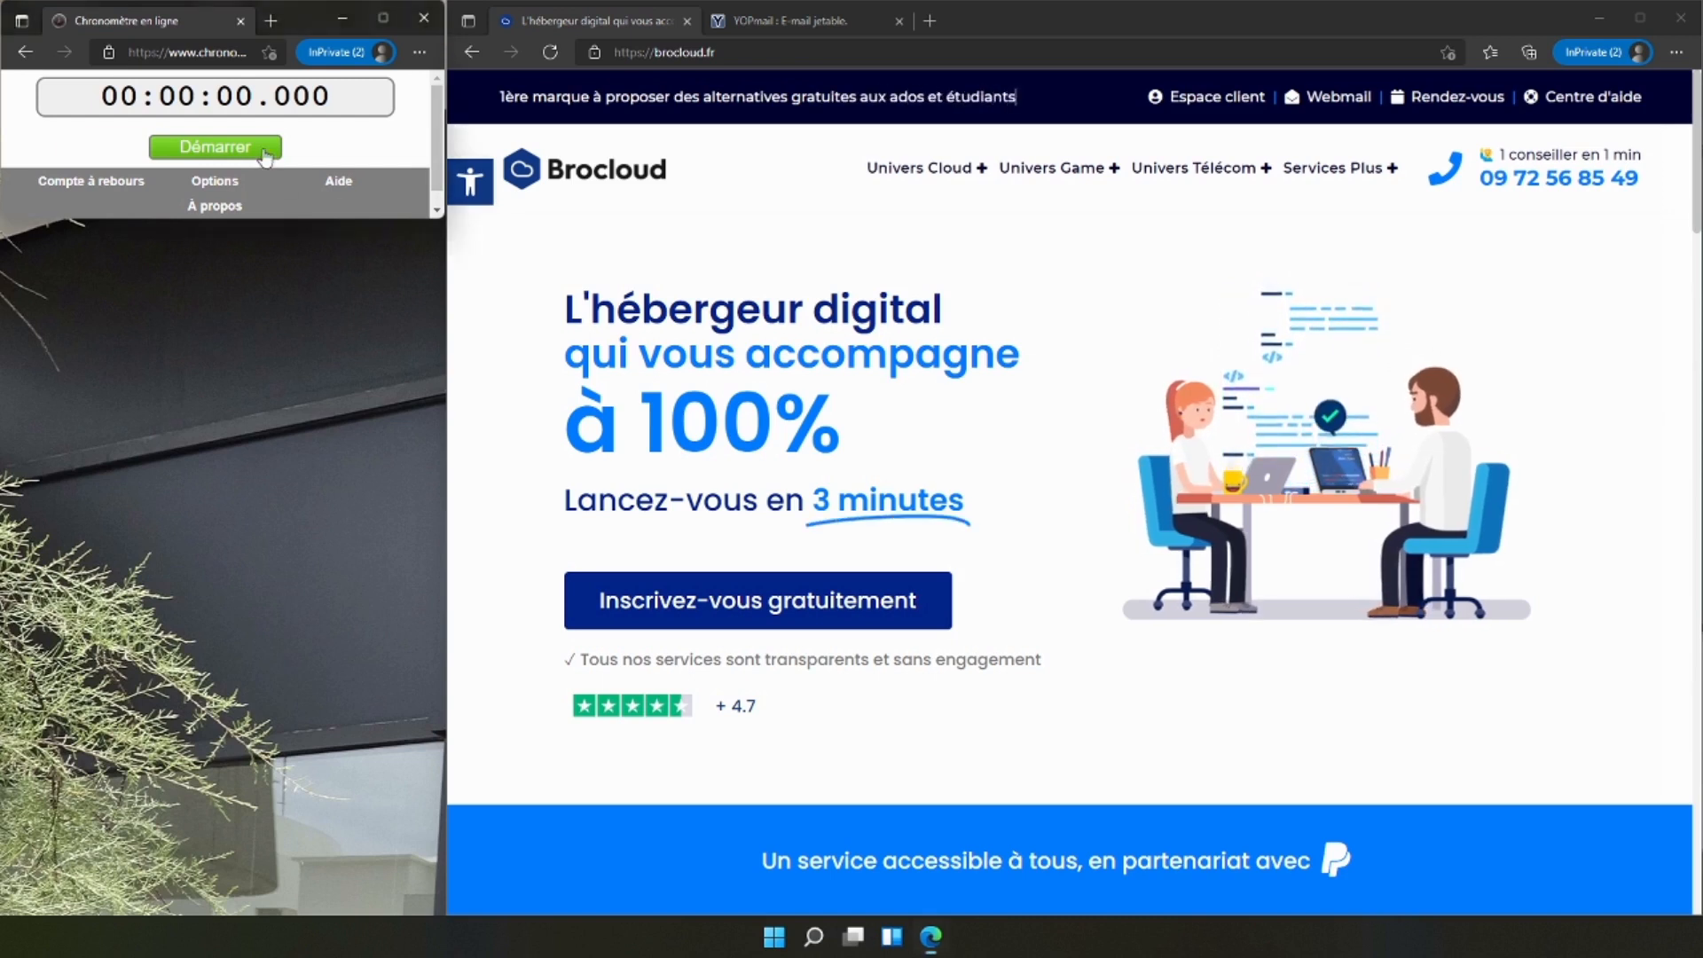
# Start the online stopwatch and order the WEB-ACCESS plan from Brocloud's Cloud Web hosting offers.
pyautogui.click(214, 146)
pyautogui.moveTo(913, 168)
pyautogui.click(914, 236)
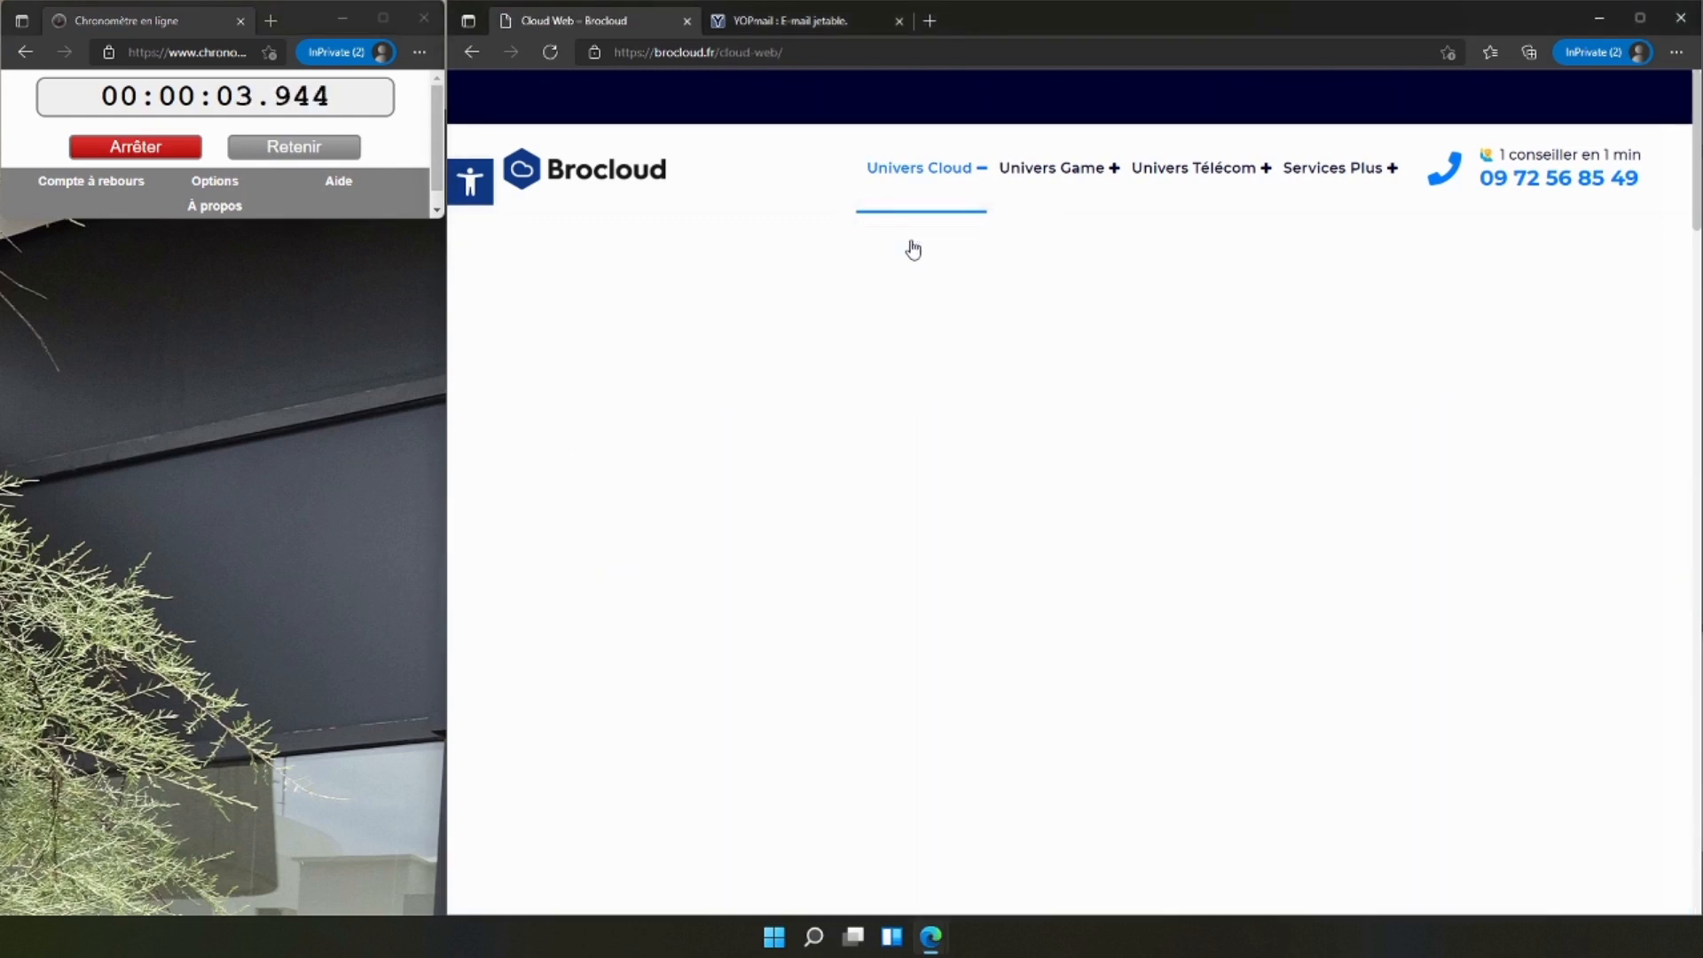
pyautogui.scroll(-5, 741, 410)
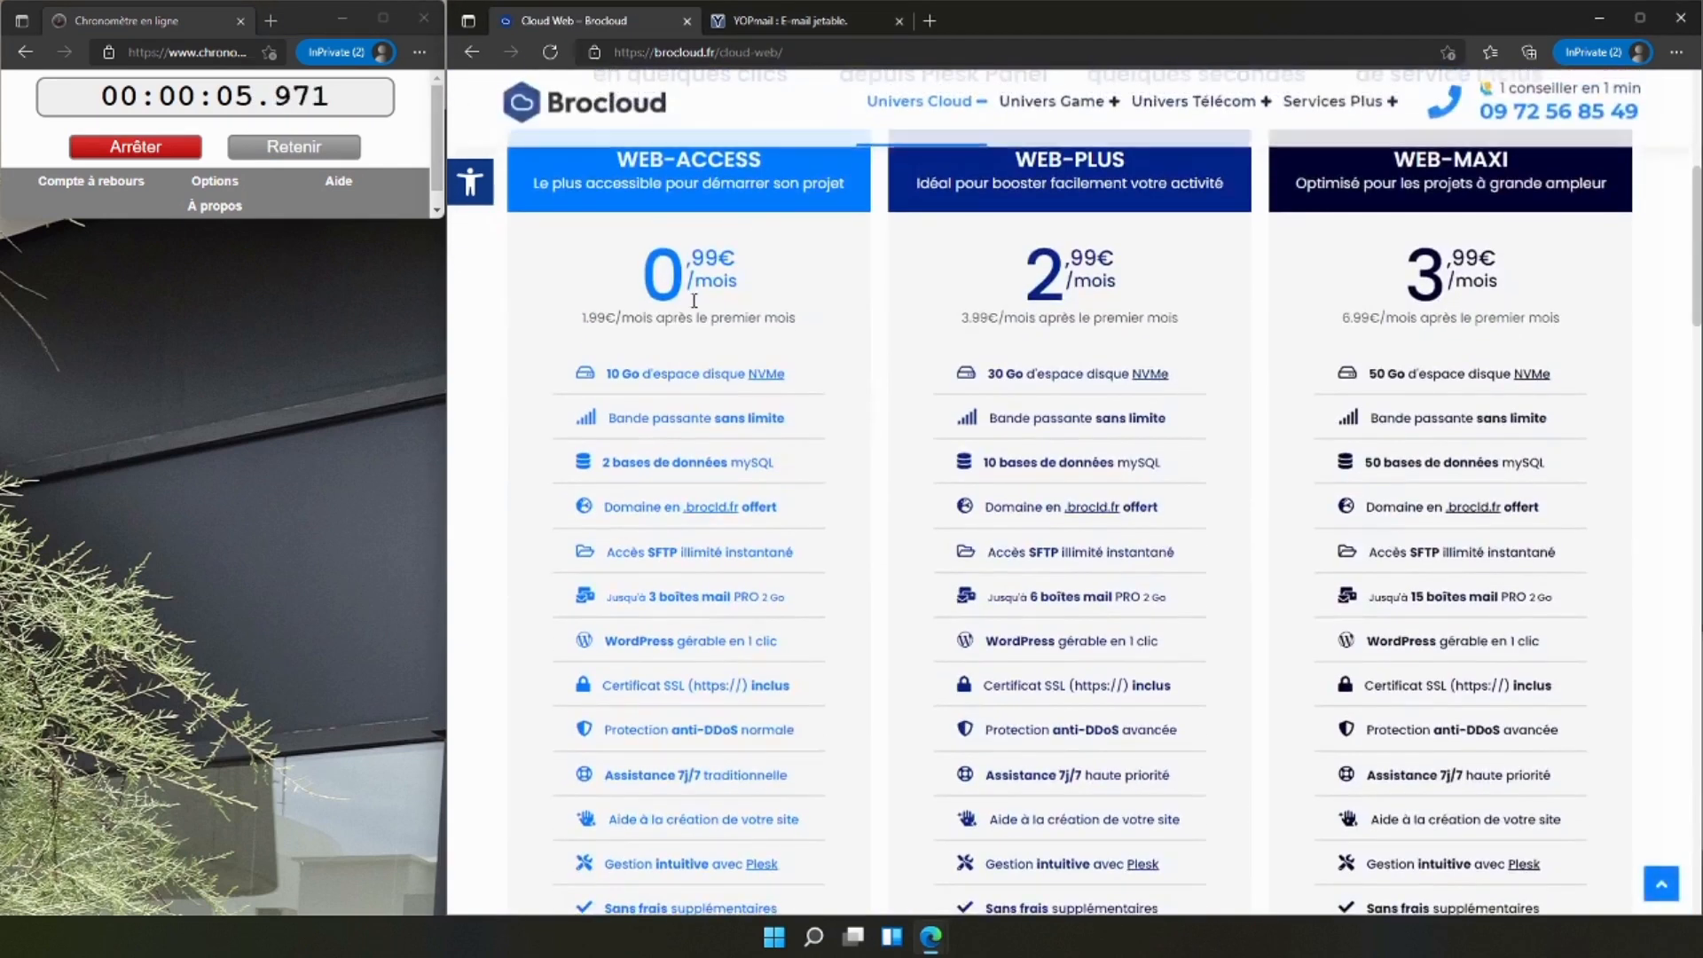
pyautogui.scroll(-4, 635, 233)
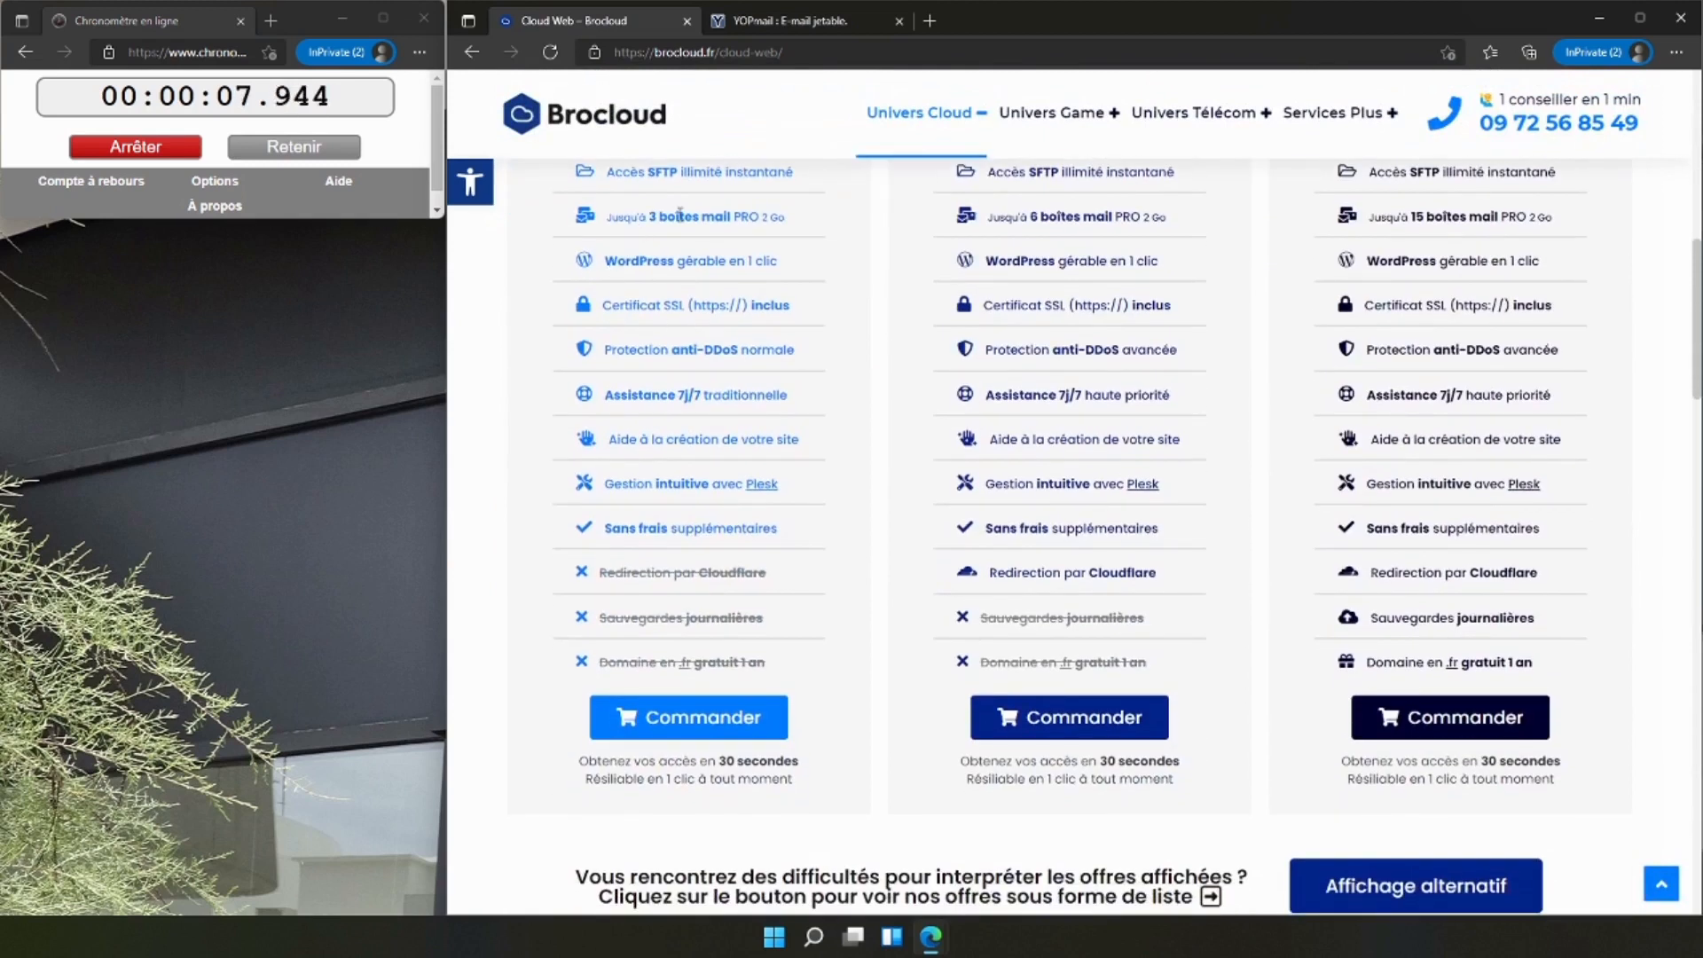
pyautogui.click(678, 729)
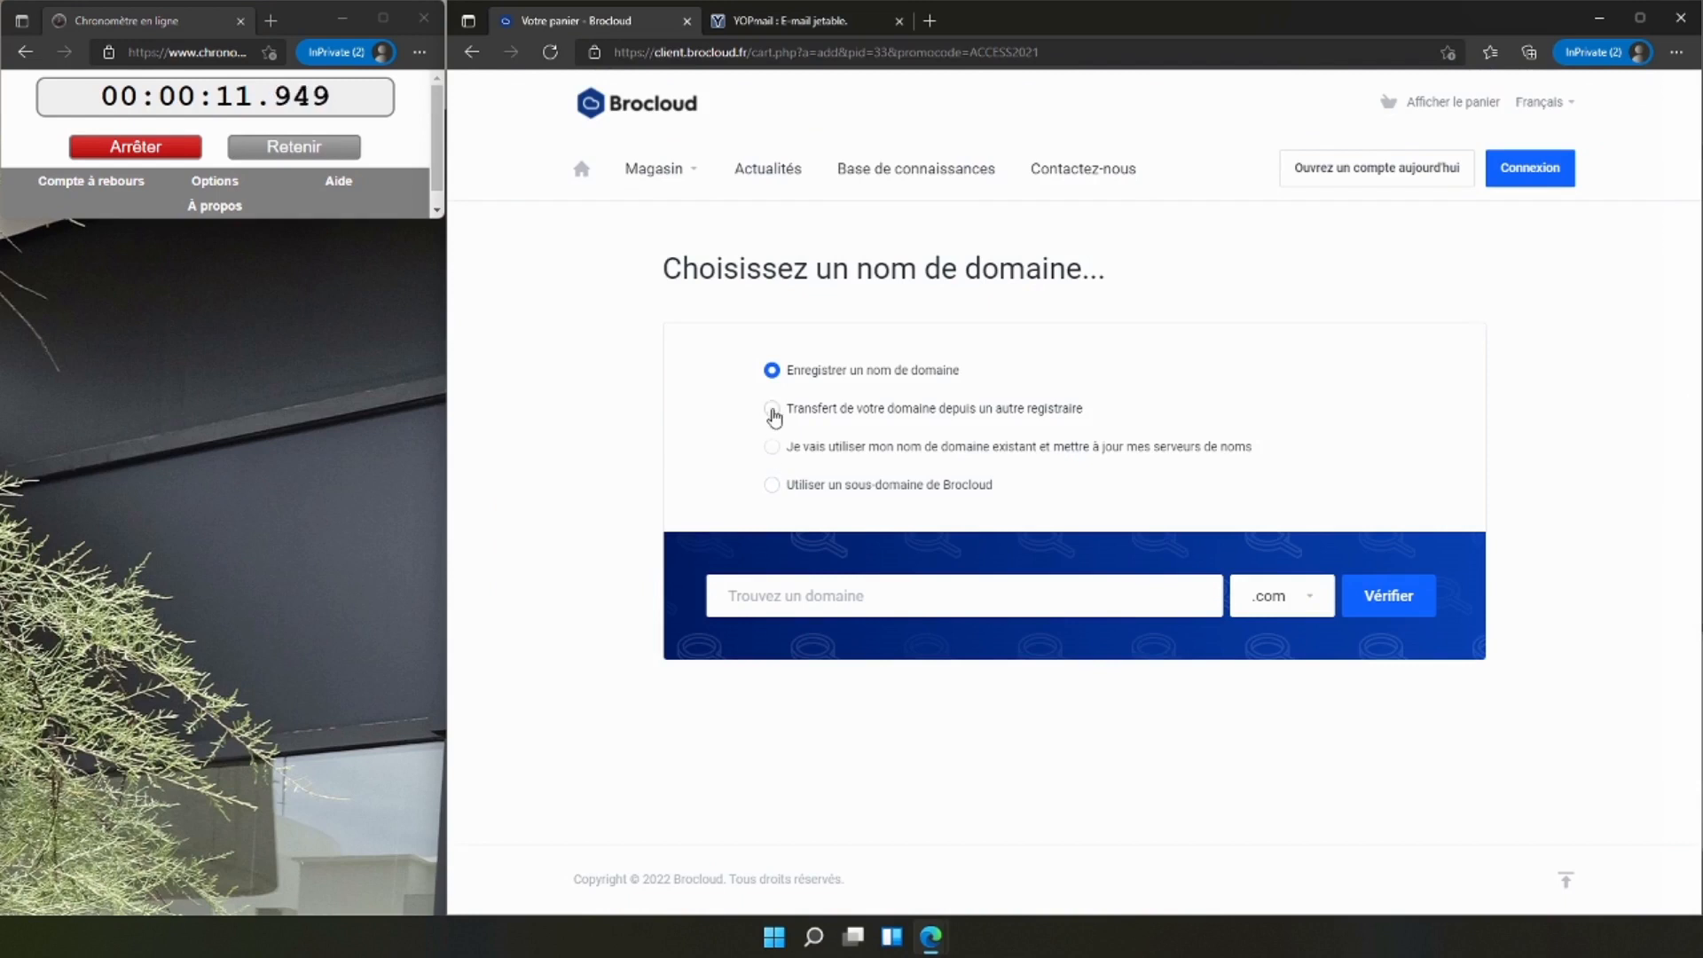
# Choose to use an existing domain with updated name servers and submit navif.net.
pyautogui.click(772, 409)
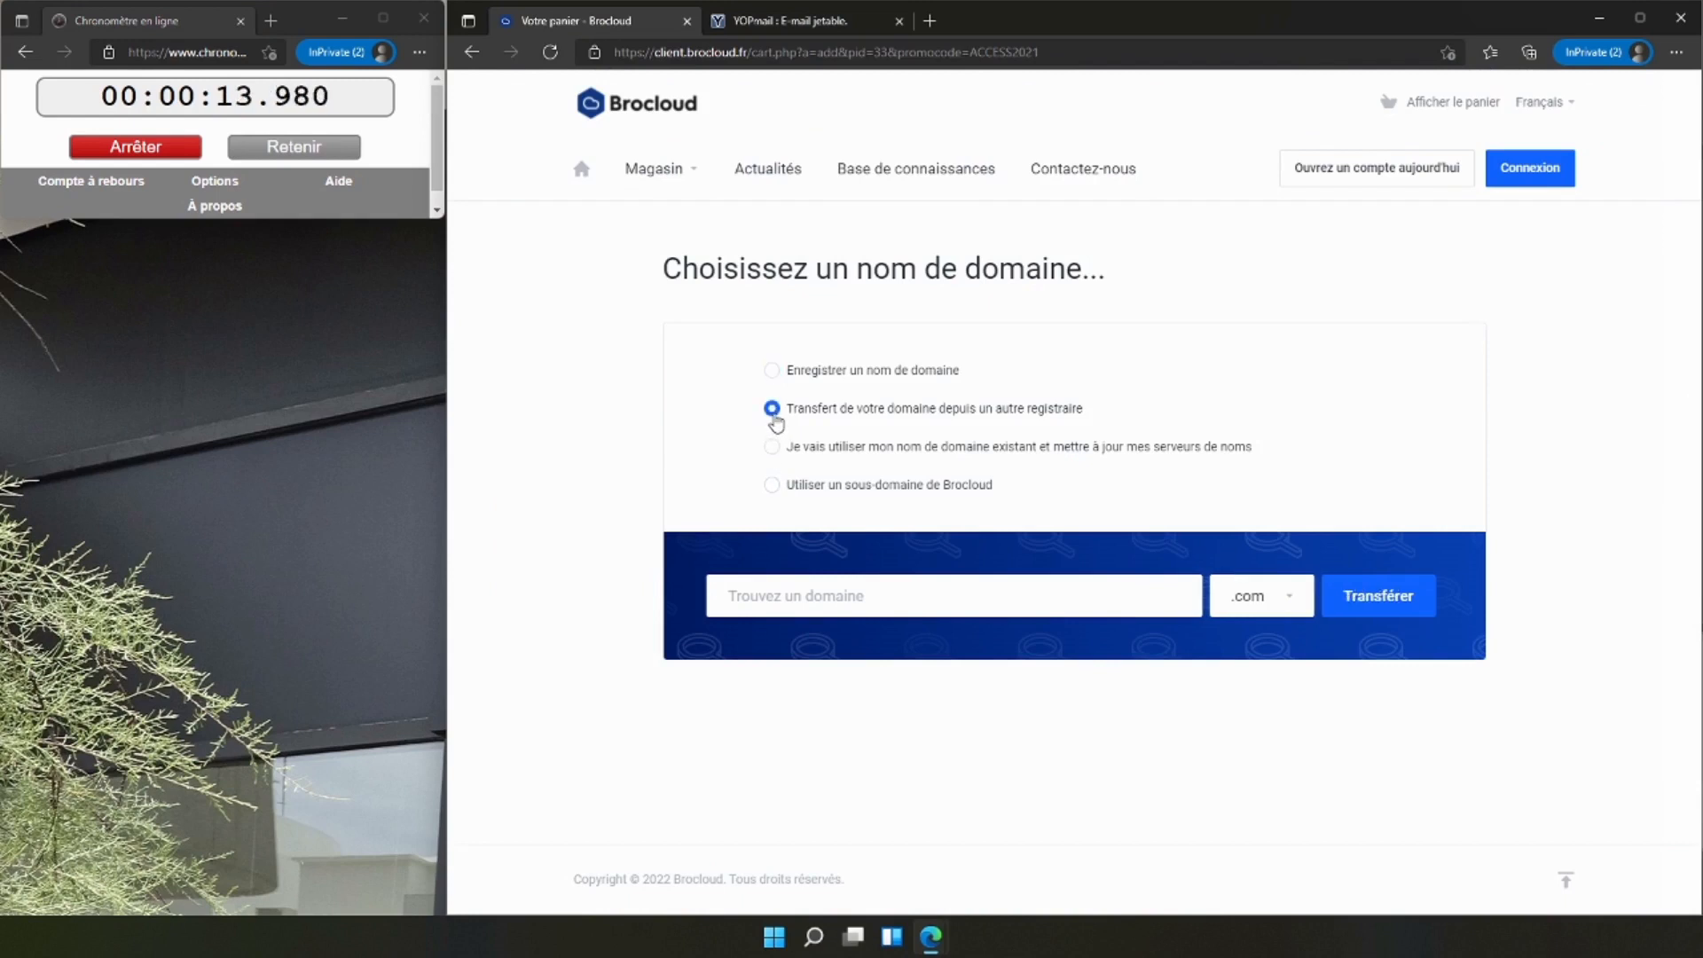
pyautogui.click(770, 446)
pyautogui.click(802, 589)
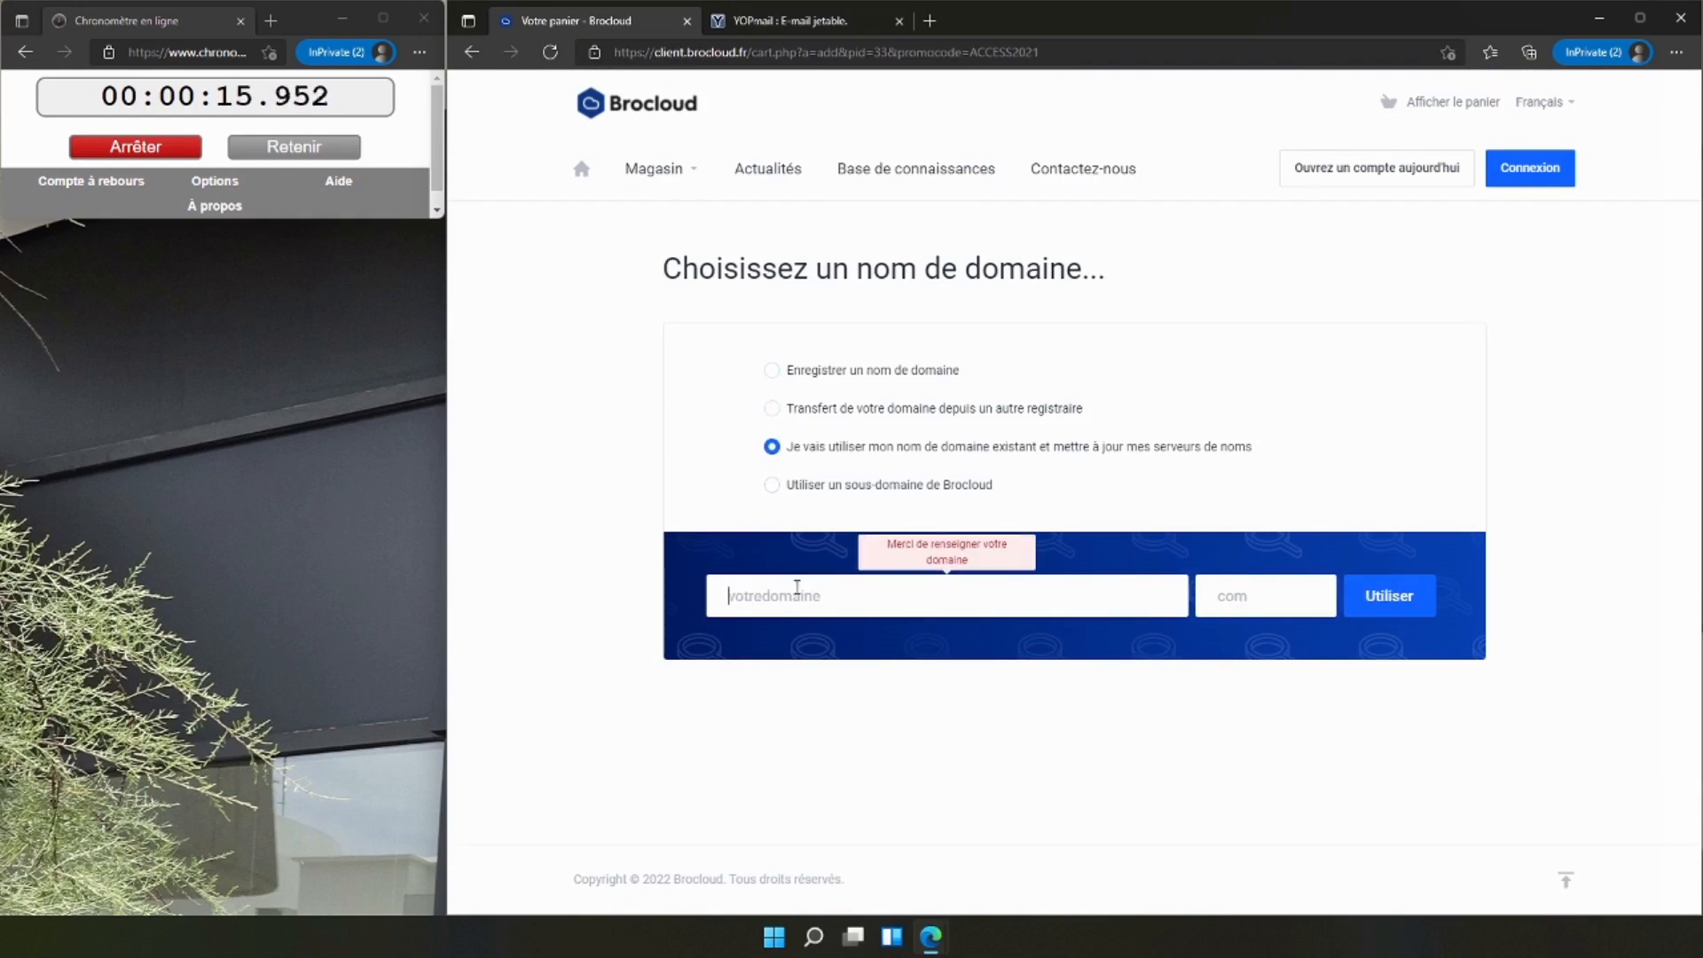
pyautogui.write('n')
pyautogui.press('Tab')
pyautogui.write('net')
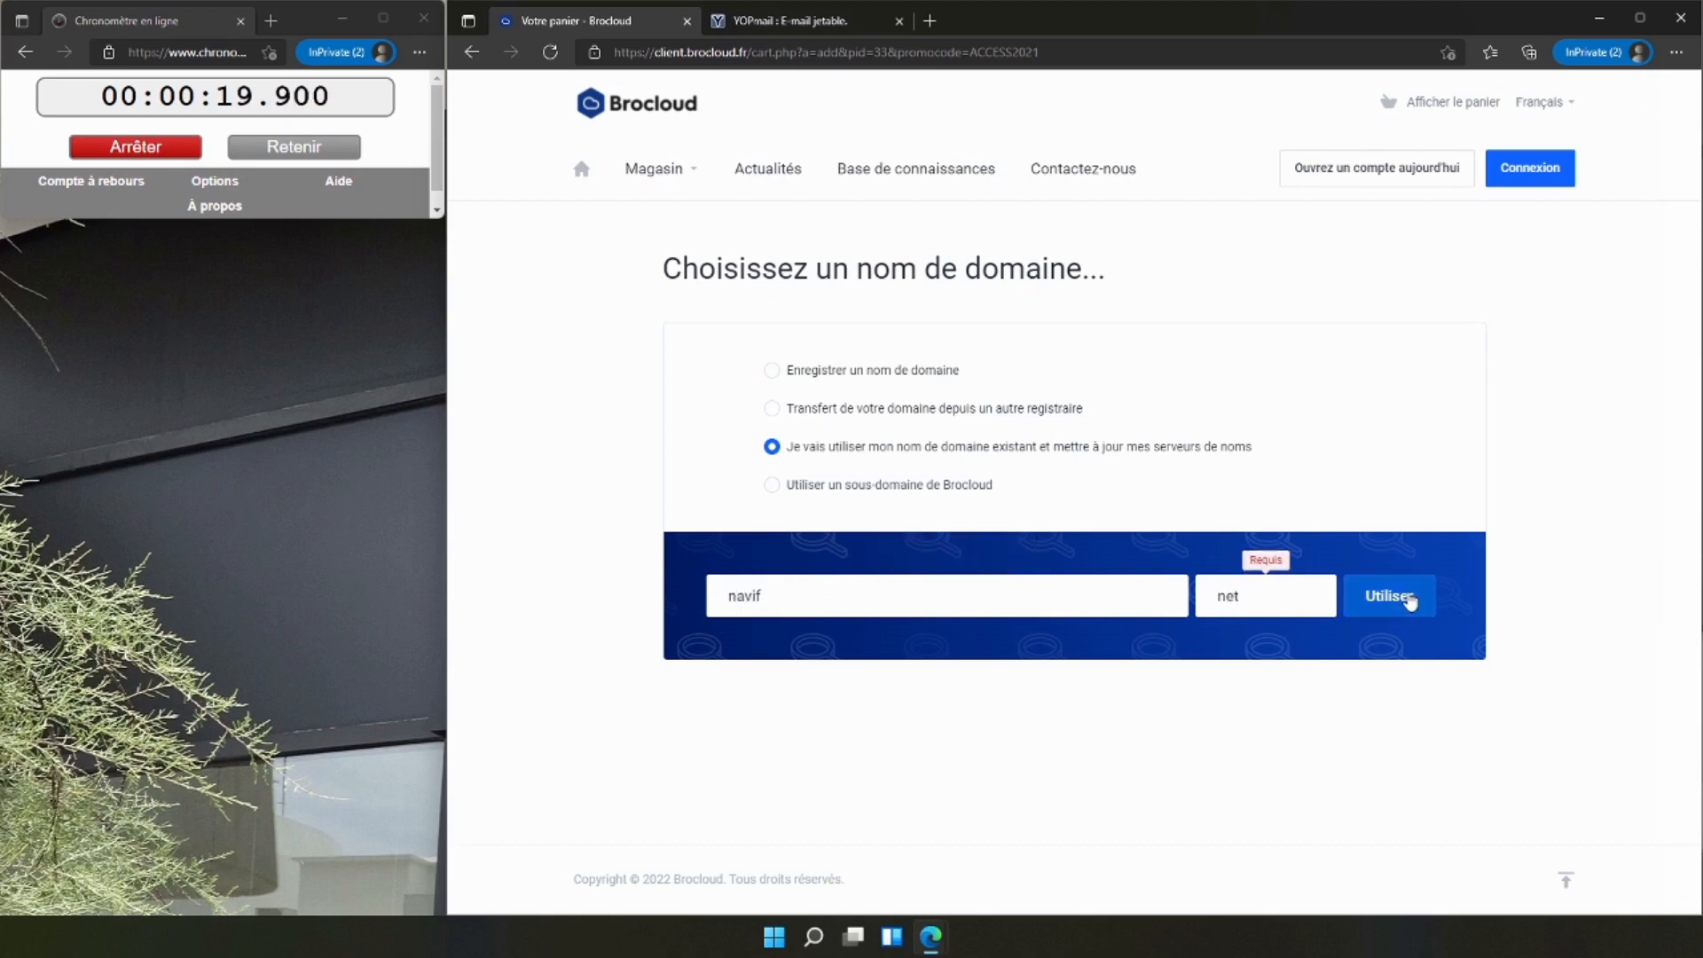
pyautogui.click(1410, 602)
# Proceed to checkout with the WEB-ACCESS hosting on the monthly billing cycle.
pyautogui.scroll(-1, 838, 506)
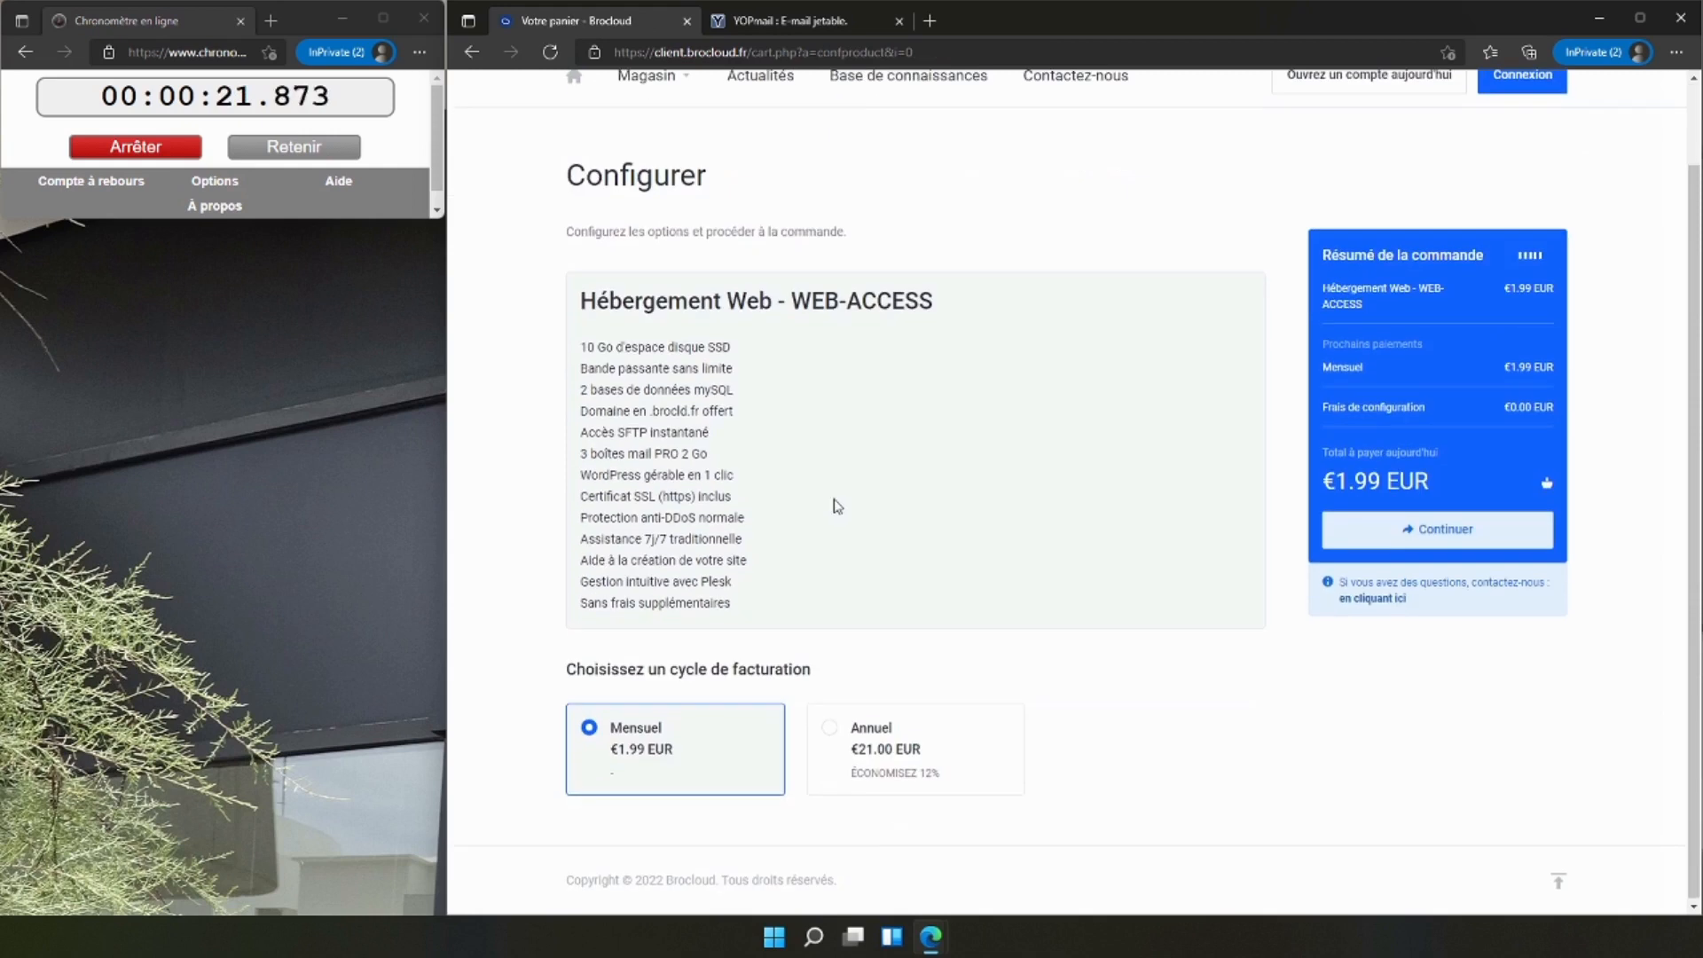
pyautogui.click(1419, 530)
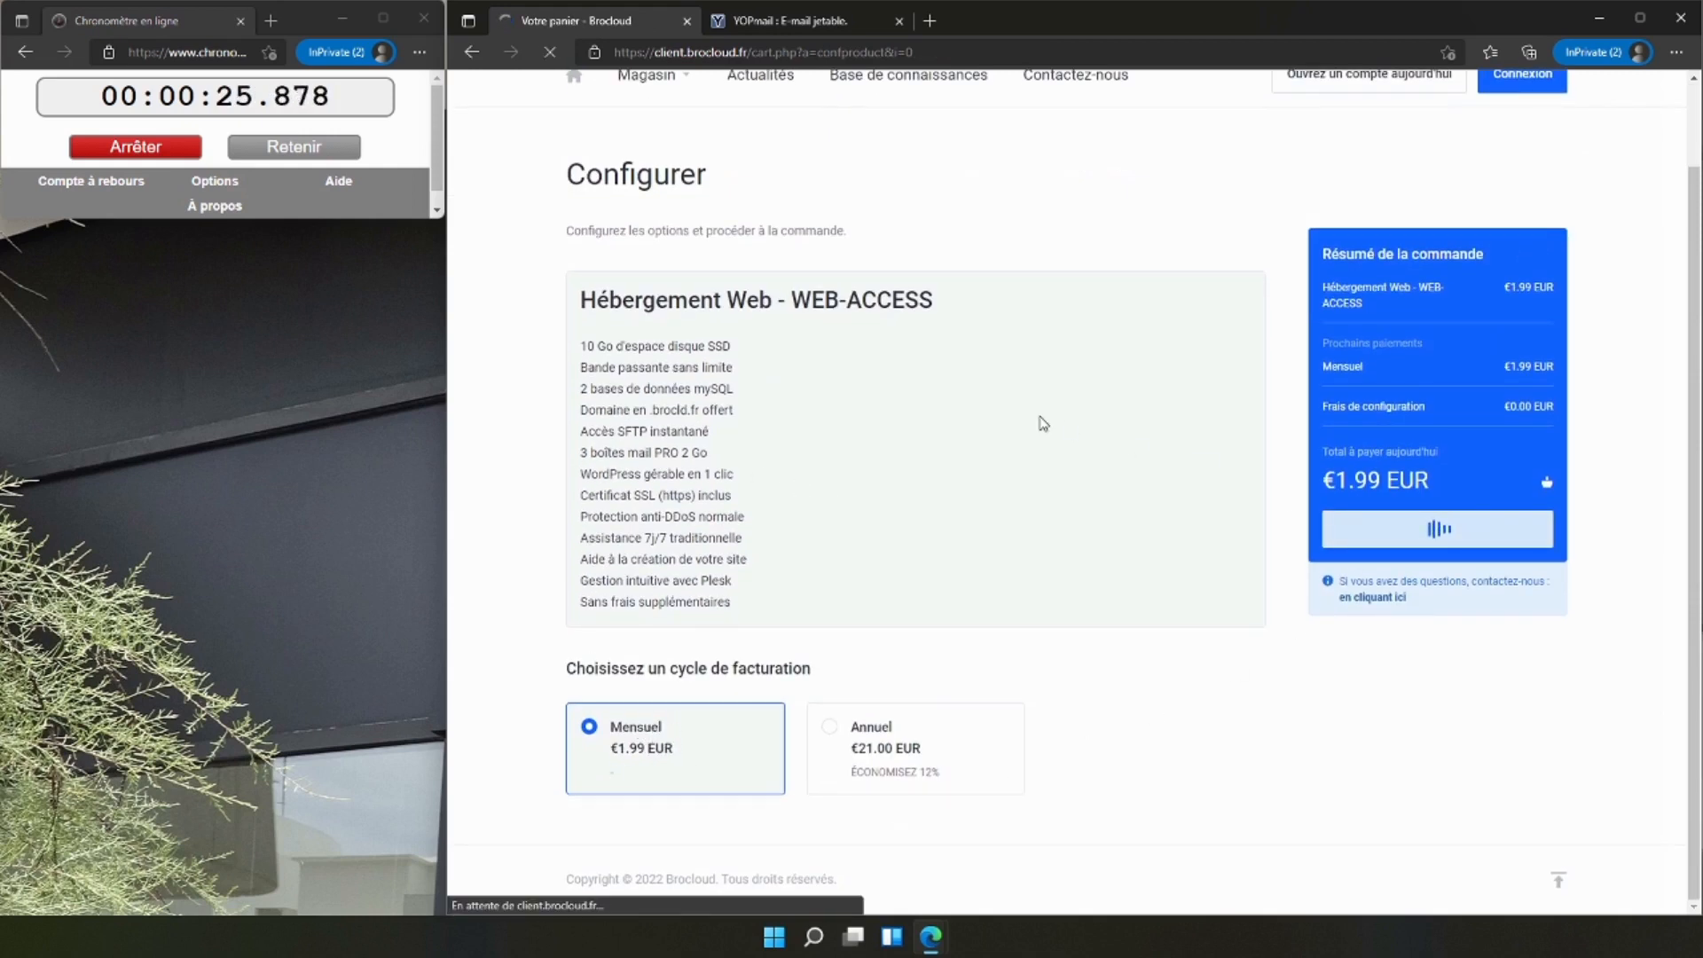
pyautogui.scroll(-4, 611, 339)
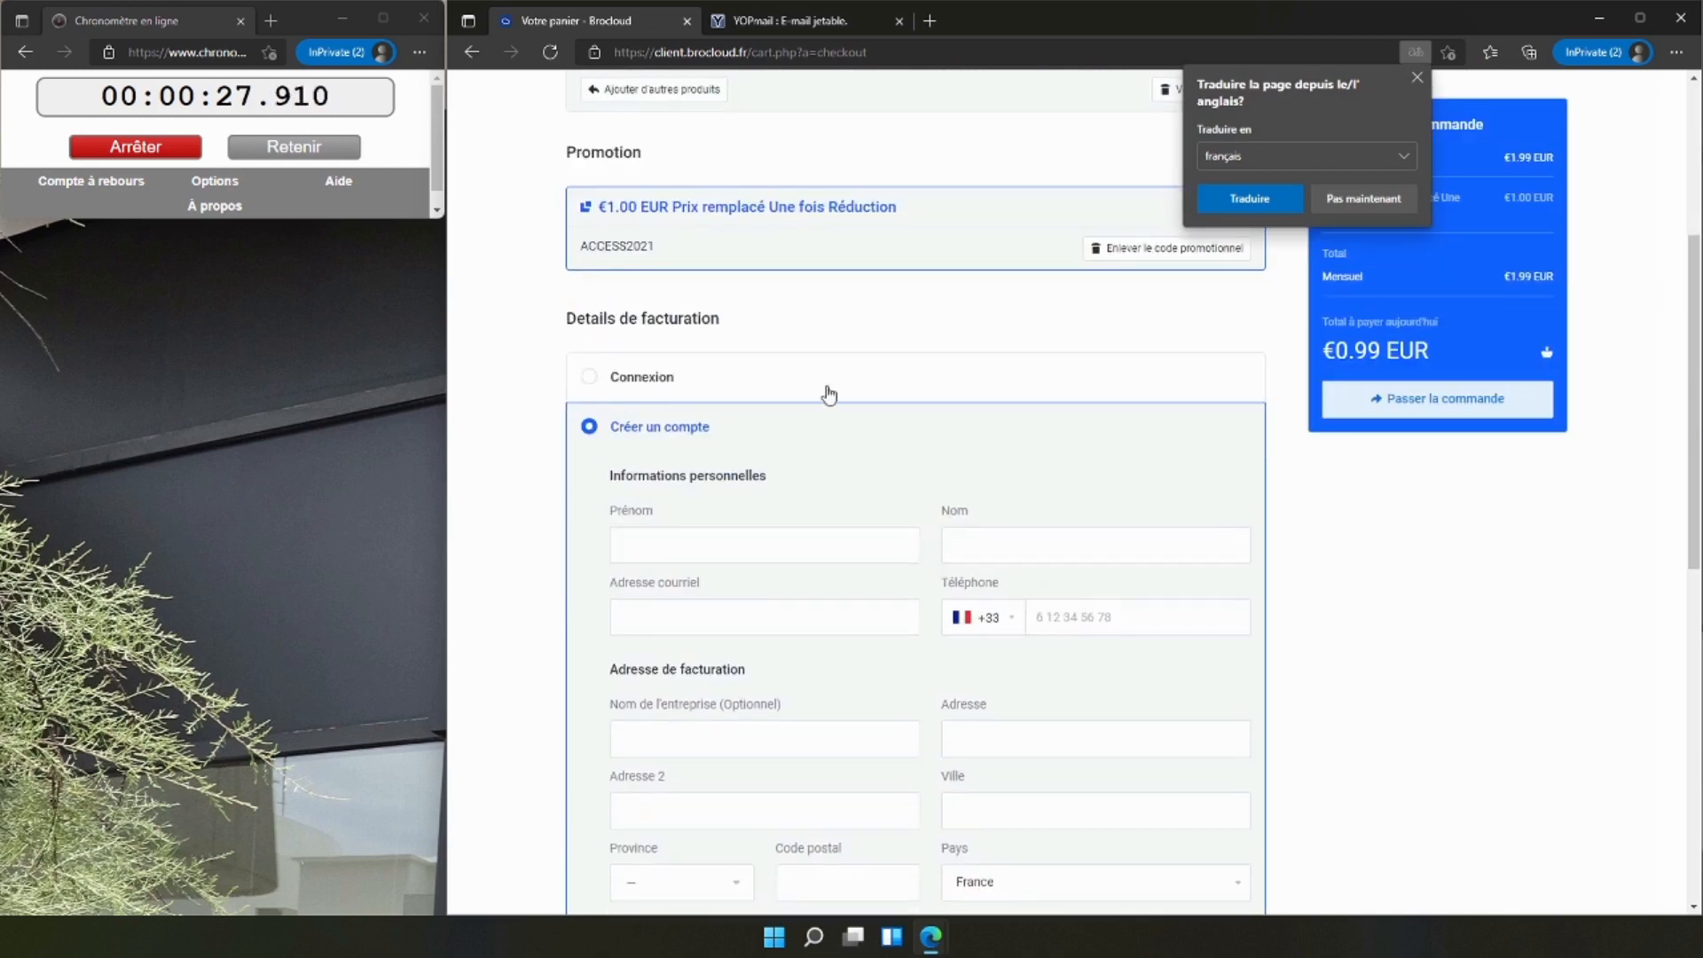
# Replace the promotional code ACCESS2021 on the order with TUTORIEL and validate it.
pyautogui.scroll(1, 830, 395)
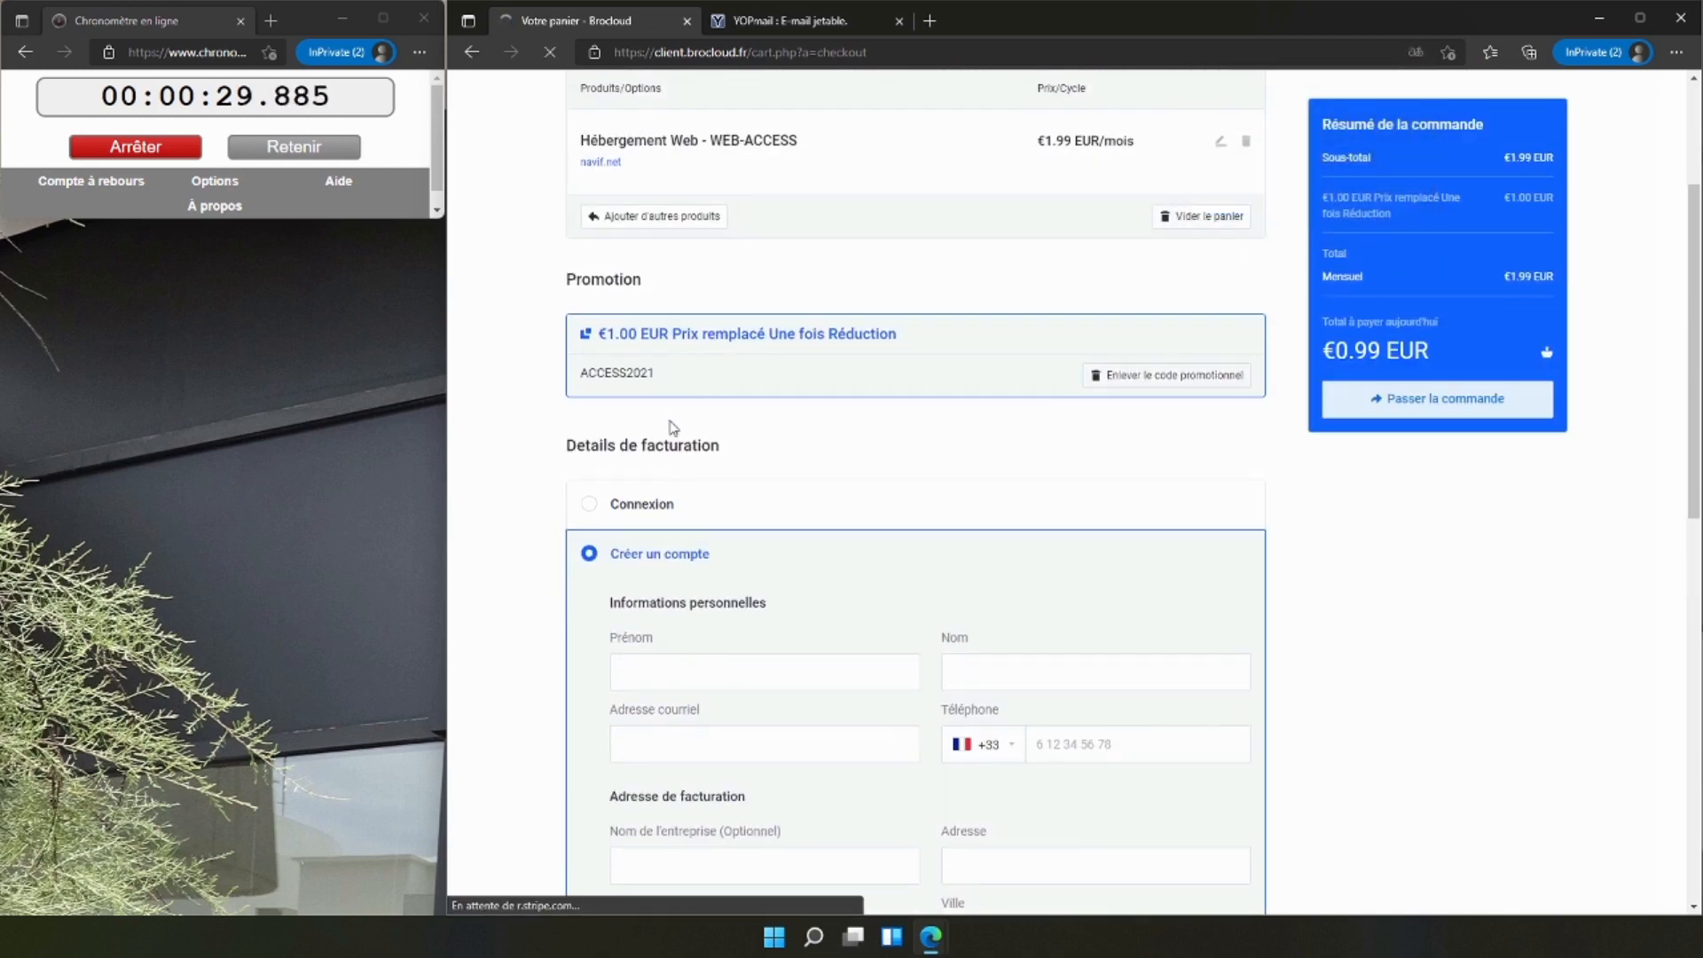
pyautogui.click(765, 599)
pyautogui.write('TUTORIE')
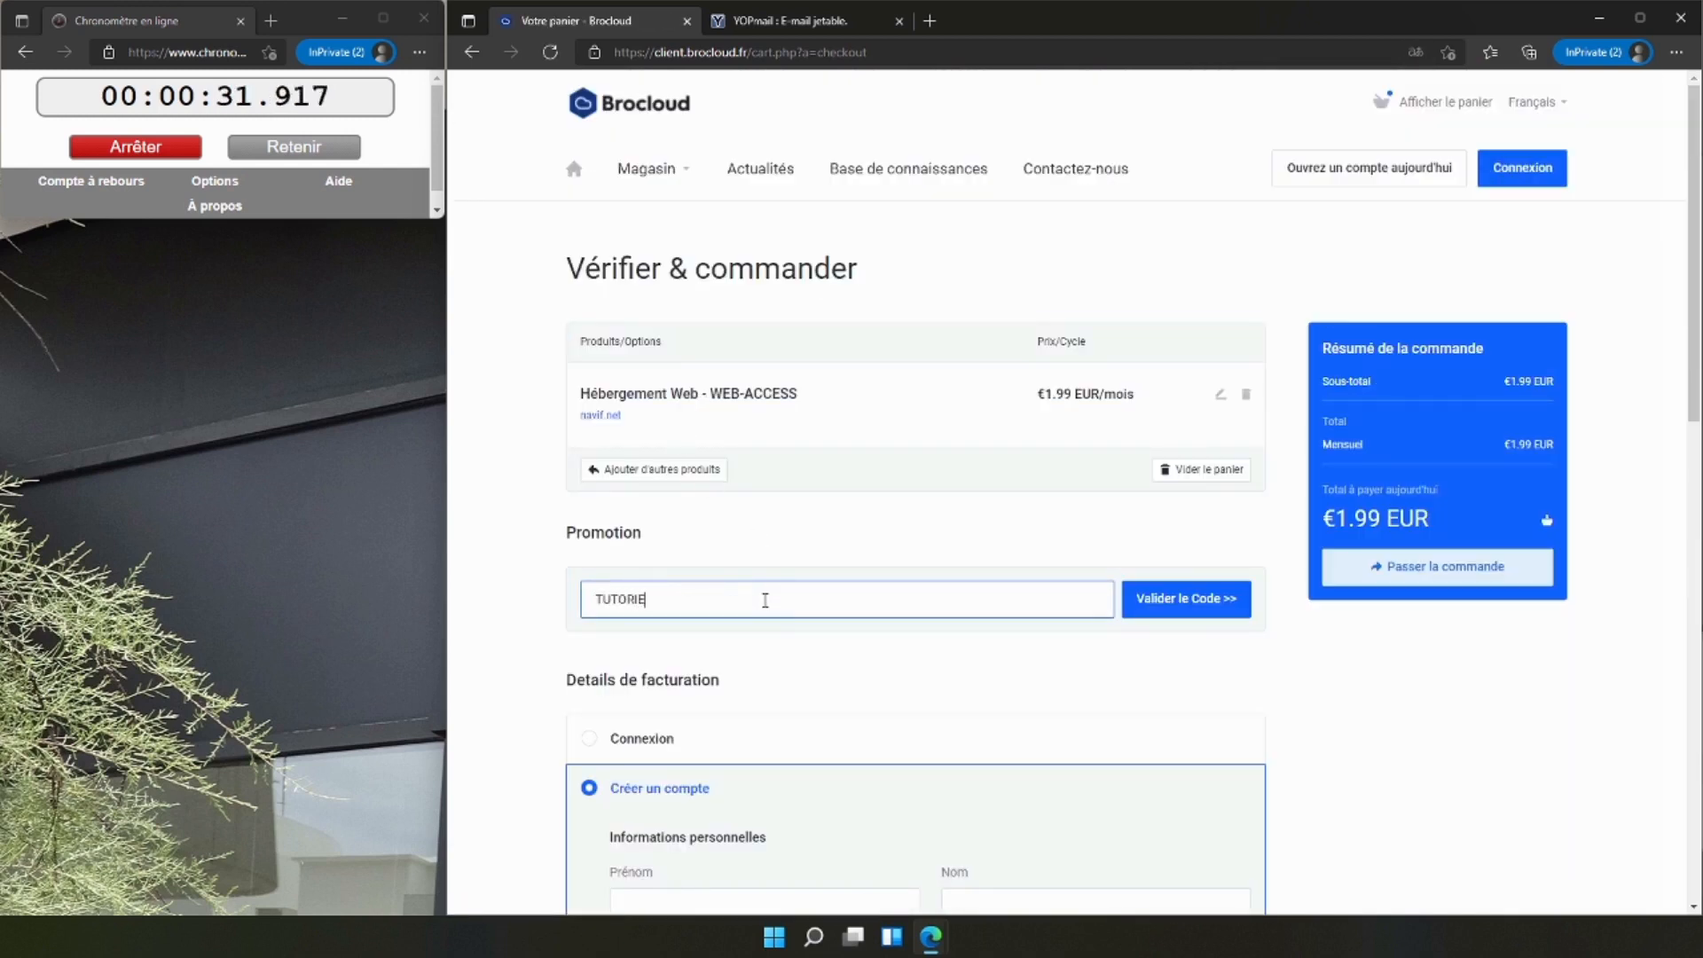
pyautogui.click(1186, 599)
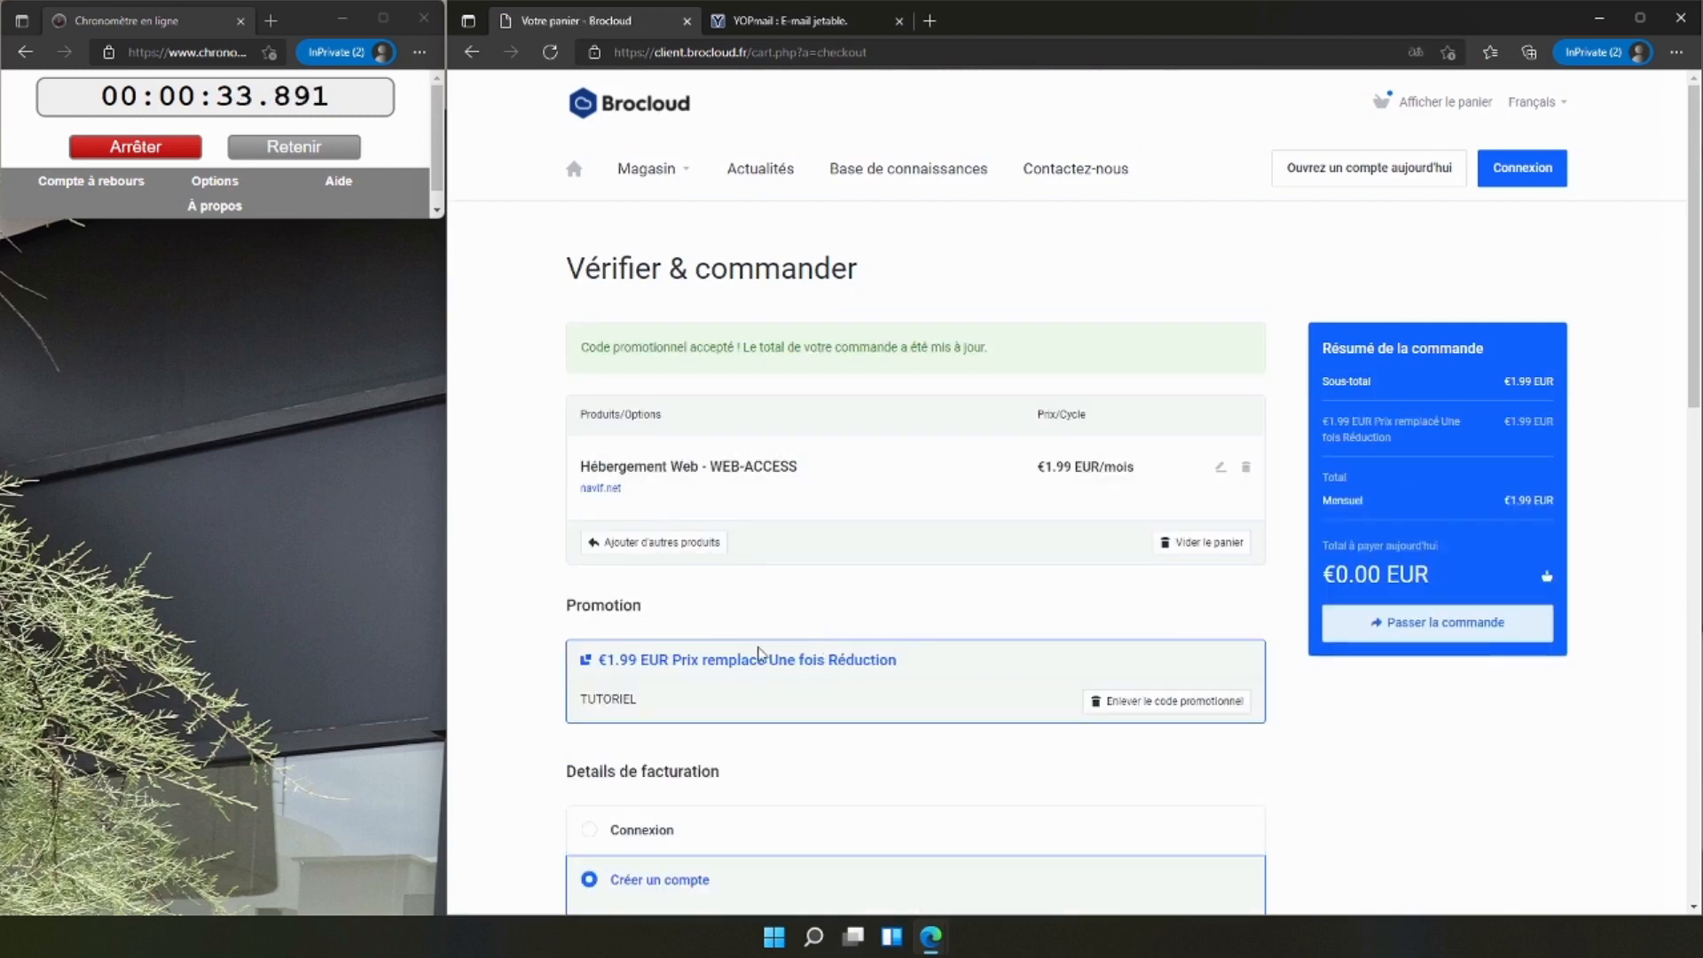
# Fill in the first name and last name for the new customer account.
pyautogui.scroll(-5, 676, 549)
pyautogui.click(711, 503)
pyautogui.write('demo')
pyautogui.press('Tab')
pyautogui.write('demo')
pyautogui.press('Tab')
# Switch to YOPmail and open a disposable inbox under the chosen mailbox name.
pyautogui.hotkey('ctrl', 'Tab')
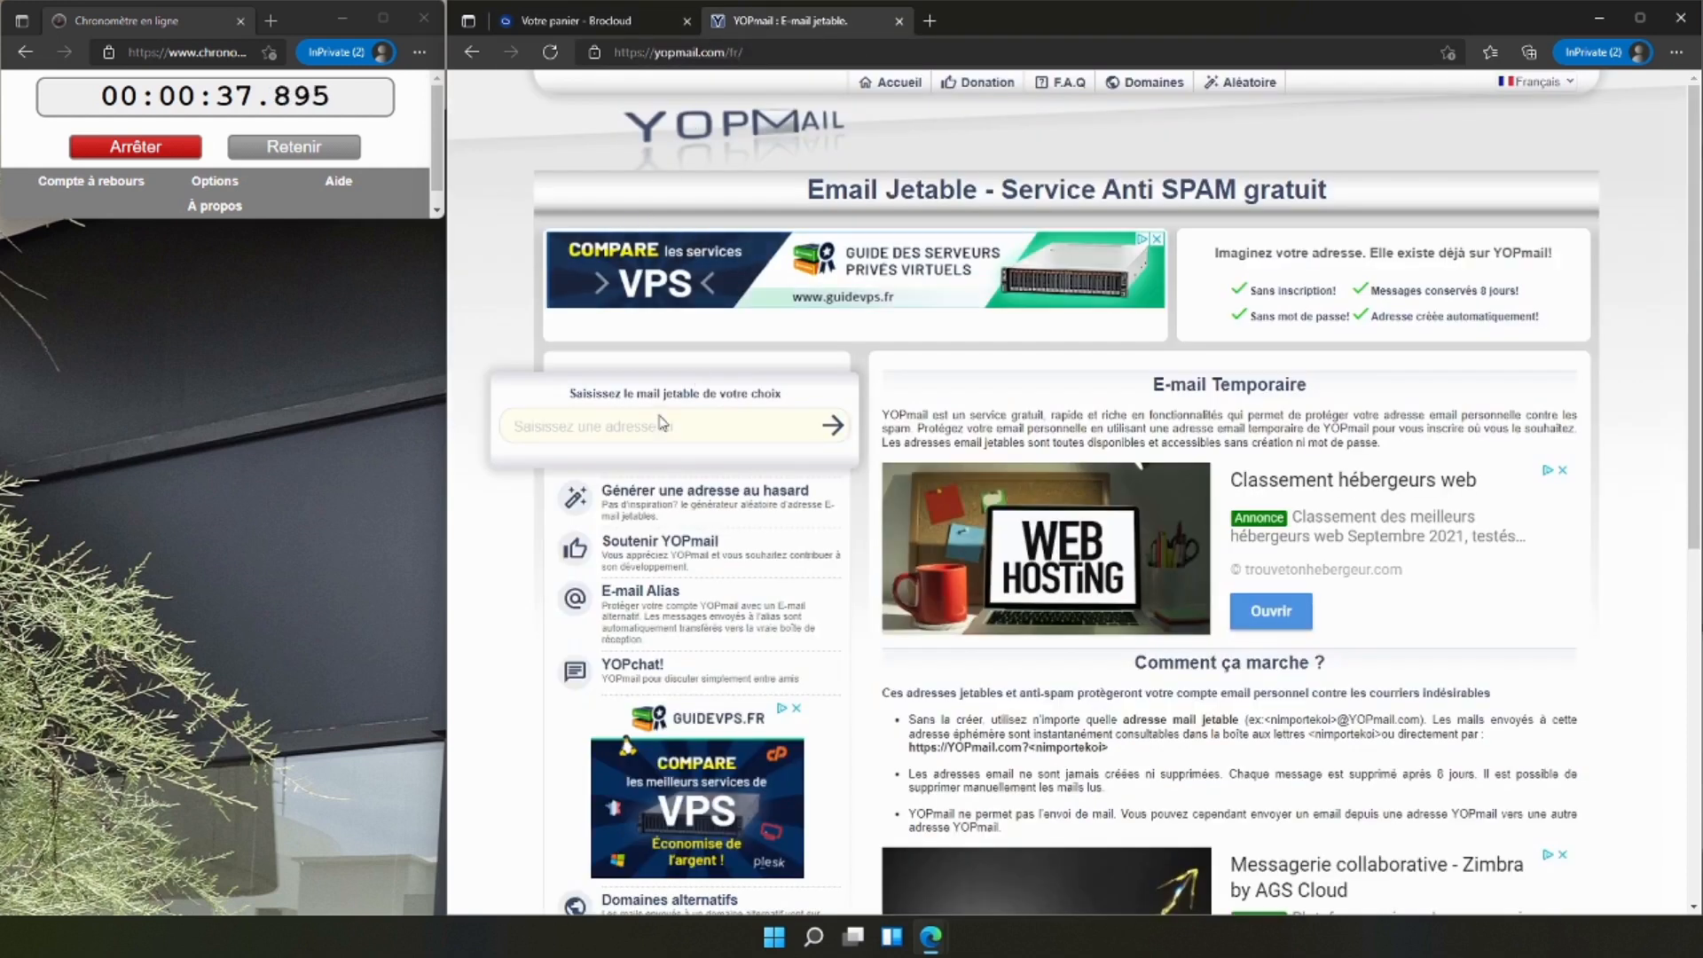
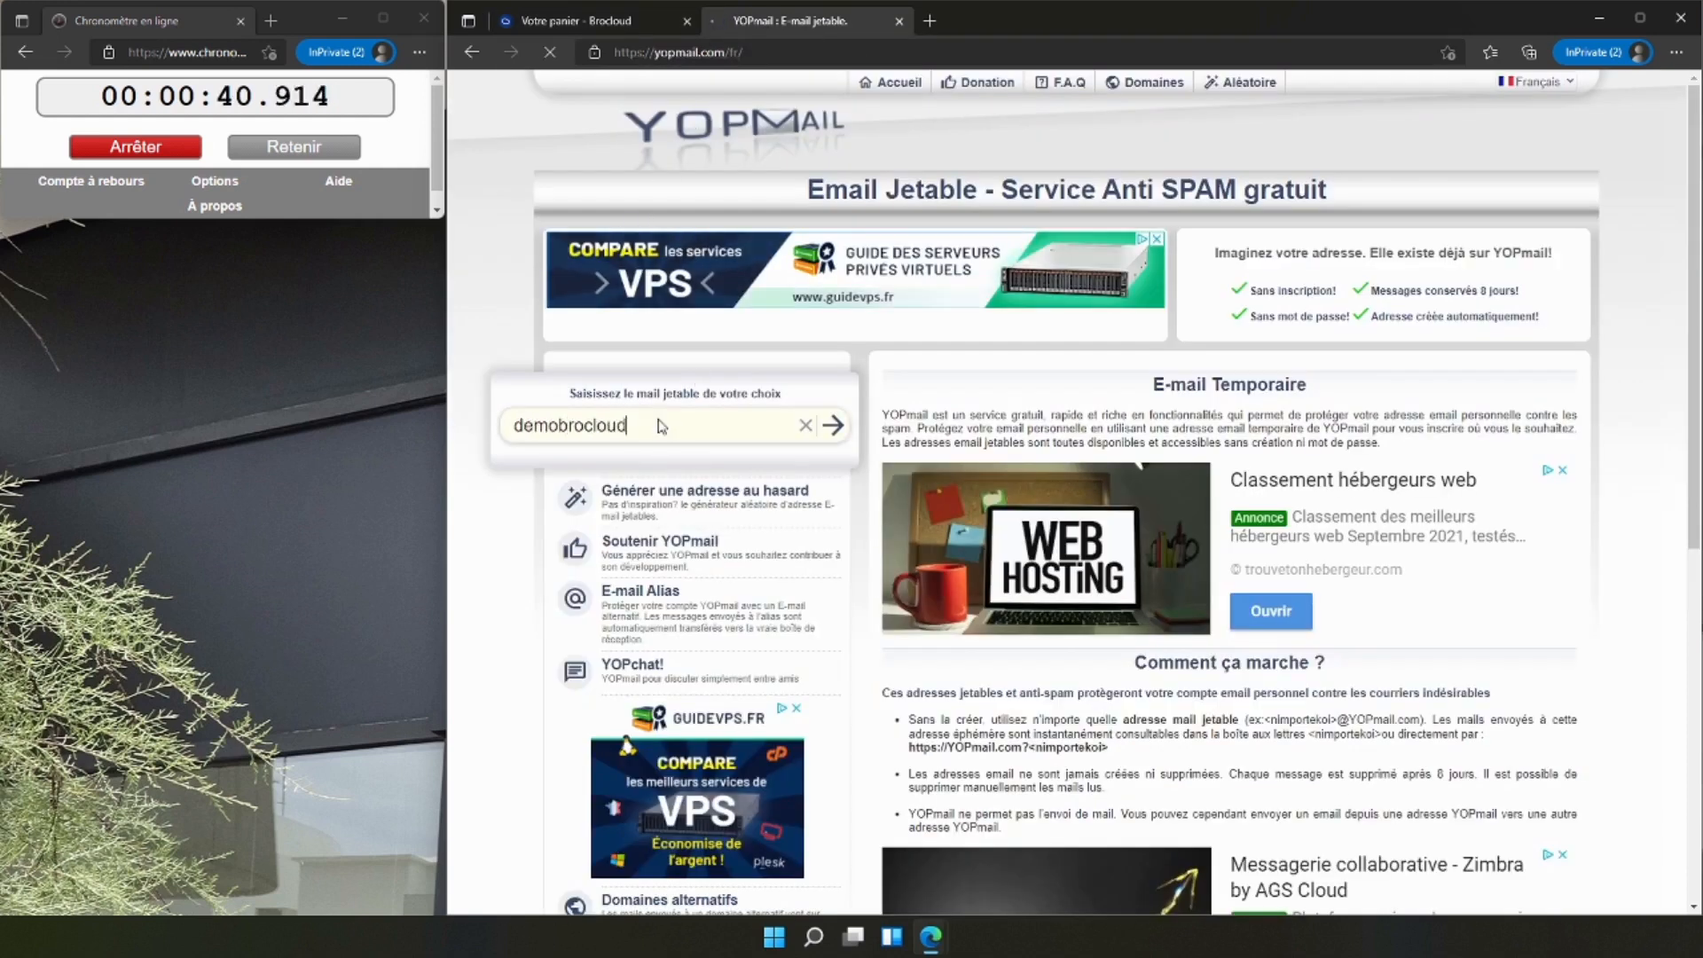
pyautogui.press('Return')
# Copy the disposable e-mail address from YOPmail into the e-mail field of the Brocloud account form.
pyautogui.moveTo(648, 130); pyautogui.dragTo(1011, 133)
pyautogui.click(667, 139)
pyautogui.moveTo(646, 133); pyautogui.dragTo(995, 133)
pyautogui.hotkey('ctrl', 'c')
pyautogui.hotkey('ctrl', 'Tab')
pyautogui.click(763, 562)
pyautogui.hotkey('ctrl', 'v')
# Enter the phone number, street address, city and postal code, and choose Allier as the province.
pyautogui.click(1100, 557)
pyautogui.write('60102030')
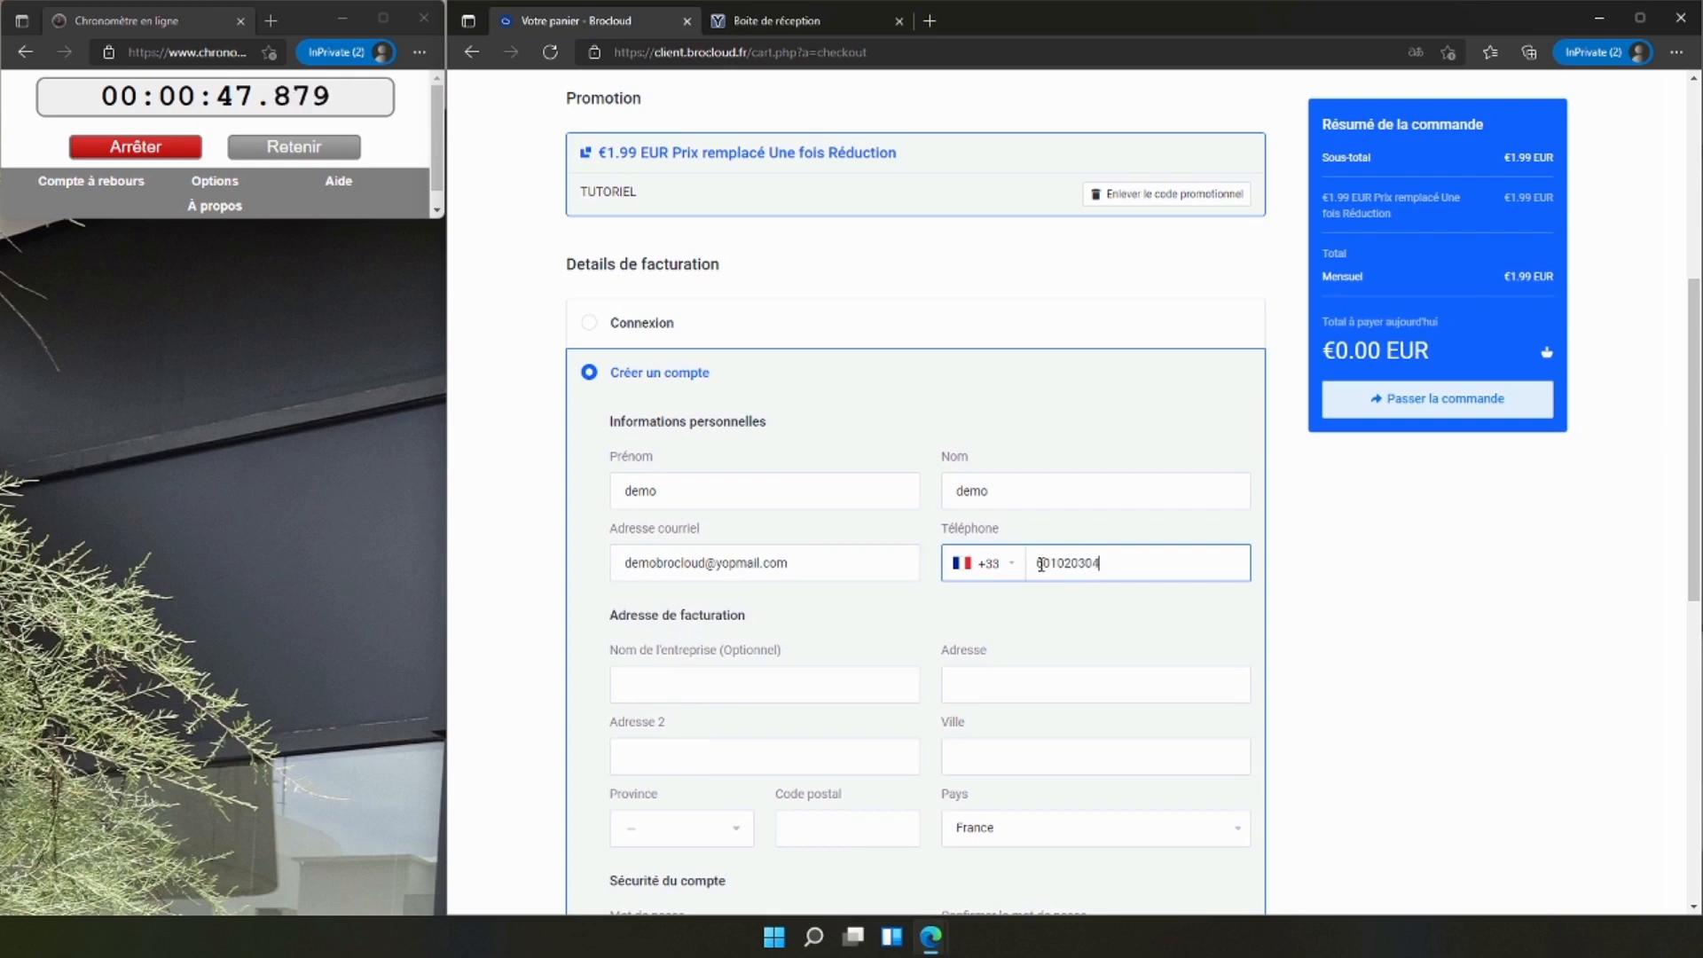
pyautogui.scroll(-4, 1012, 672)
pyautogui.click(1028, 318)
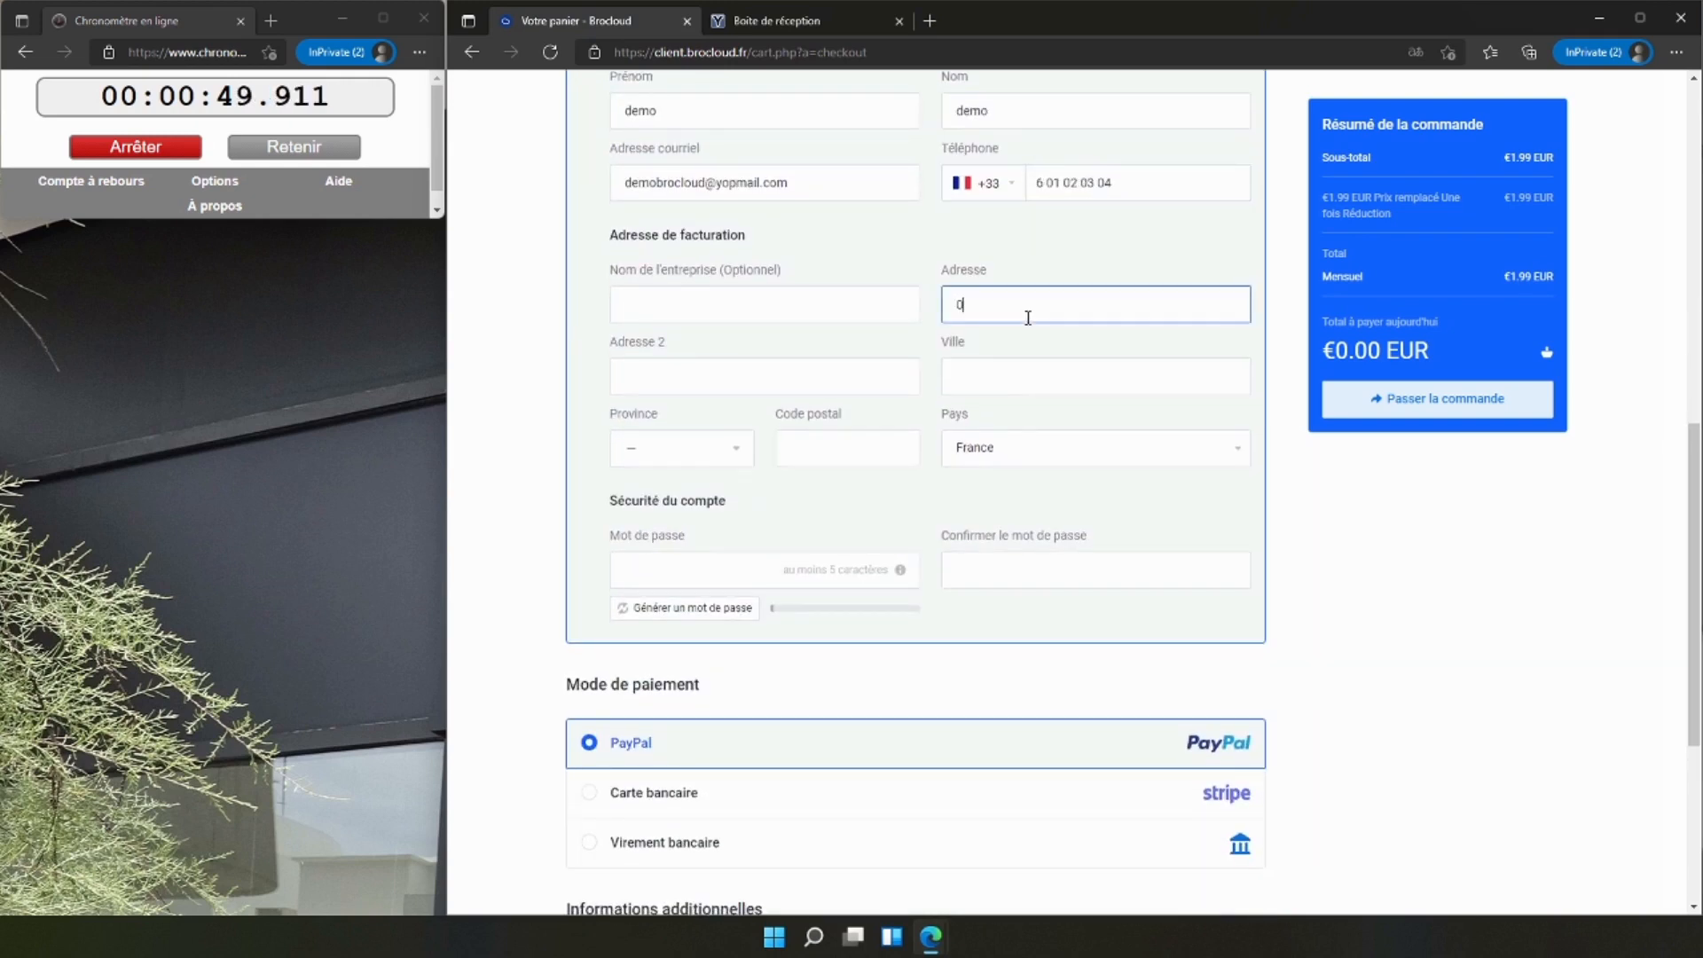
pyautogui.write('0 rue test')
pyautogui.press('Tab')
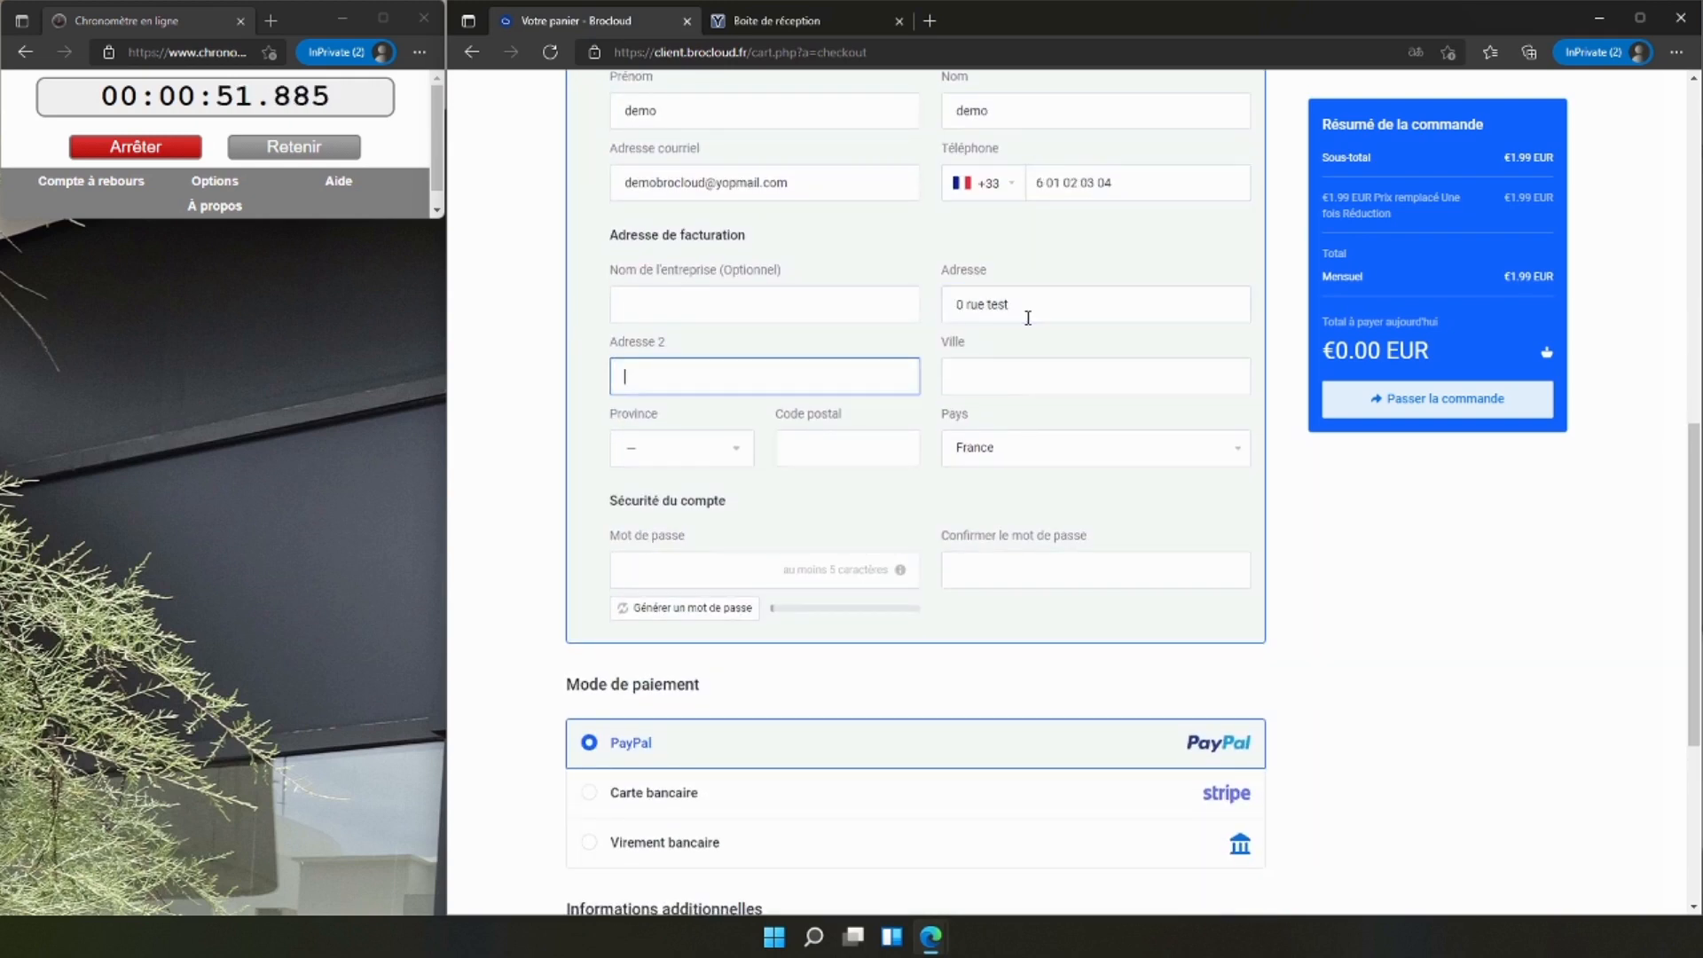
pyautogui.click(1017, 376)
pyautogui.write('ville')
pyautogui.click(692, 448)
pyautogui.click(665, 550)
pyautogui.click(854, 440)
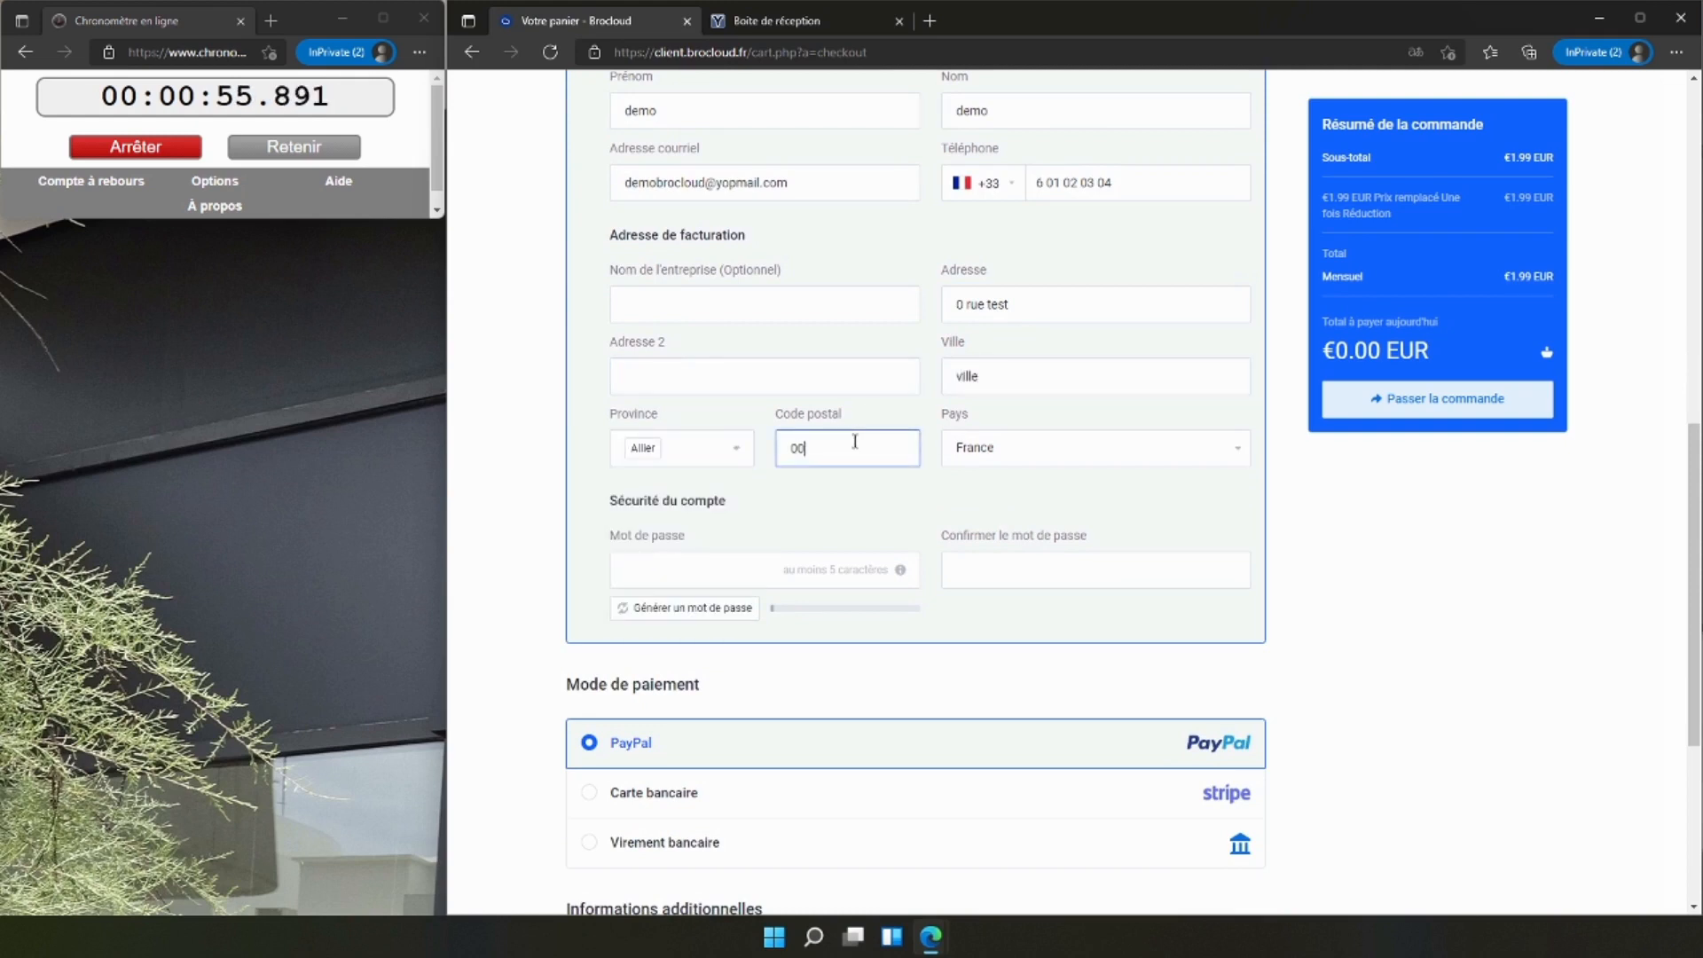
# Generate an account password, insert it into both password fields, and open a new browser tab.
pyautogui.click(700, 610)
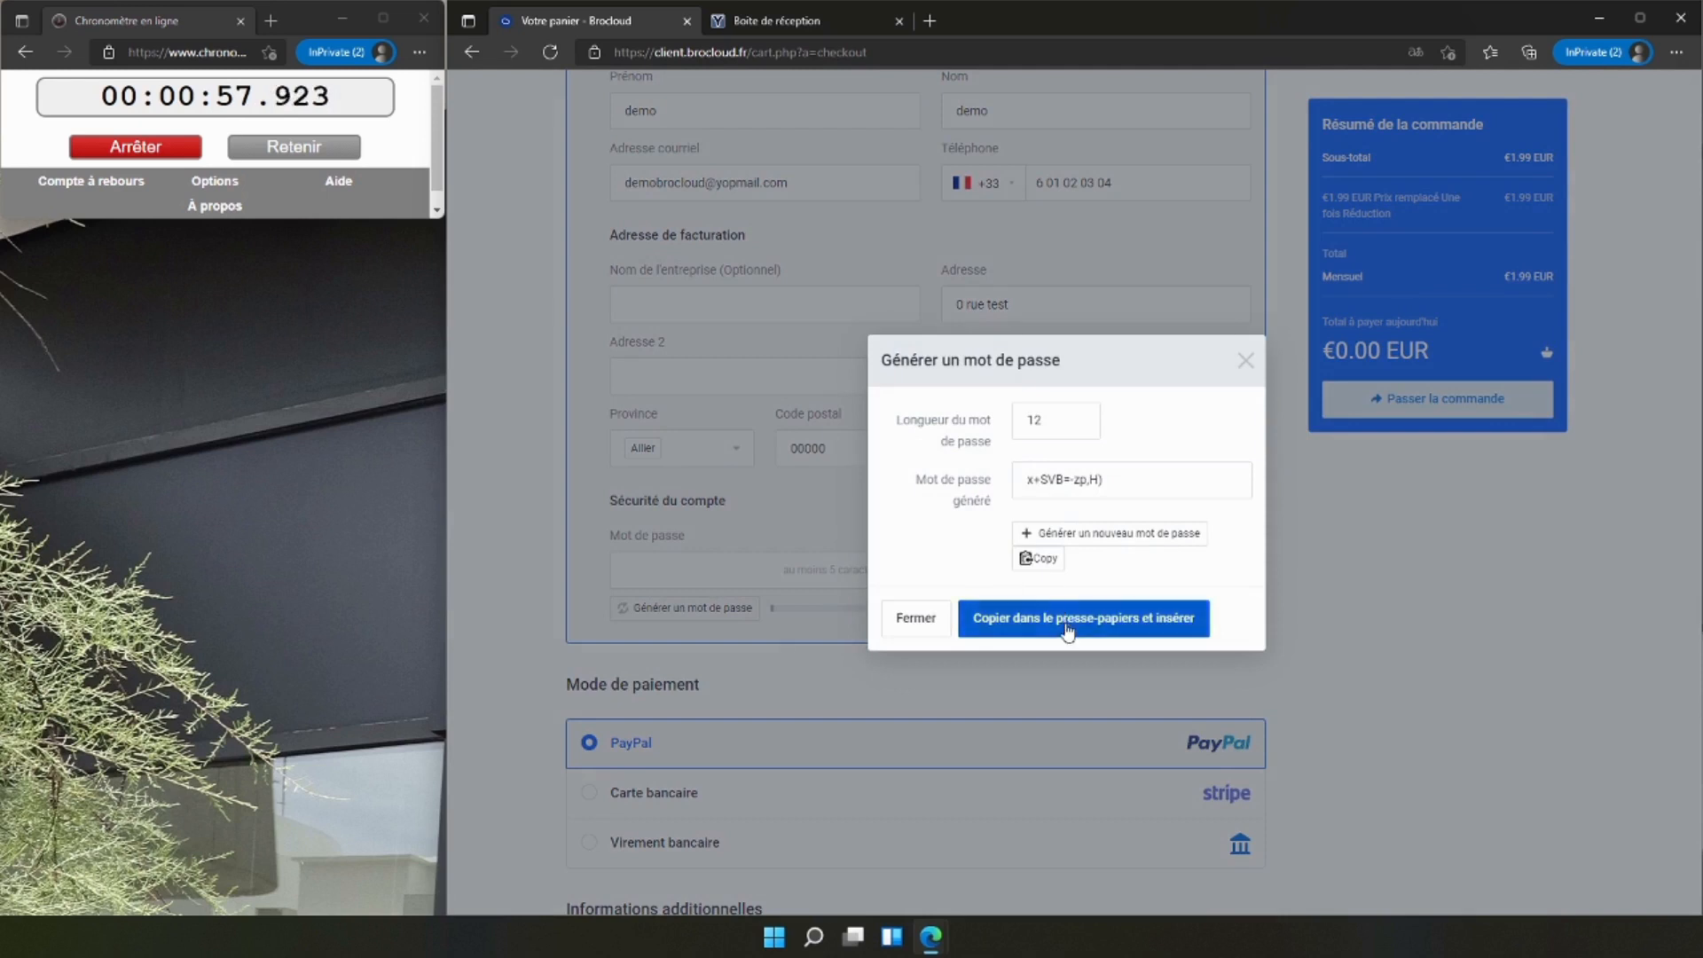
pyautogui.click(1073, 614)
pyautogui.click(929, 21)
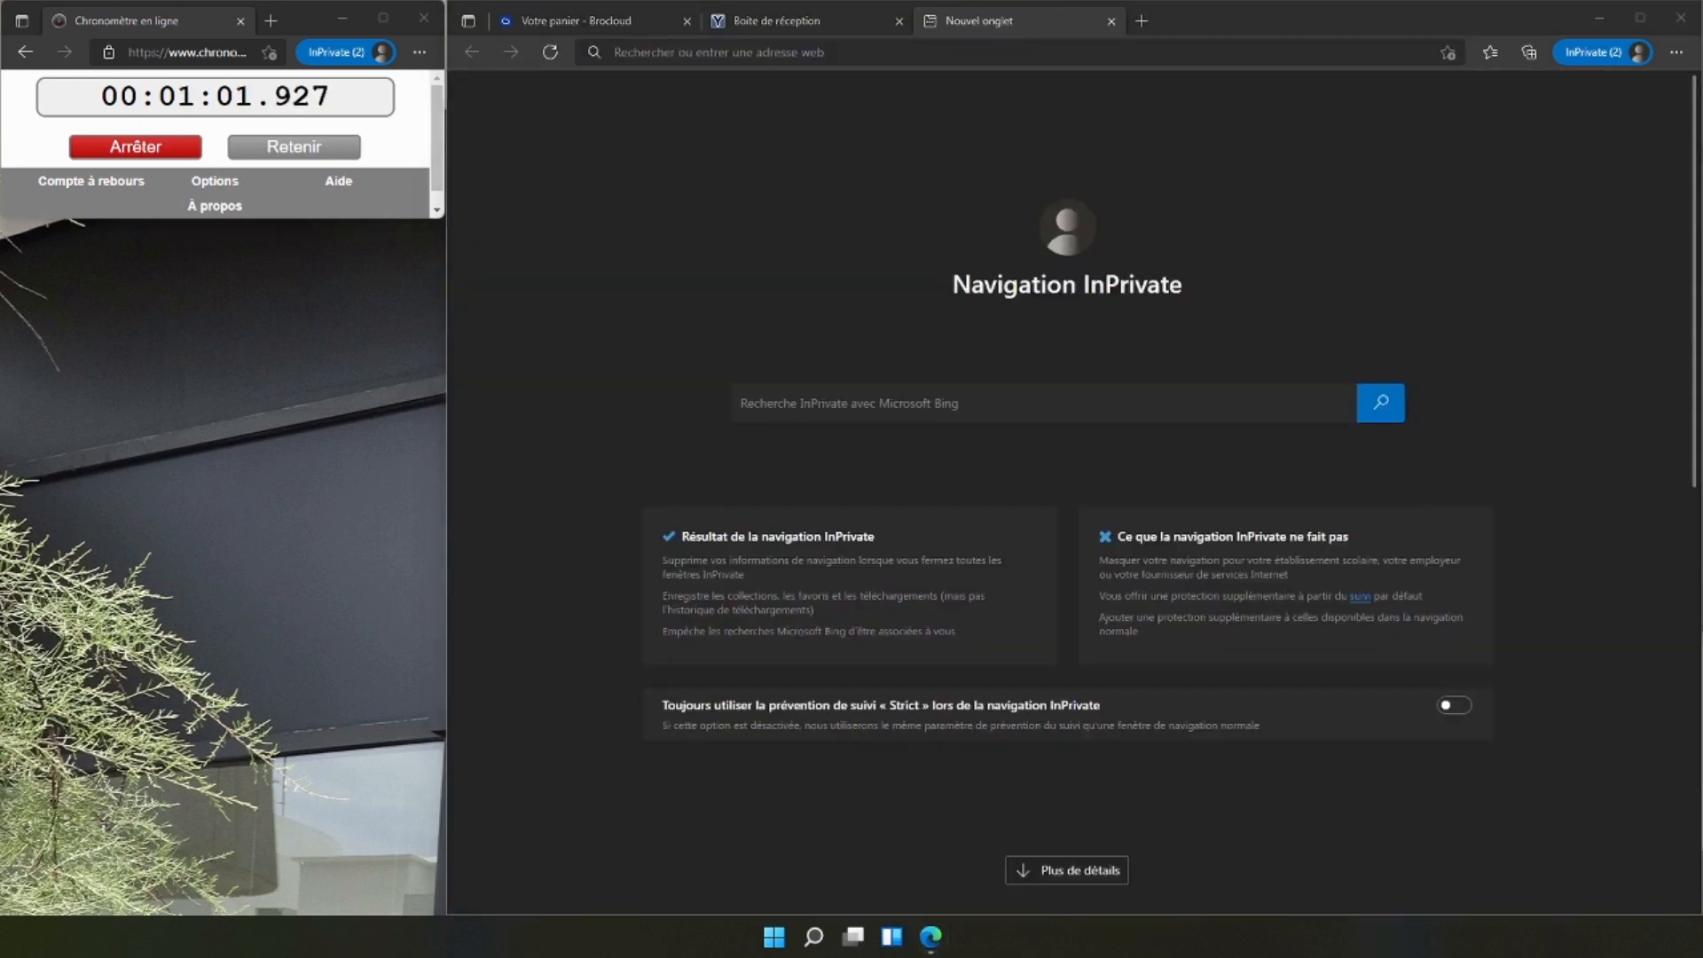
# Return to the Brocloud checkout, accept the terms of use and place the order with PayPal as payment method.
pyautogui.click(788, 18)
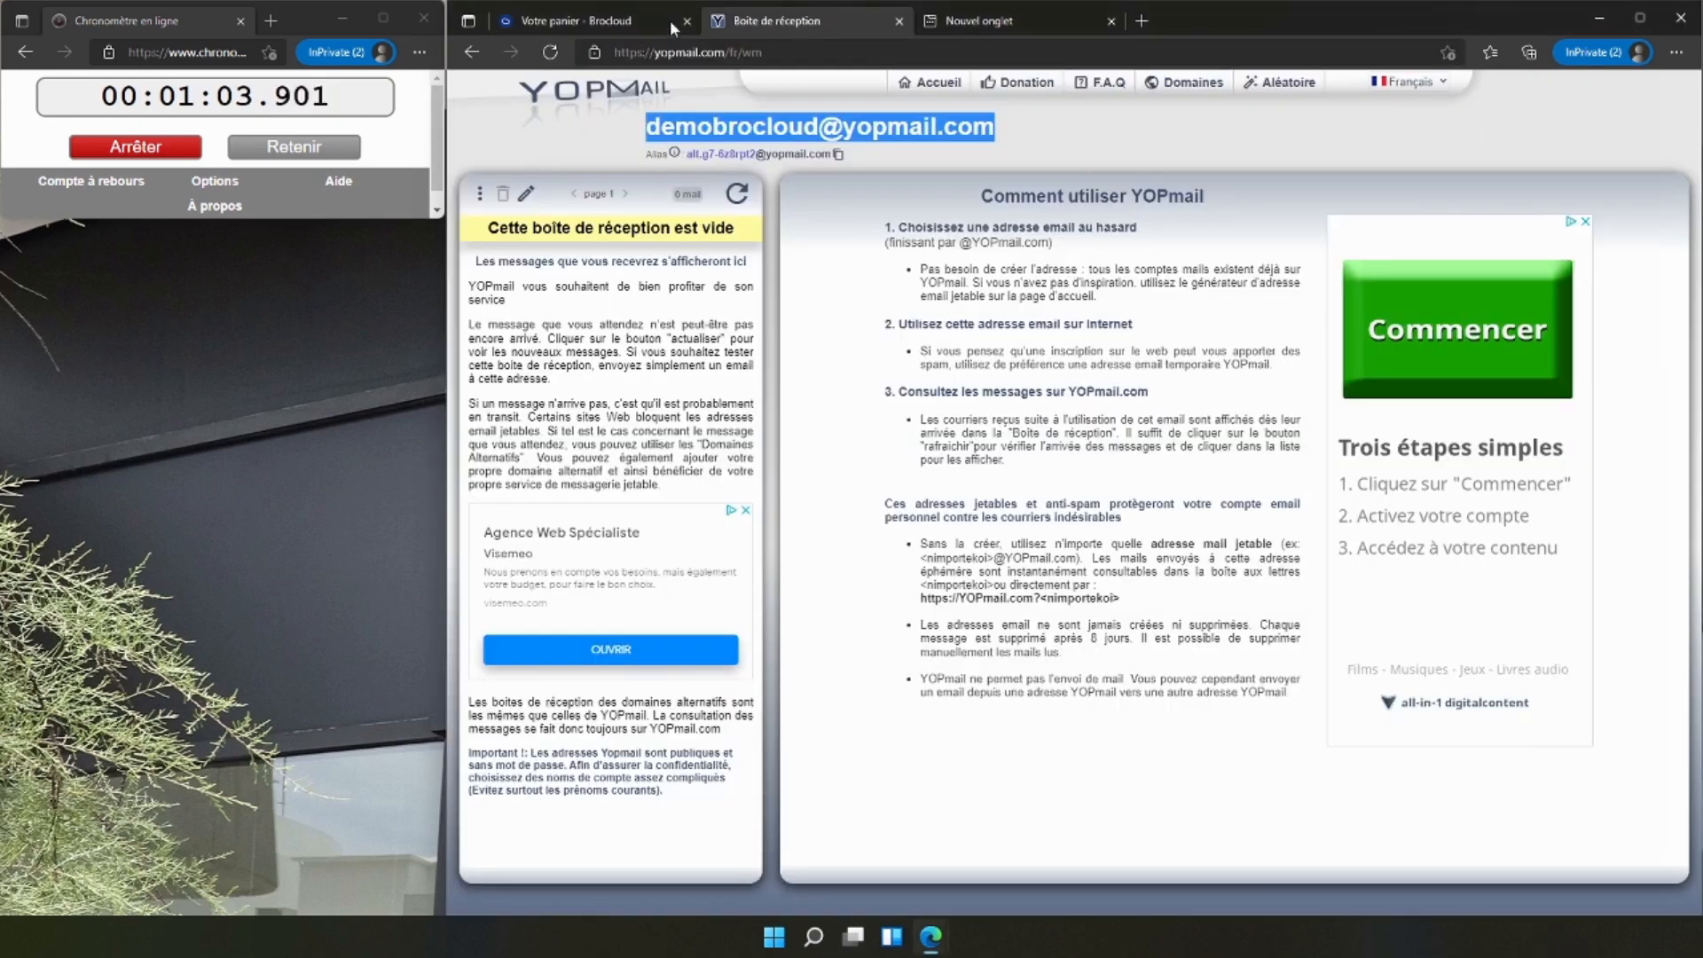
pyautogui.click(609, 27)
pyautogui.scroll(-5, 904, 635)
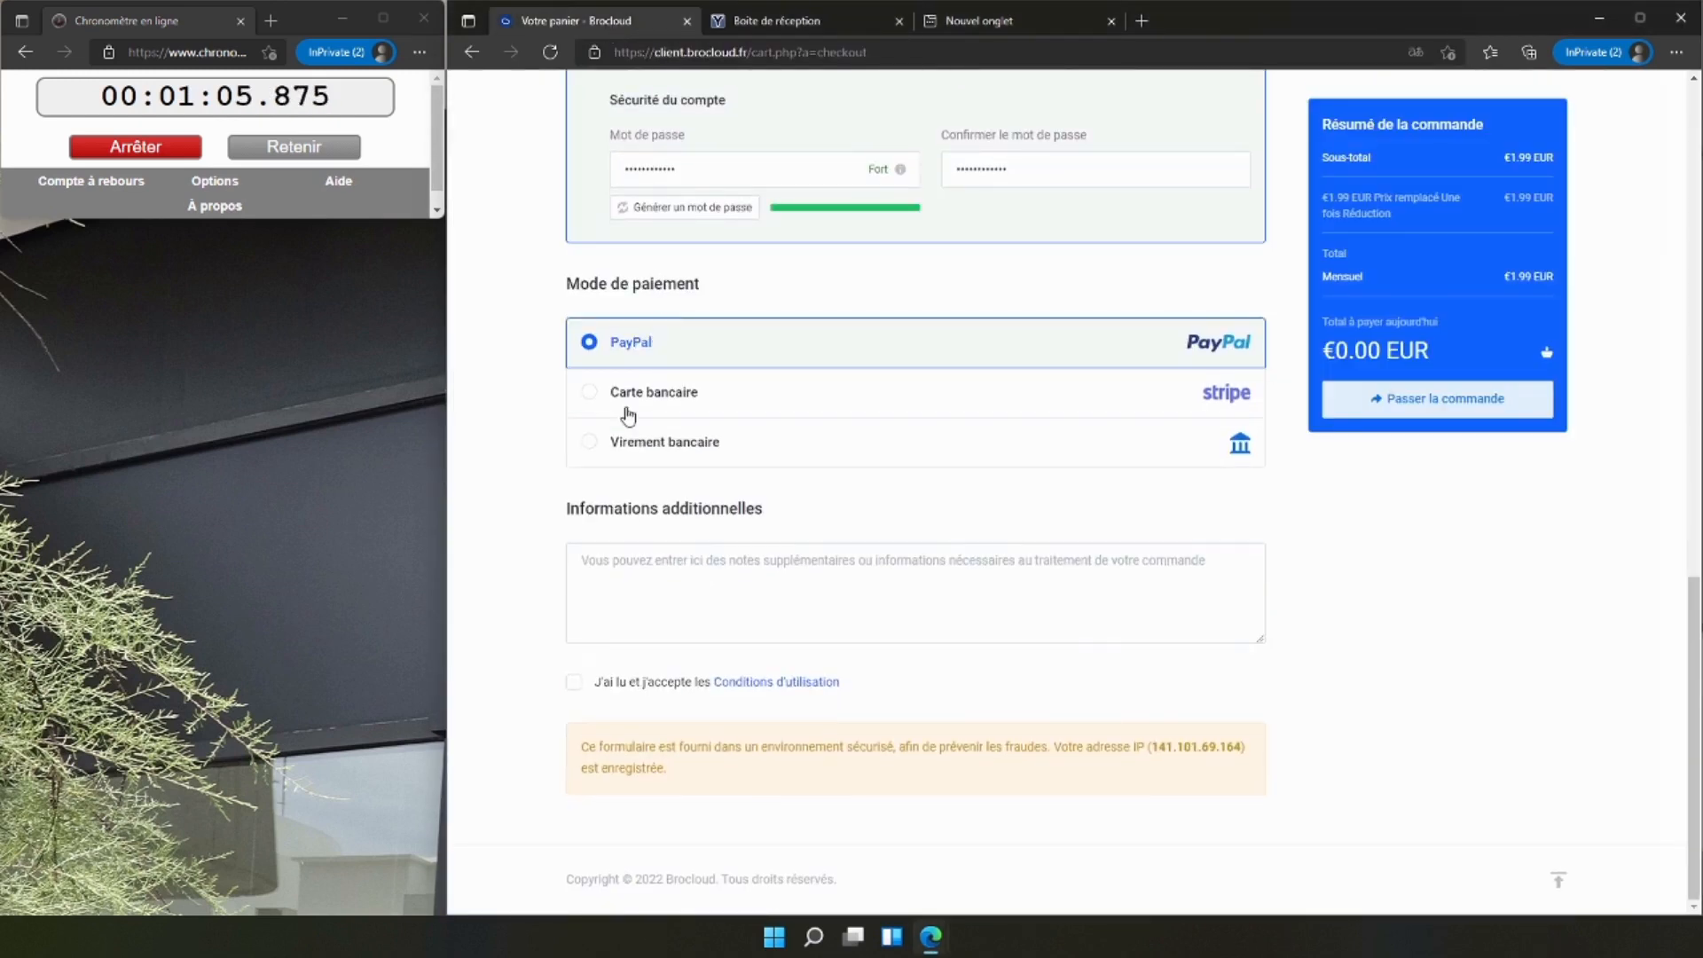
pyautogui.click(568, 681)
pyautogui.click(1391, 408)
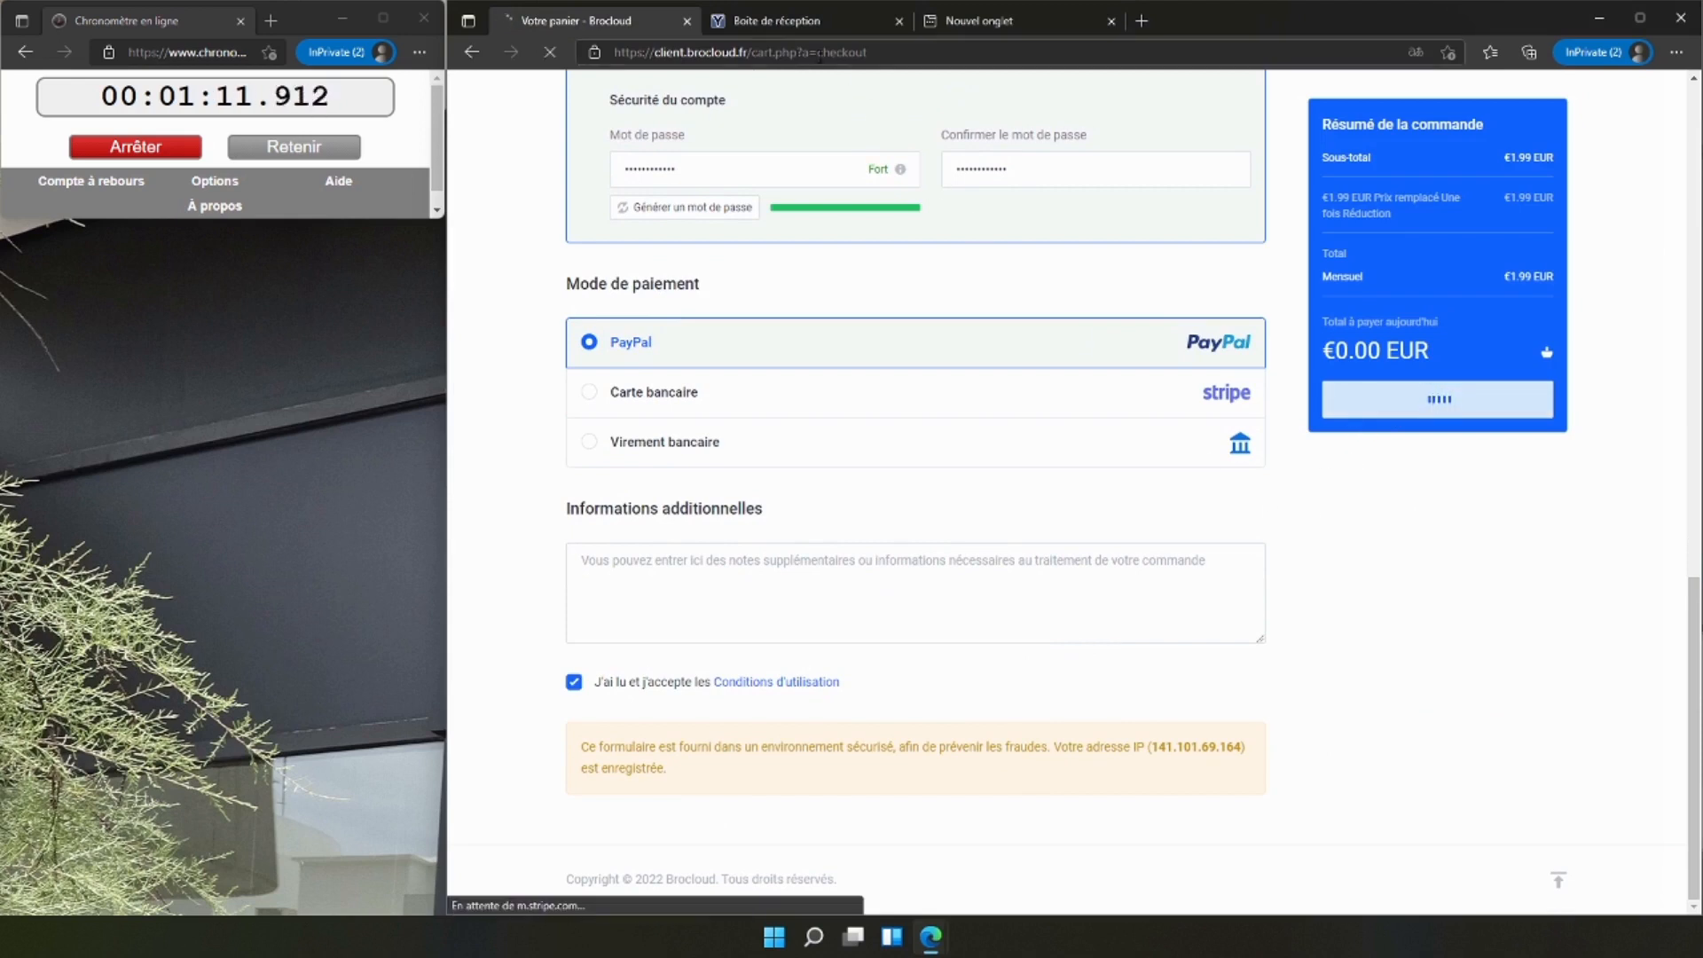
# Refresh the YOPmail inbox and read the order confirmation and payment confirmation e-mails.
pyautogui.click(780, 22)
pyautogui.click(739, 204)
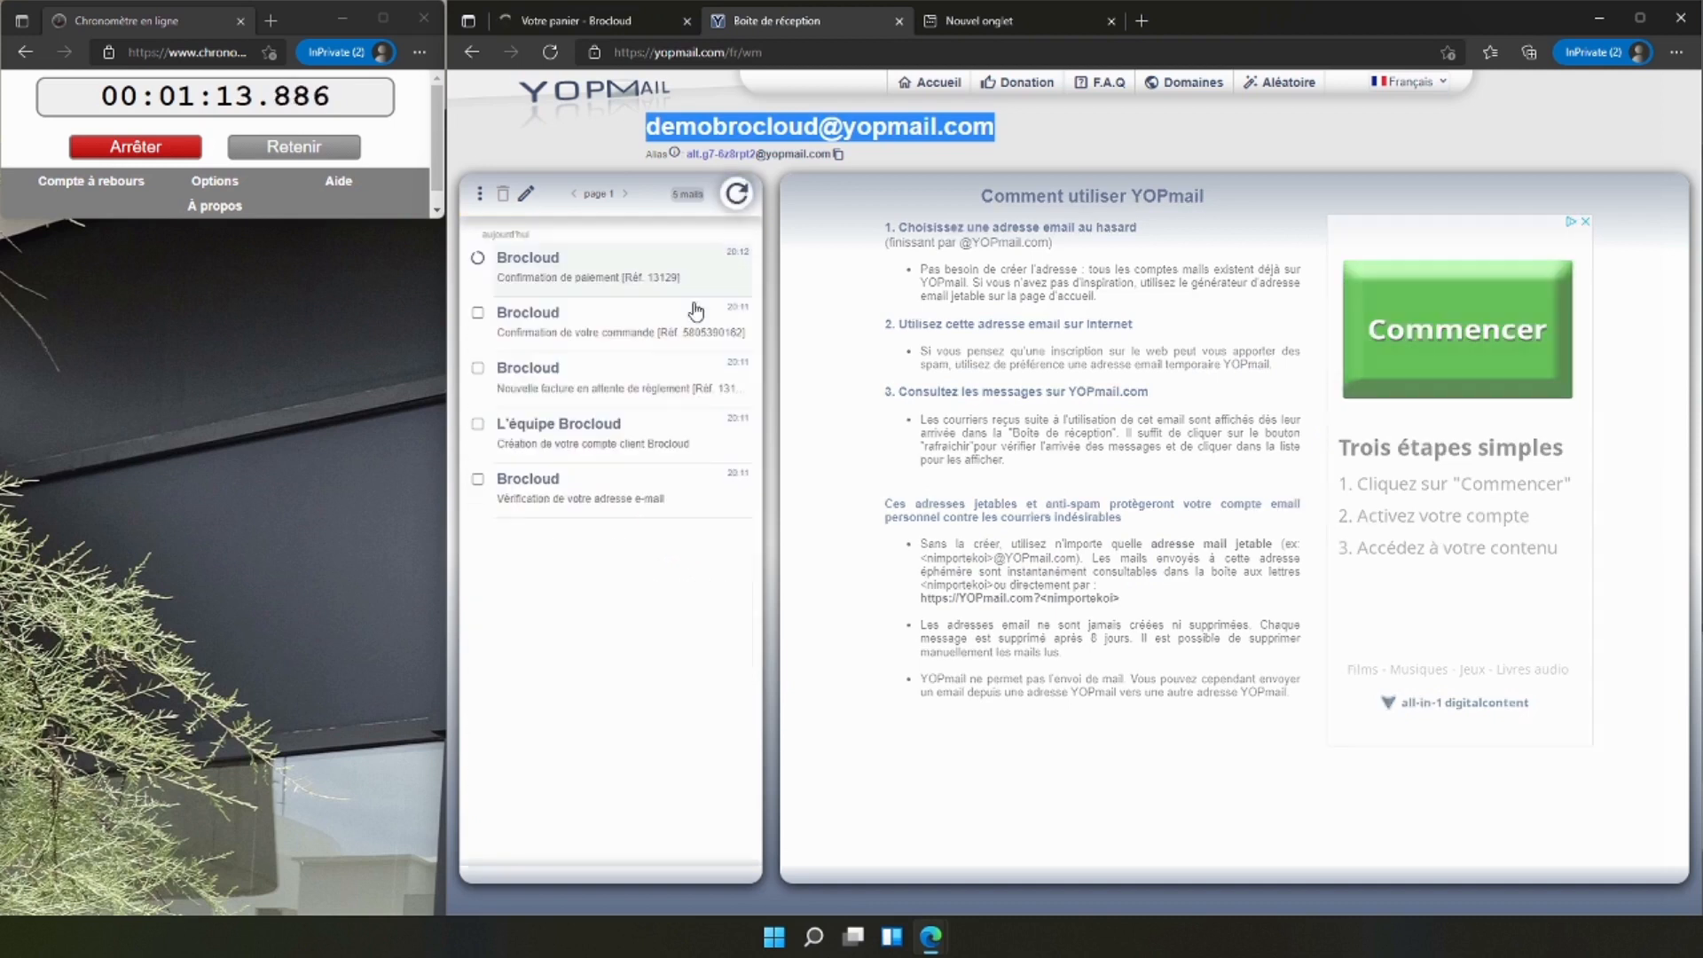
pyautogui.click(572, 321)
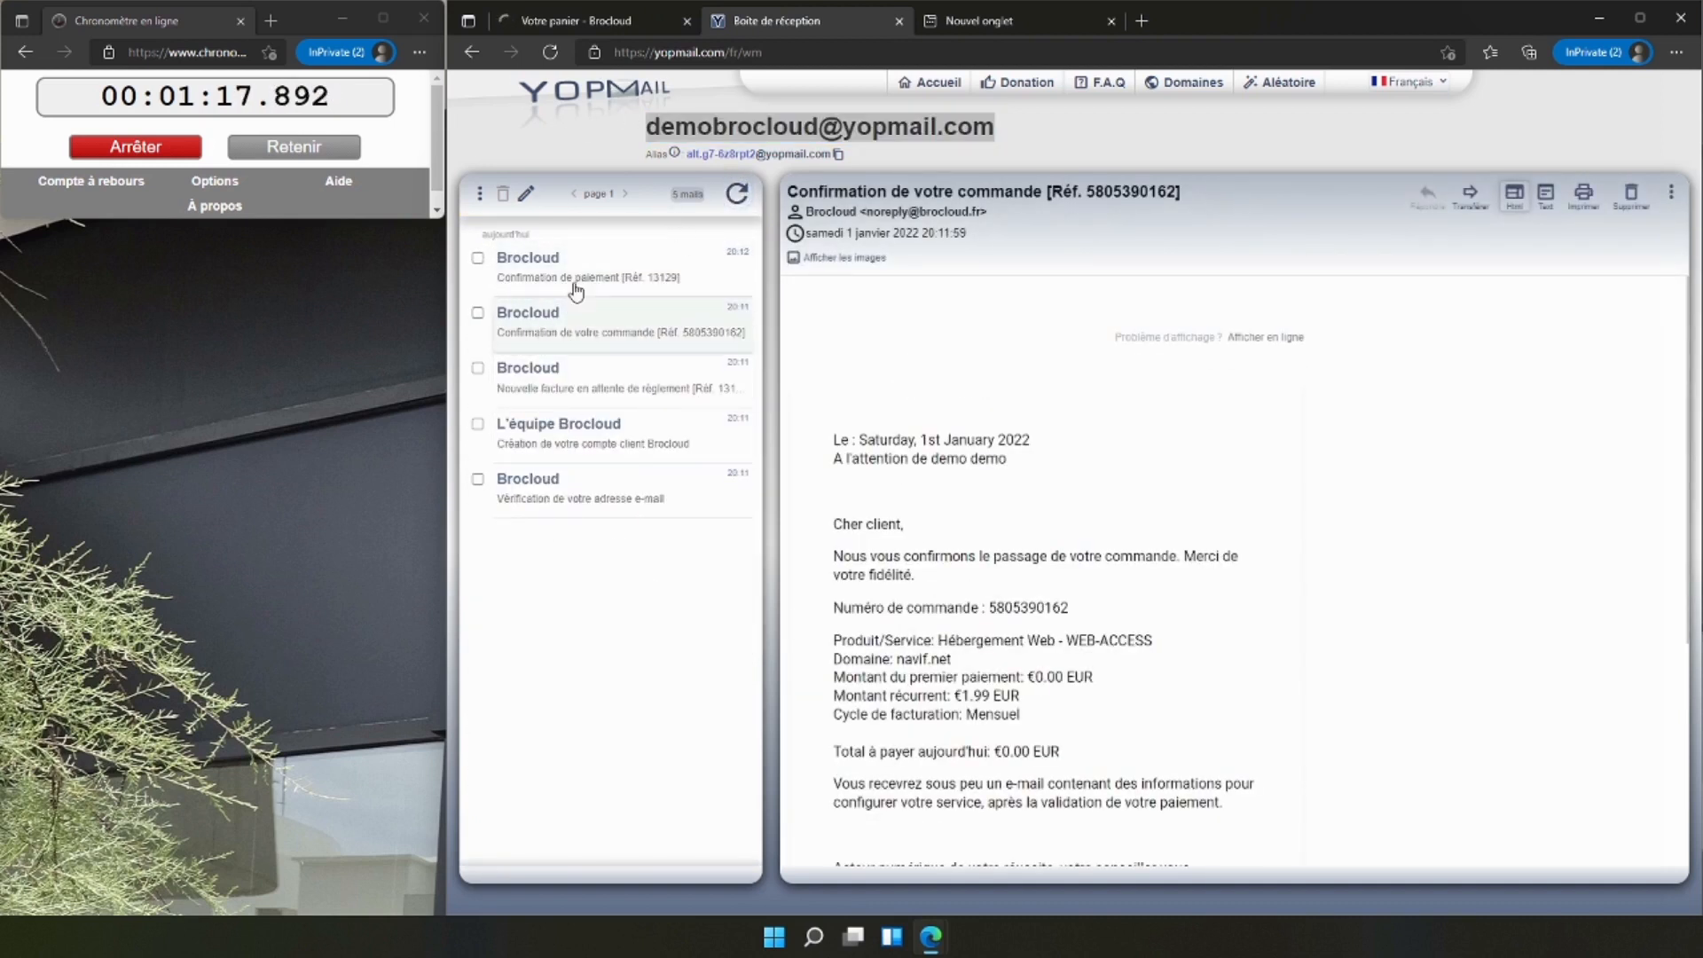
pyautogui.click(577, 284)
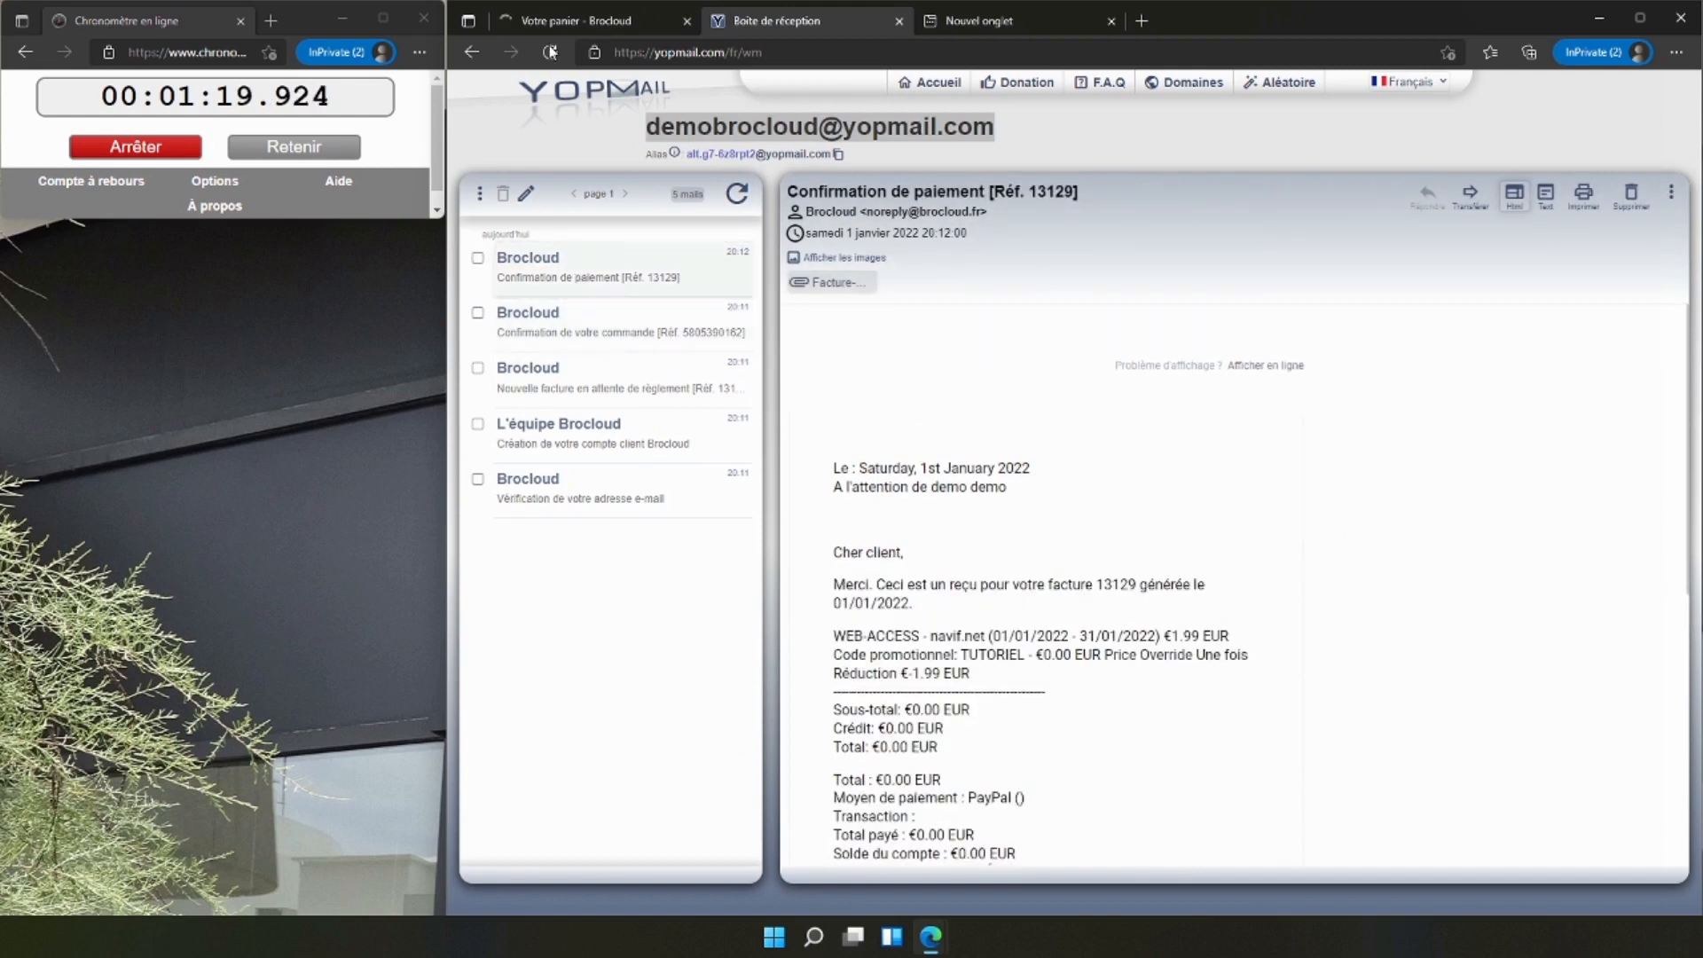
# Open the WEB-ACCESS service for navif.net in the Brocloud client area and connect to its Plesk control panel.
pyautogui.click(577, 21)
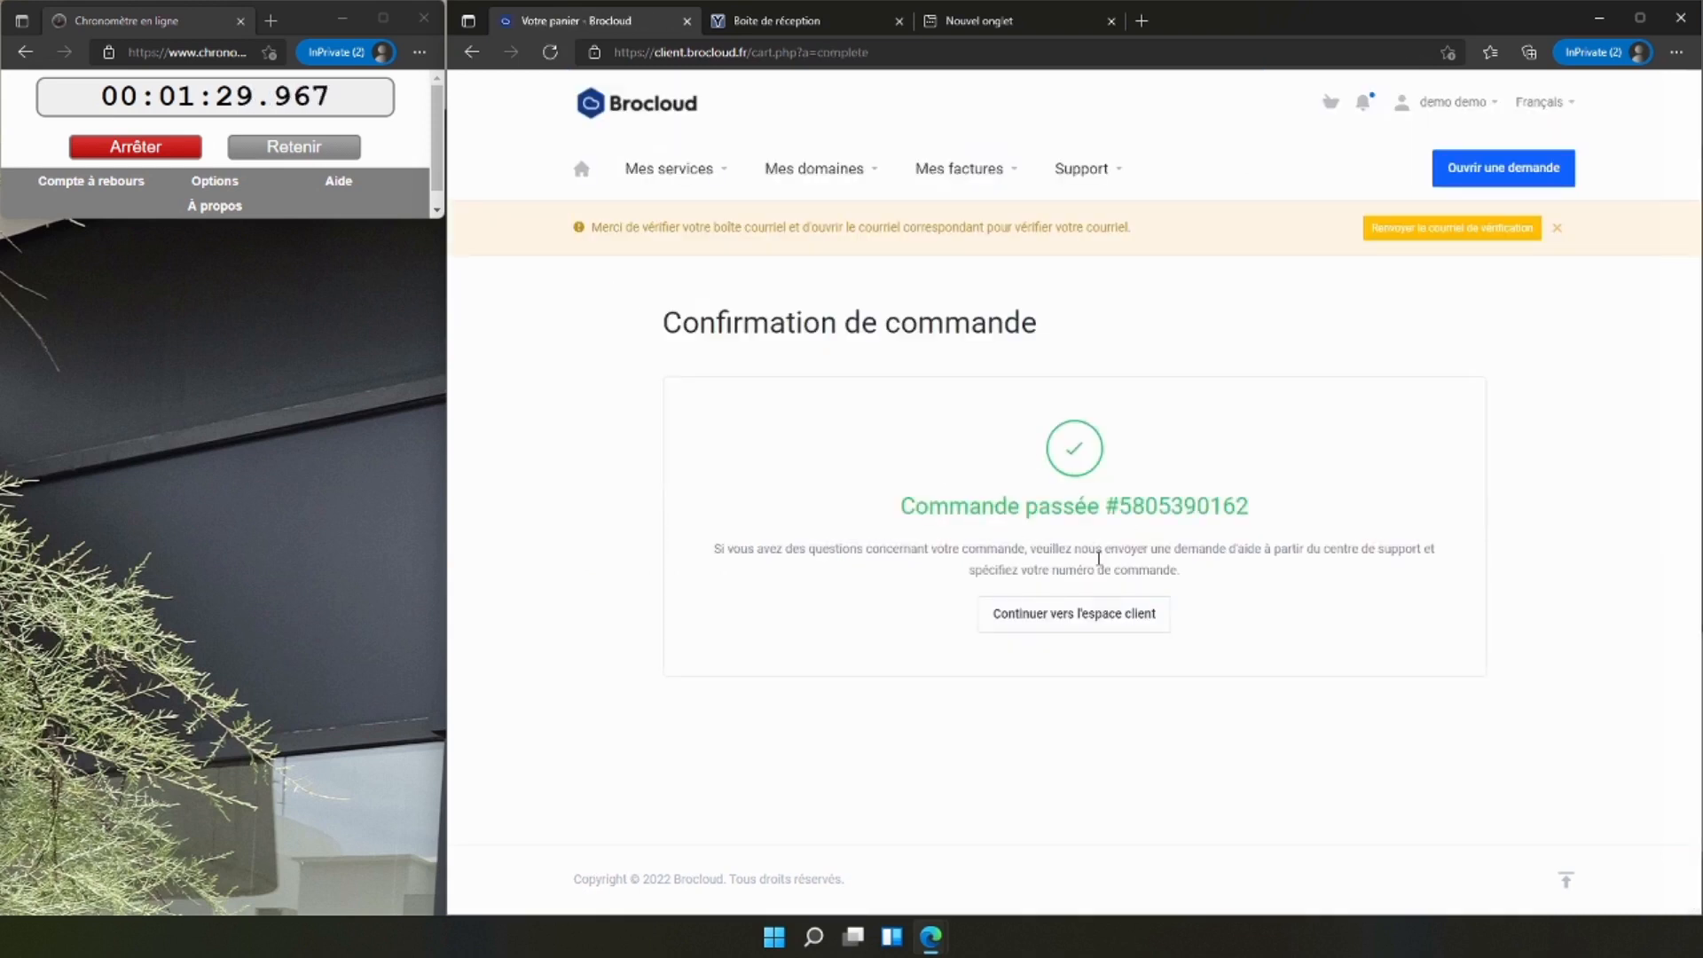
pyautogui.click(1061, 620)
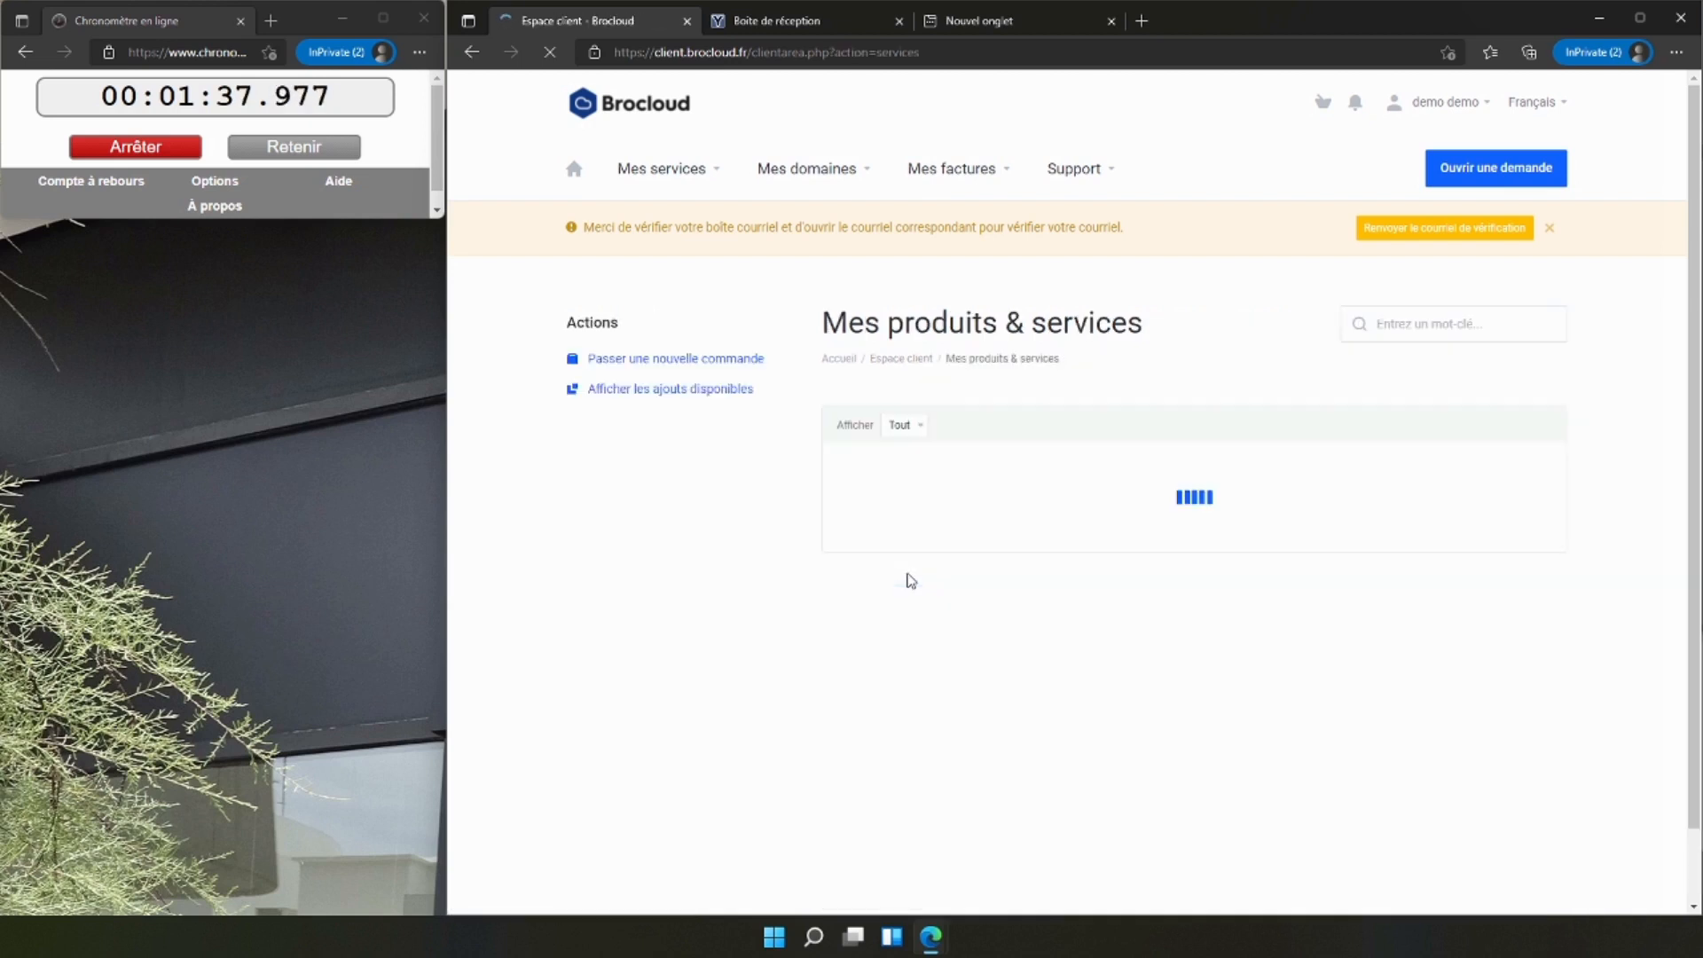
pyautogui.click(1009, 524)
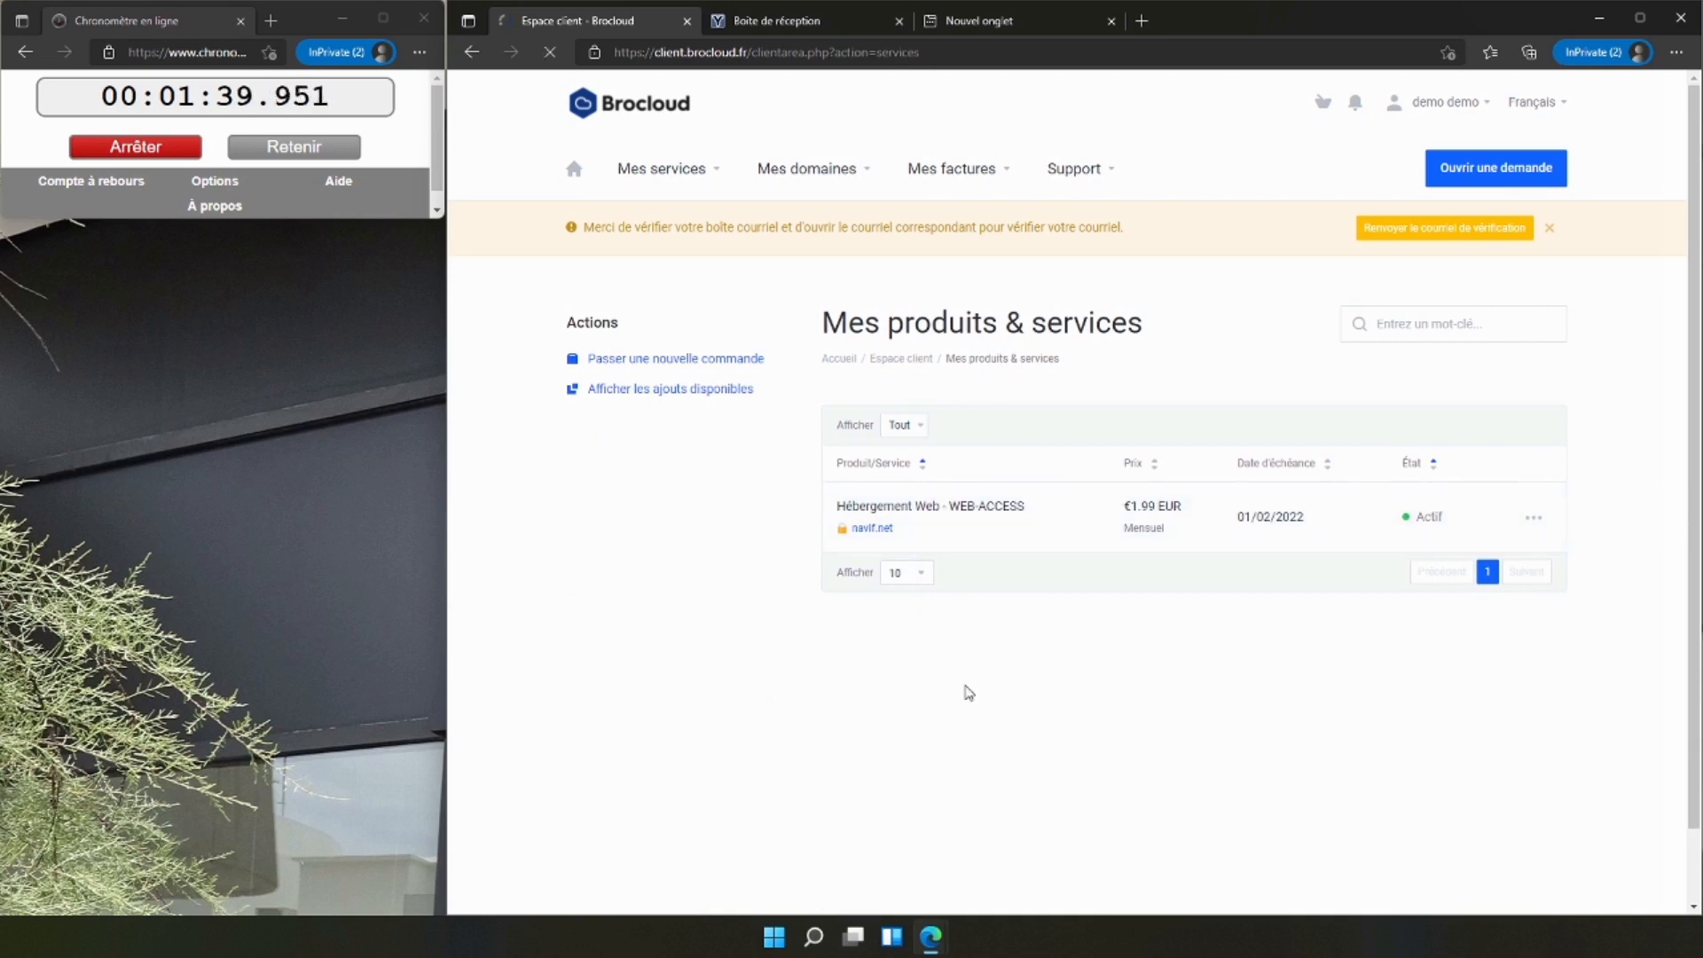
pyautogui.scroll(-5, 954, 665)
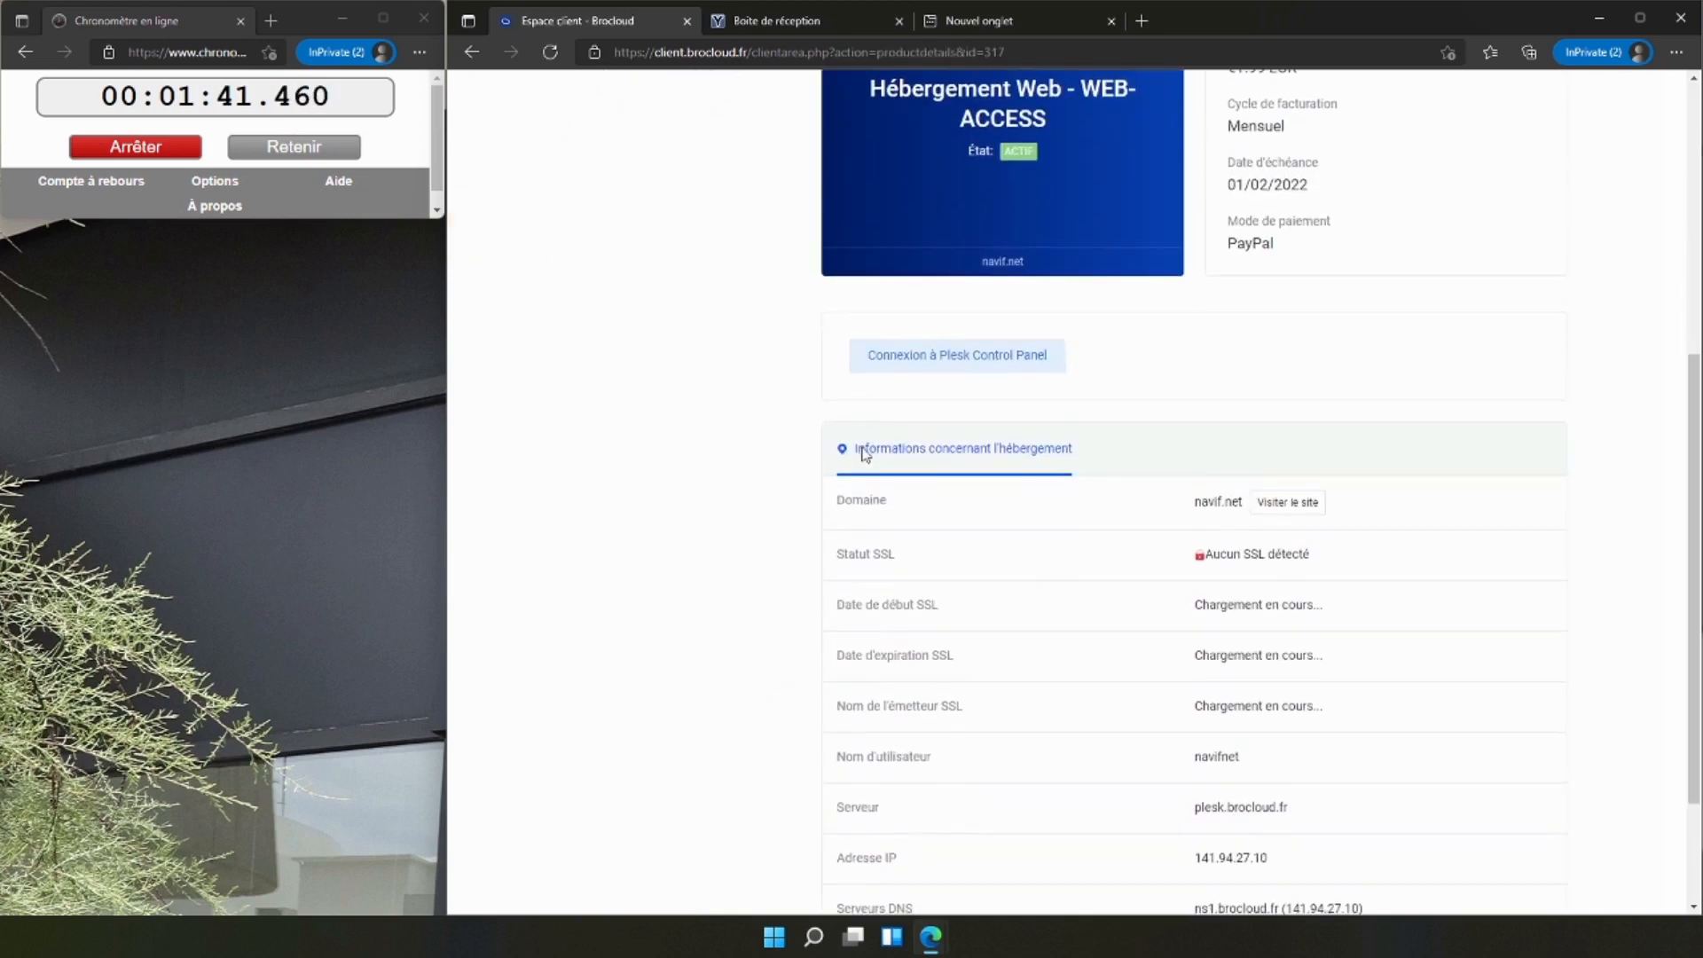
pyautogui.click(932, 360)
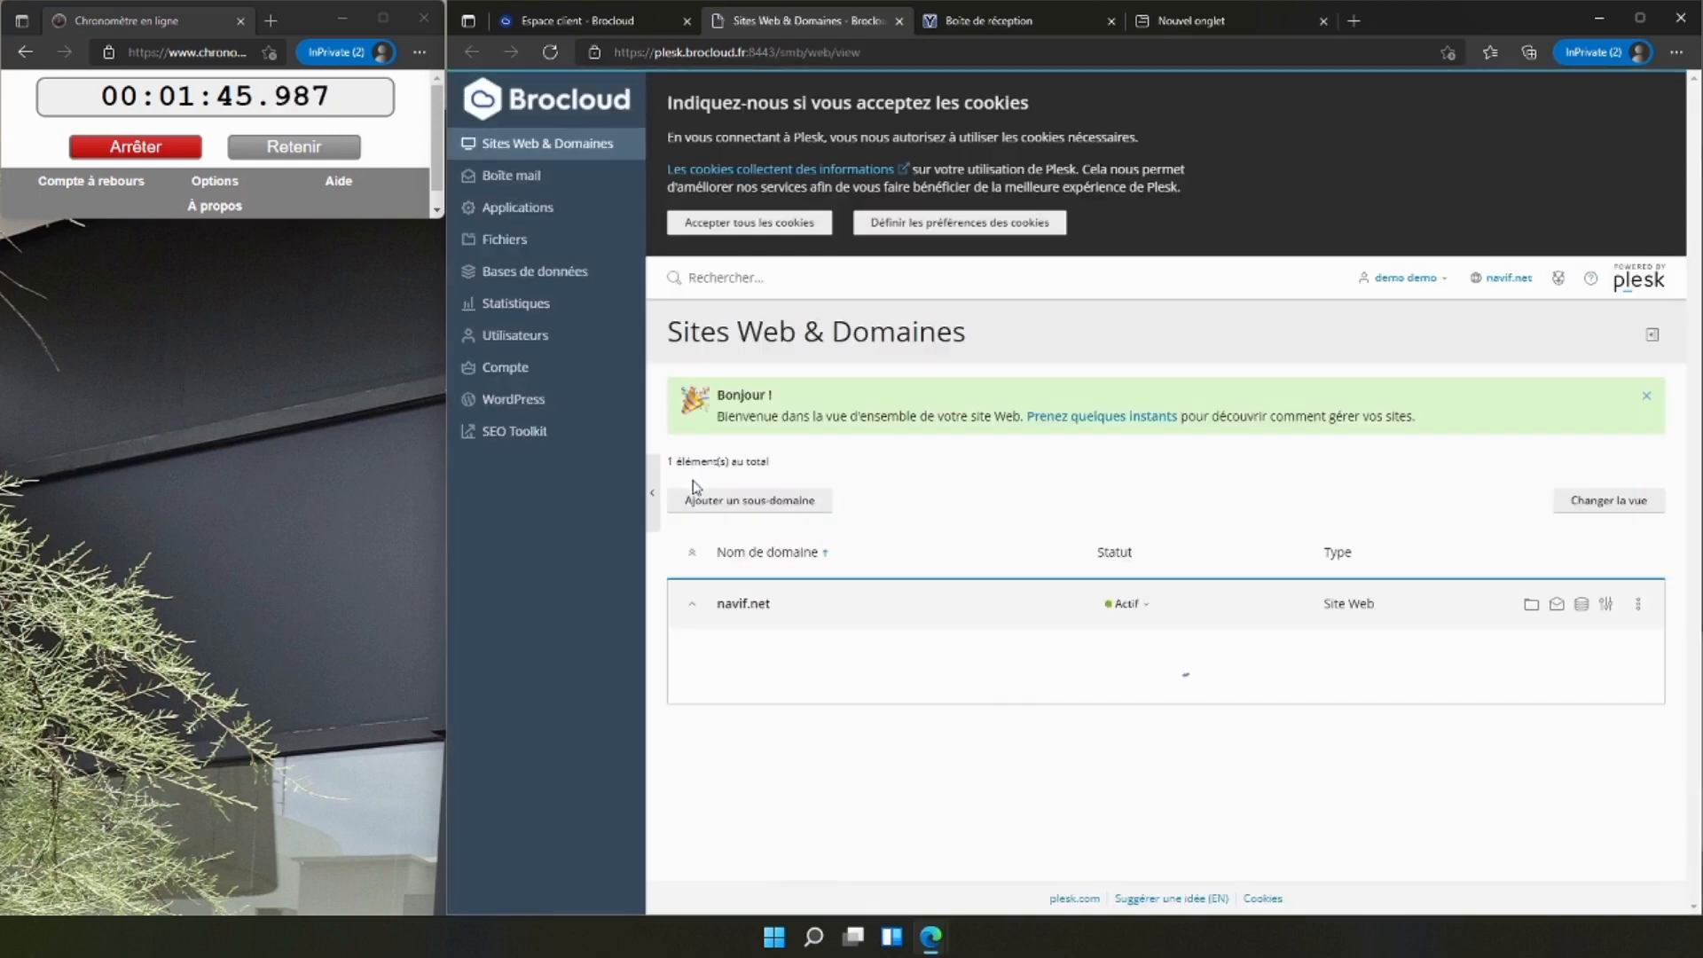
# Accept all cookies in Plesk and open the form for creating a mail address.
pyautogui.click(754, 223)
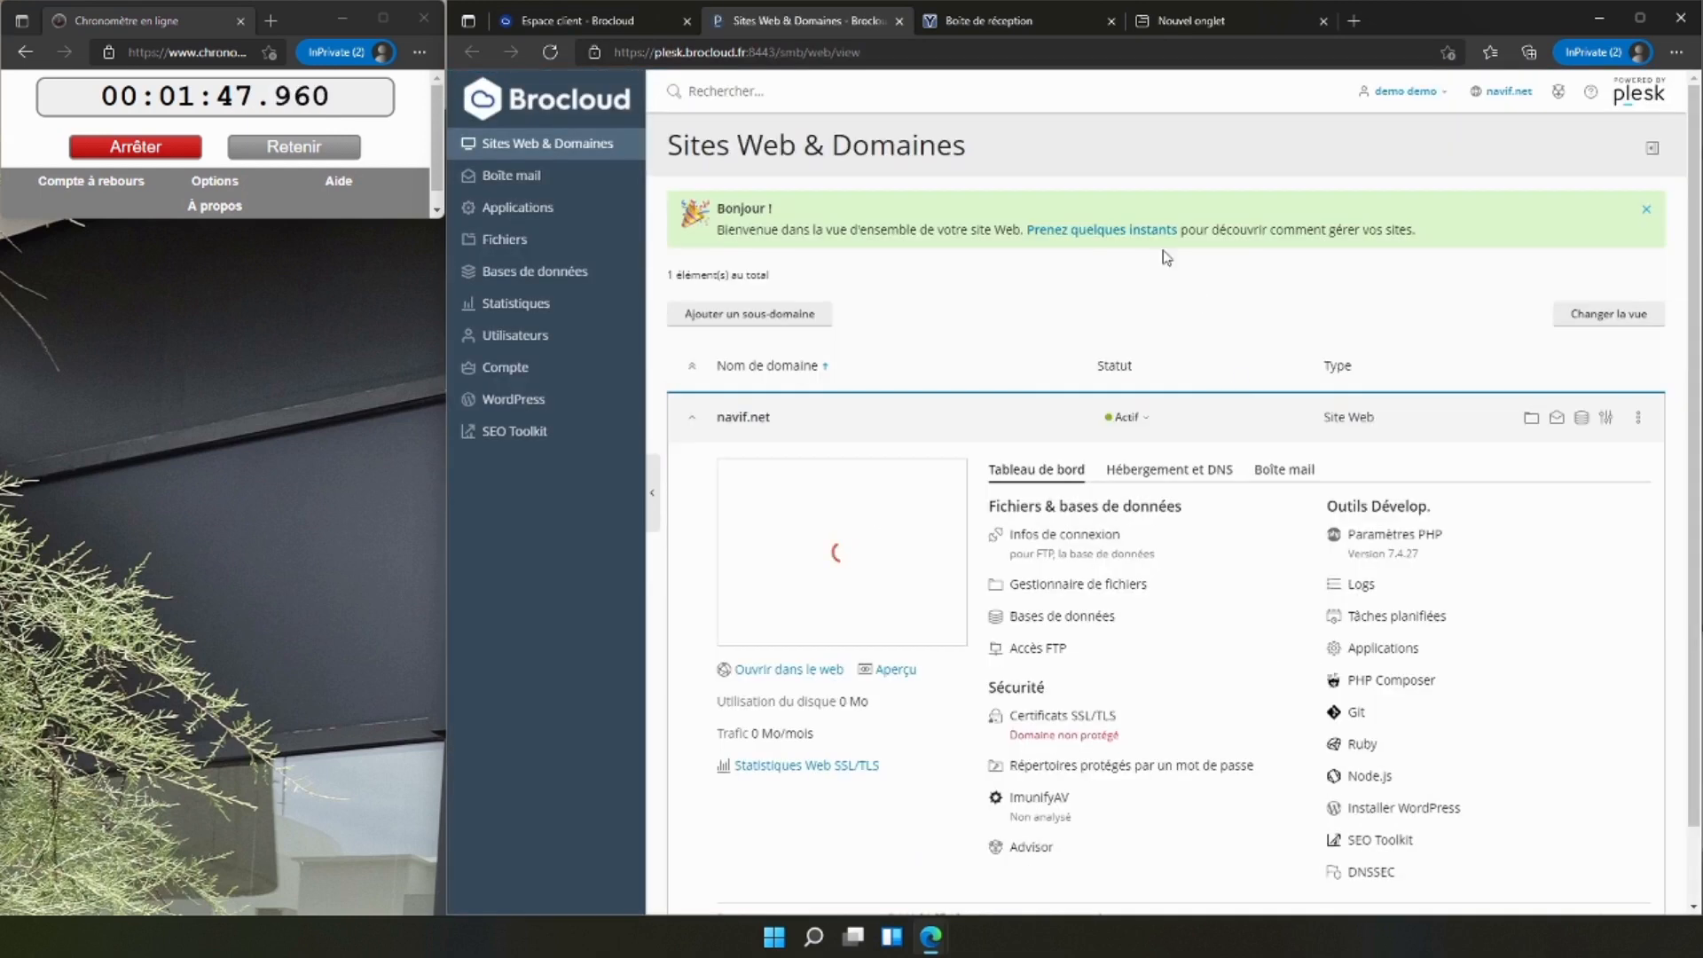
pyautogui.click(504, 181)
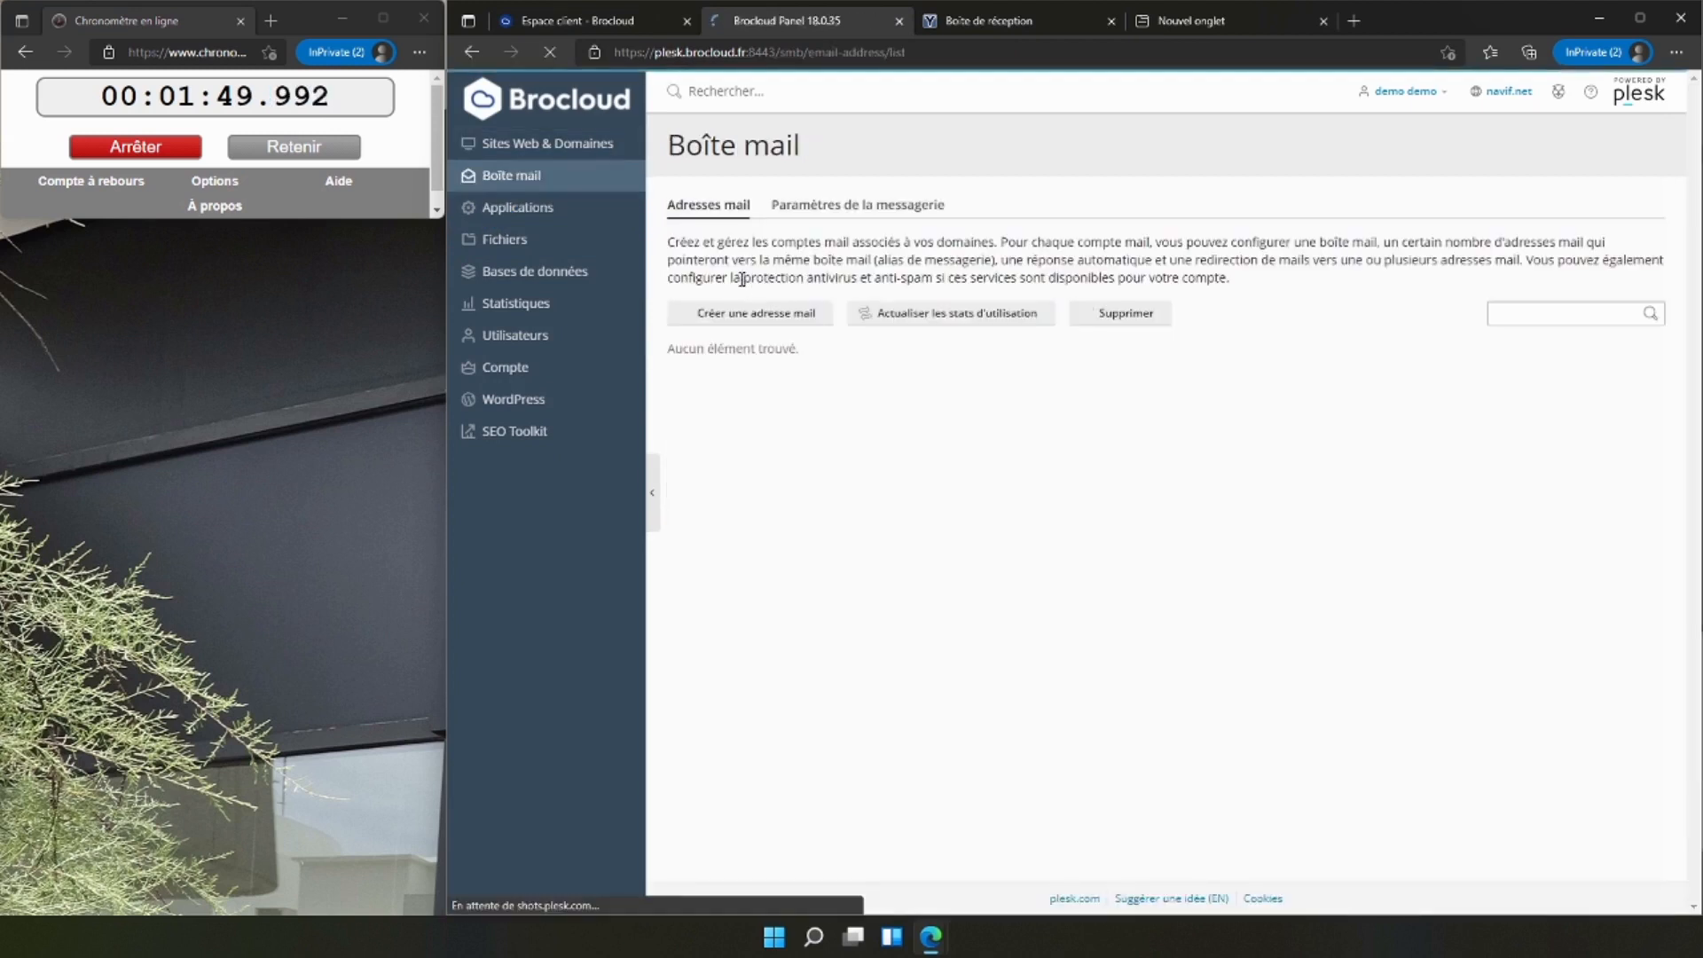
pyautogui.click(750, 315)
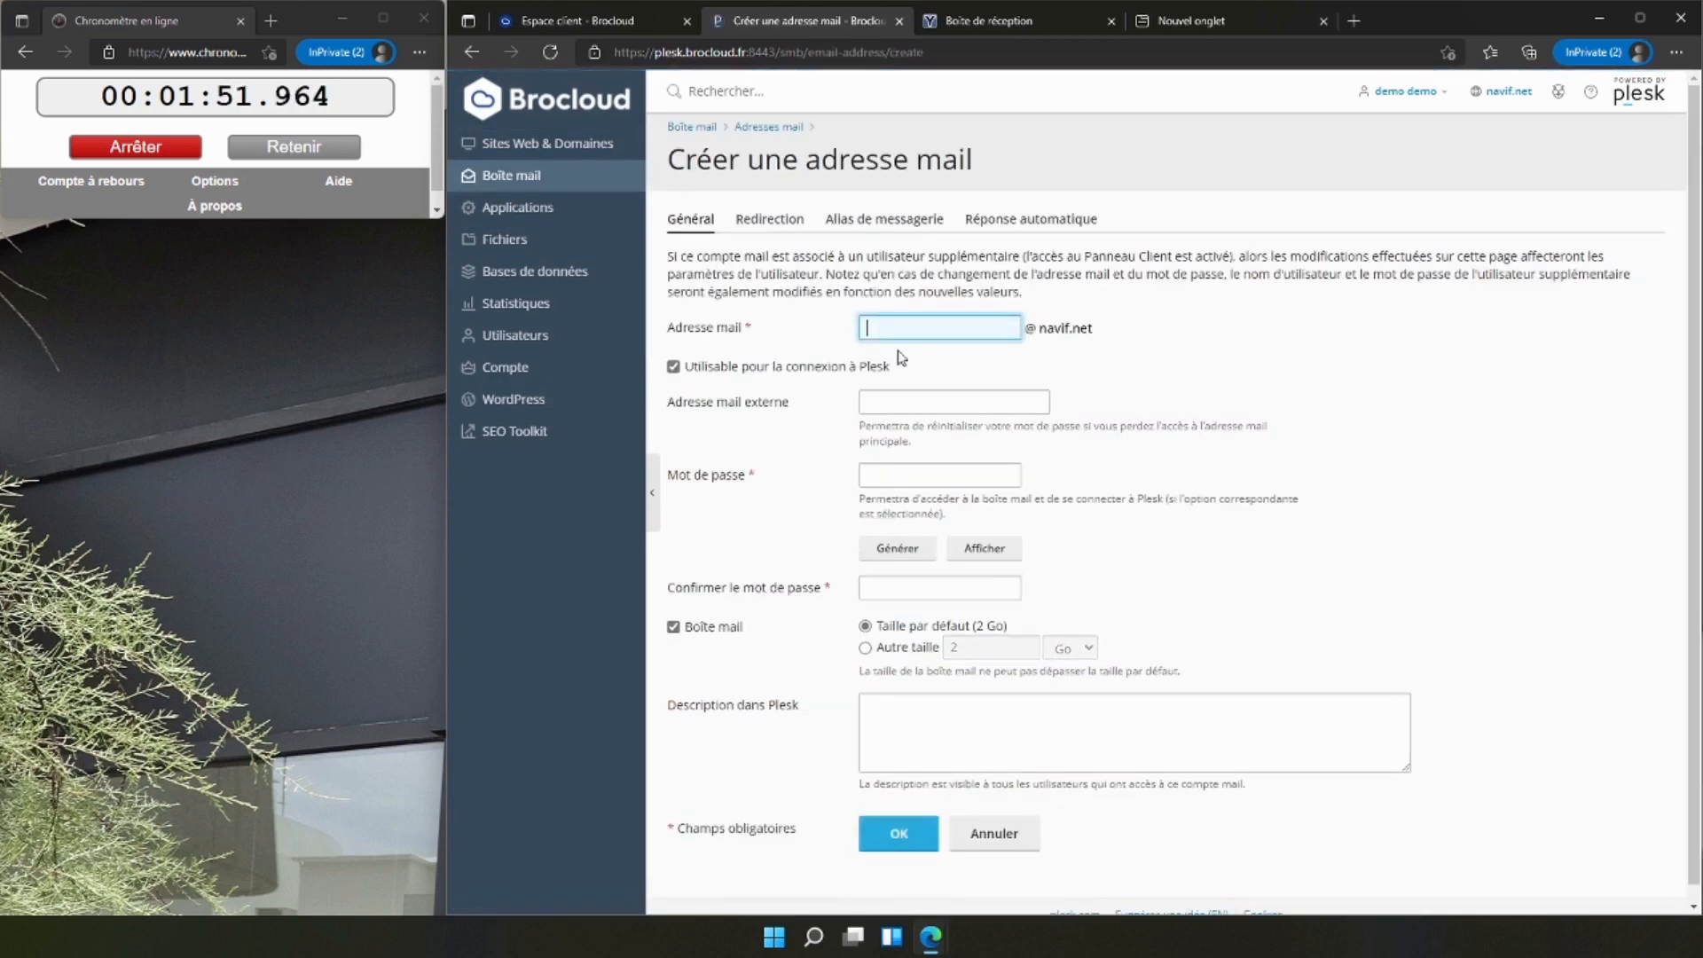
# Create the mail address named "contact" on navif.net, with a generated password in the password and confirmation fields.
pyautogui.click(924, 333)
pyautogui.hotkey('ctrl', 'a')
pyautogui.click(897, 548)
pyautogui.click(983, 548)
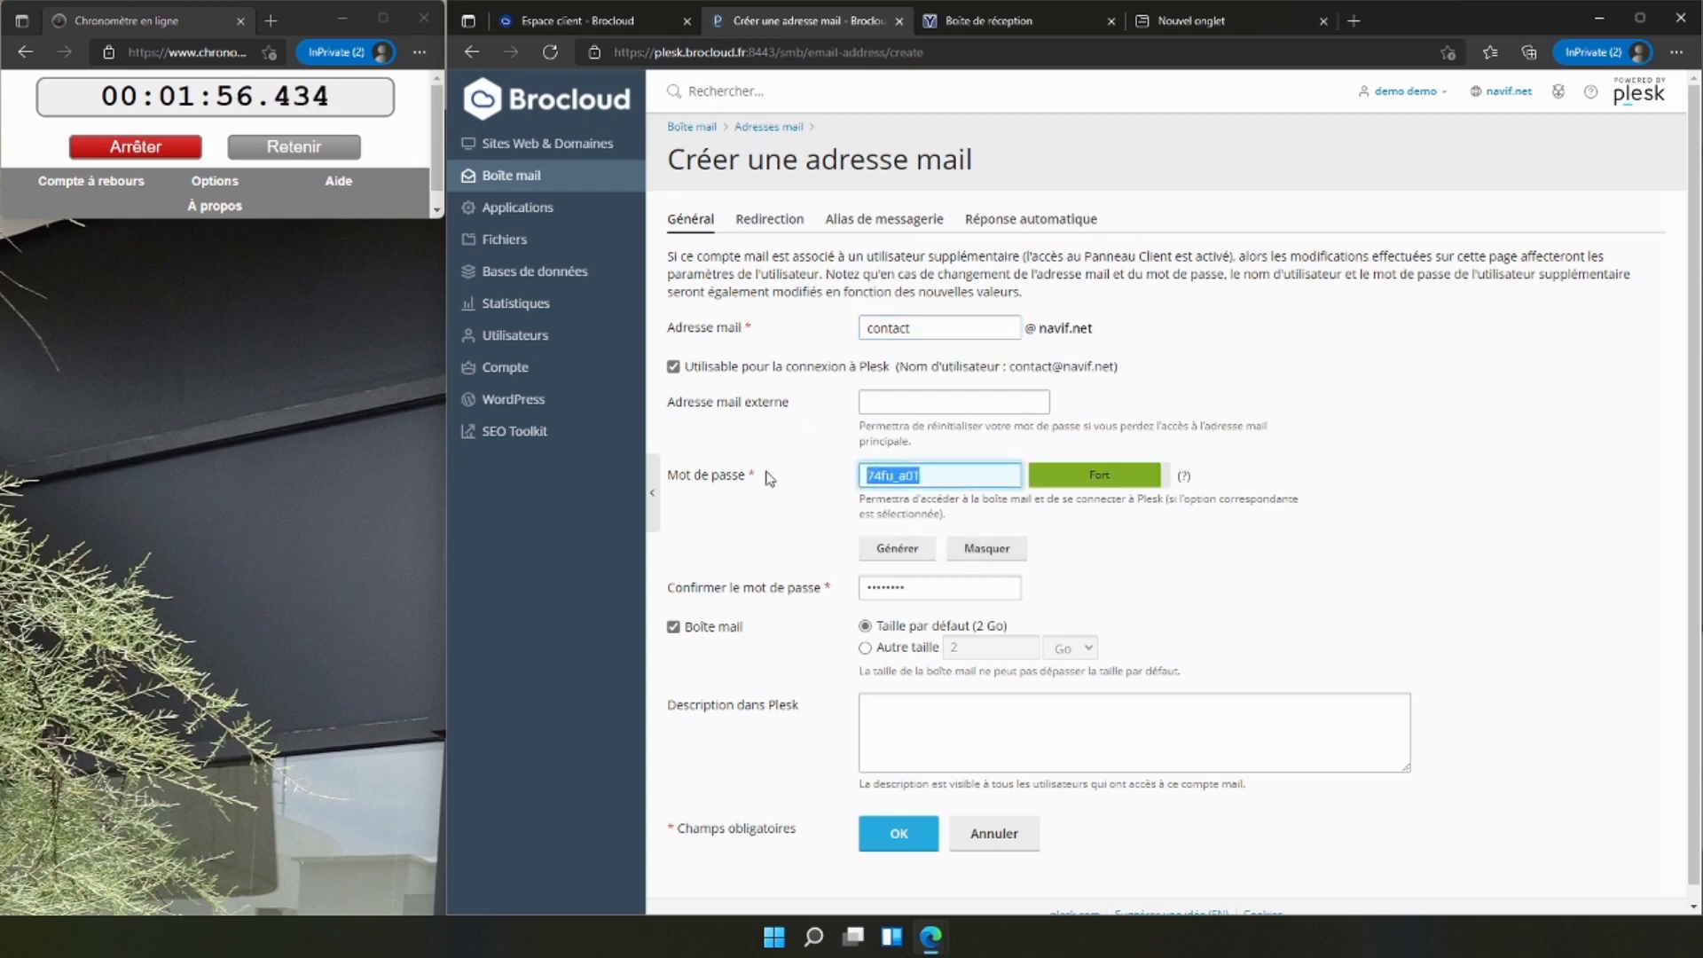
pyautogui.click(881, 839)
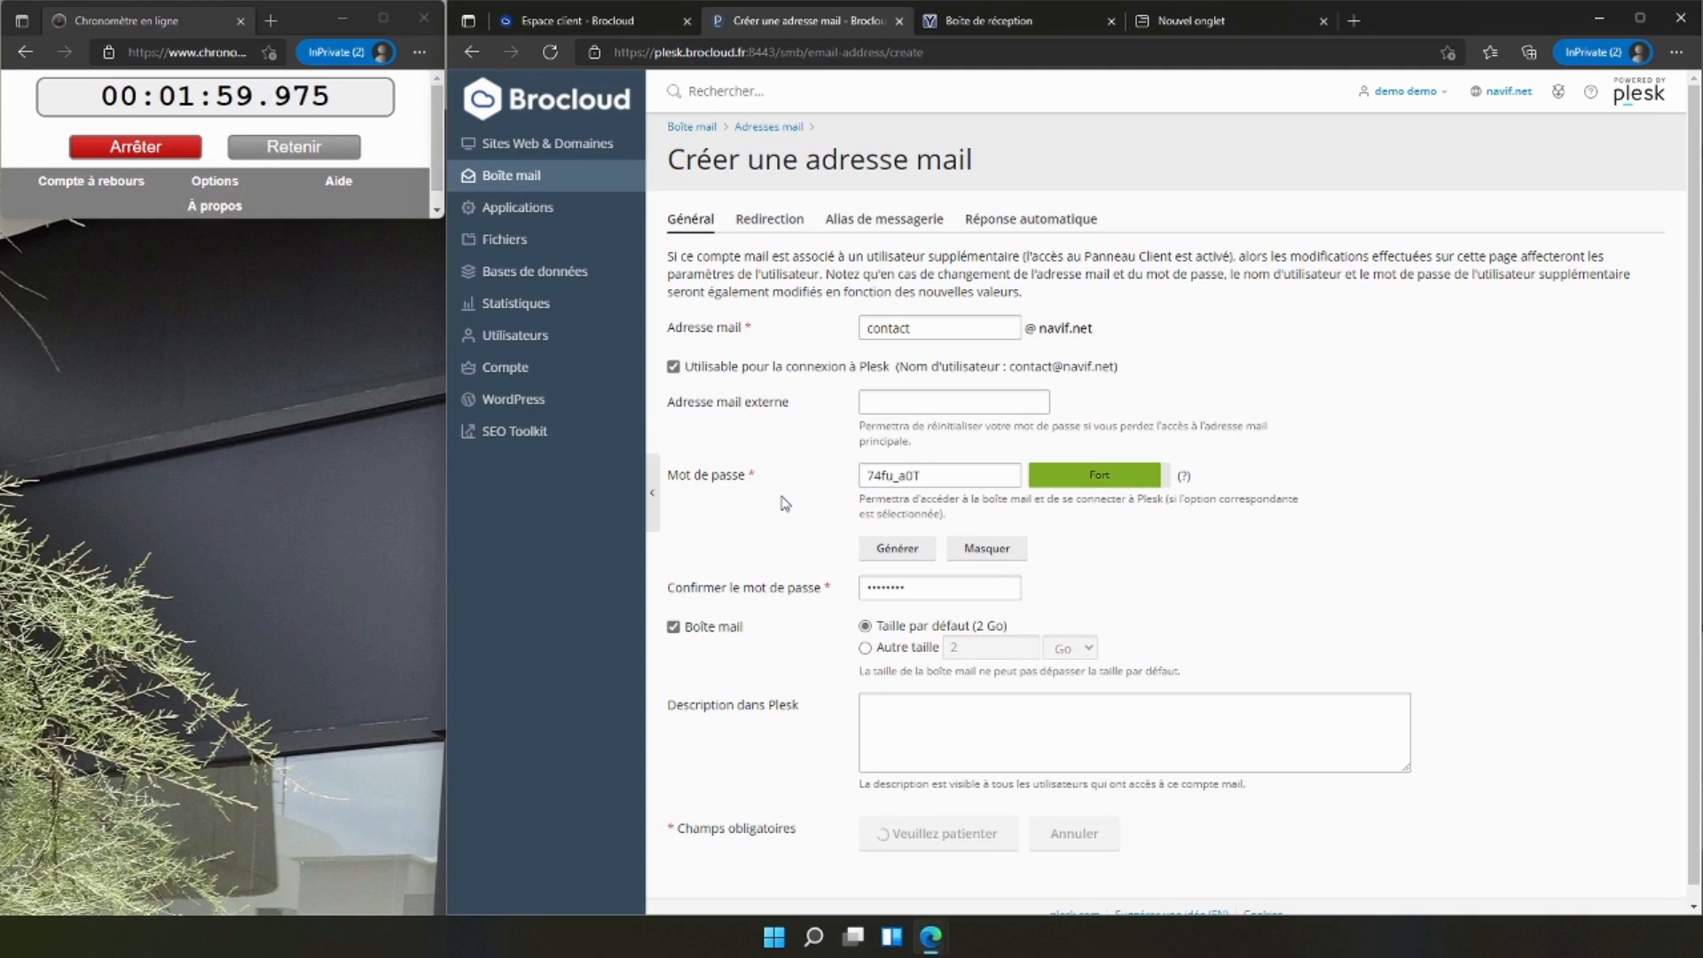
# Create a second navif.net mail address from the person's first and last name, filling the password fields with a generated password.
pyautogui.click(754, 372)
pyautogui.click(896, 332)
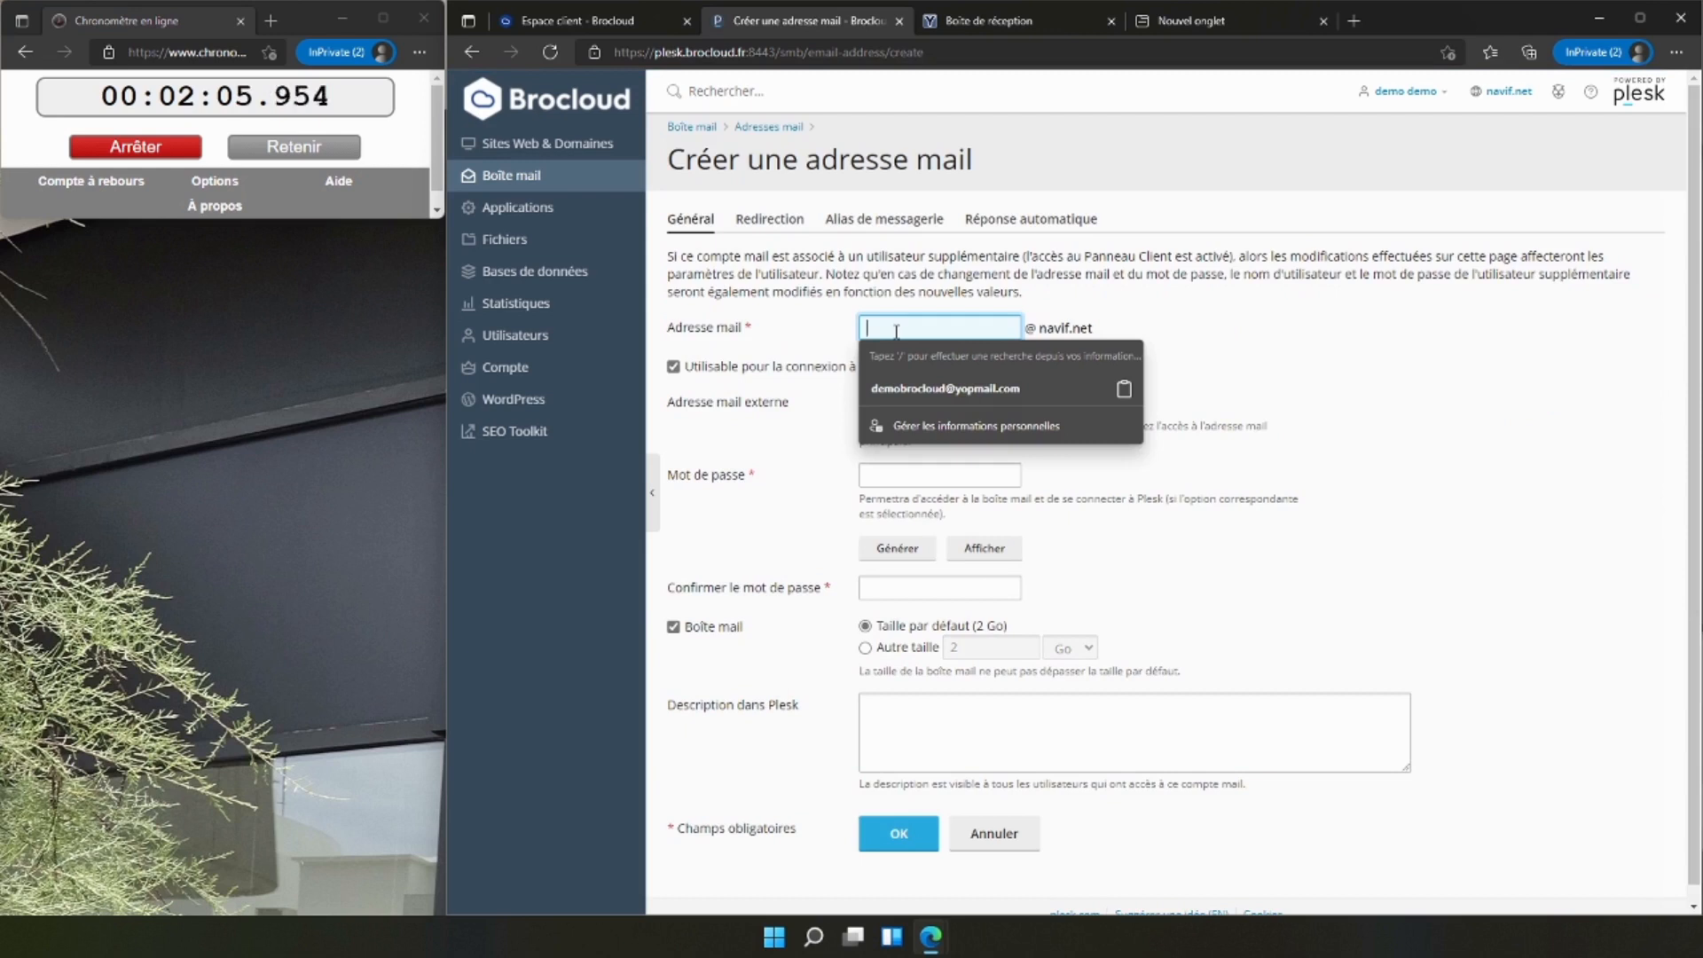
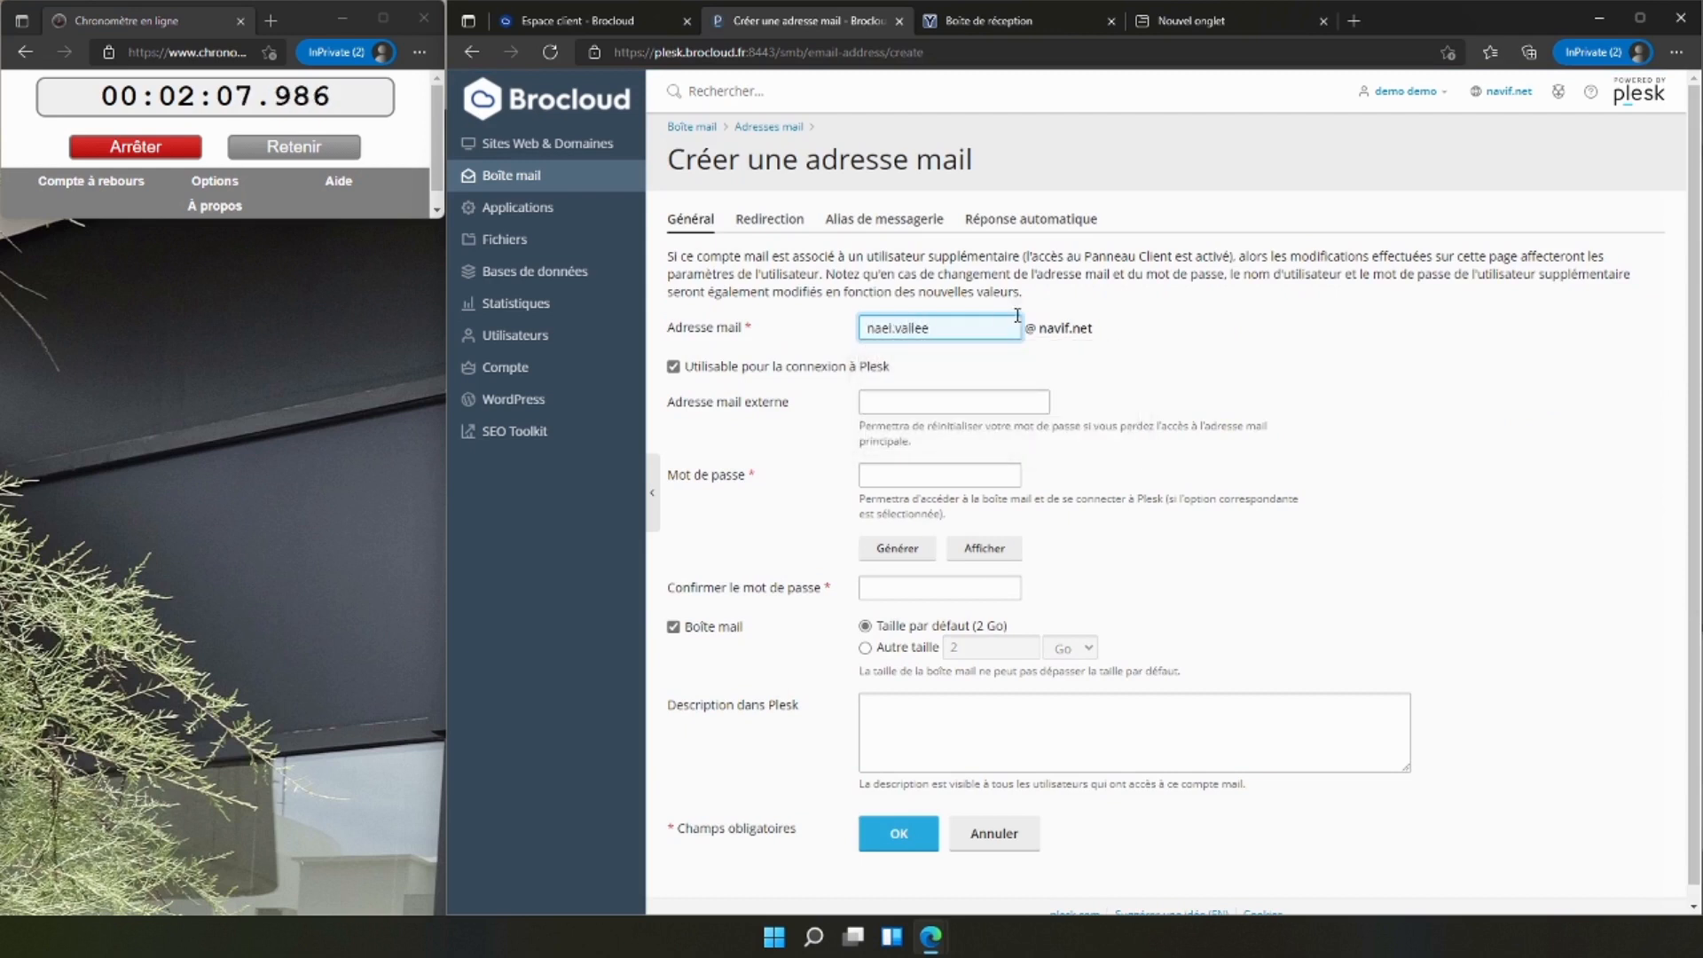
pyautogui.click(897, 547)
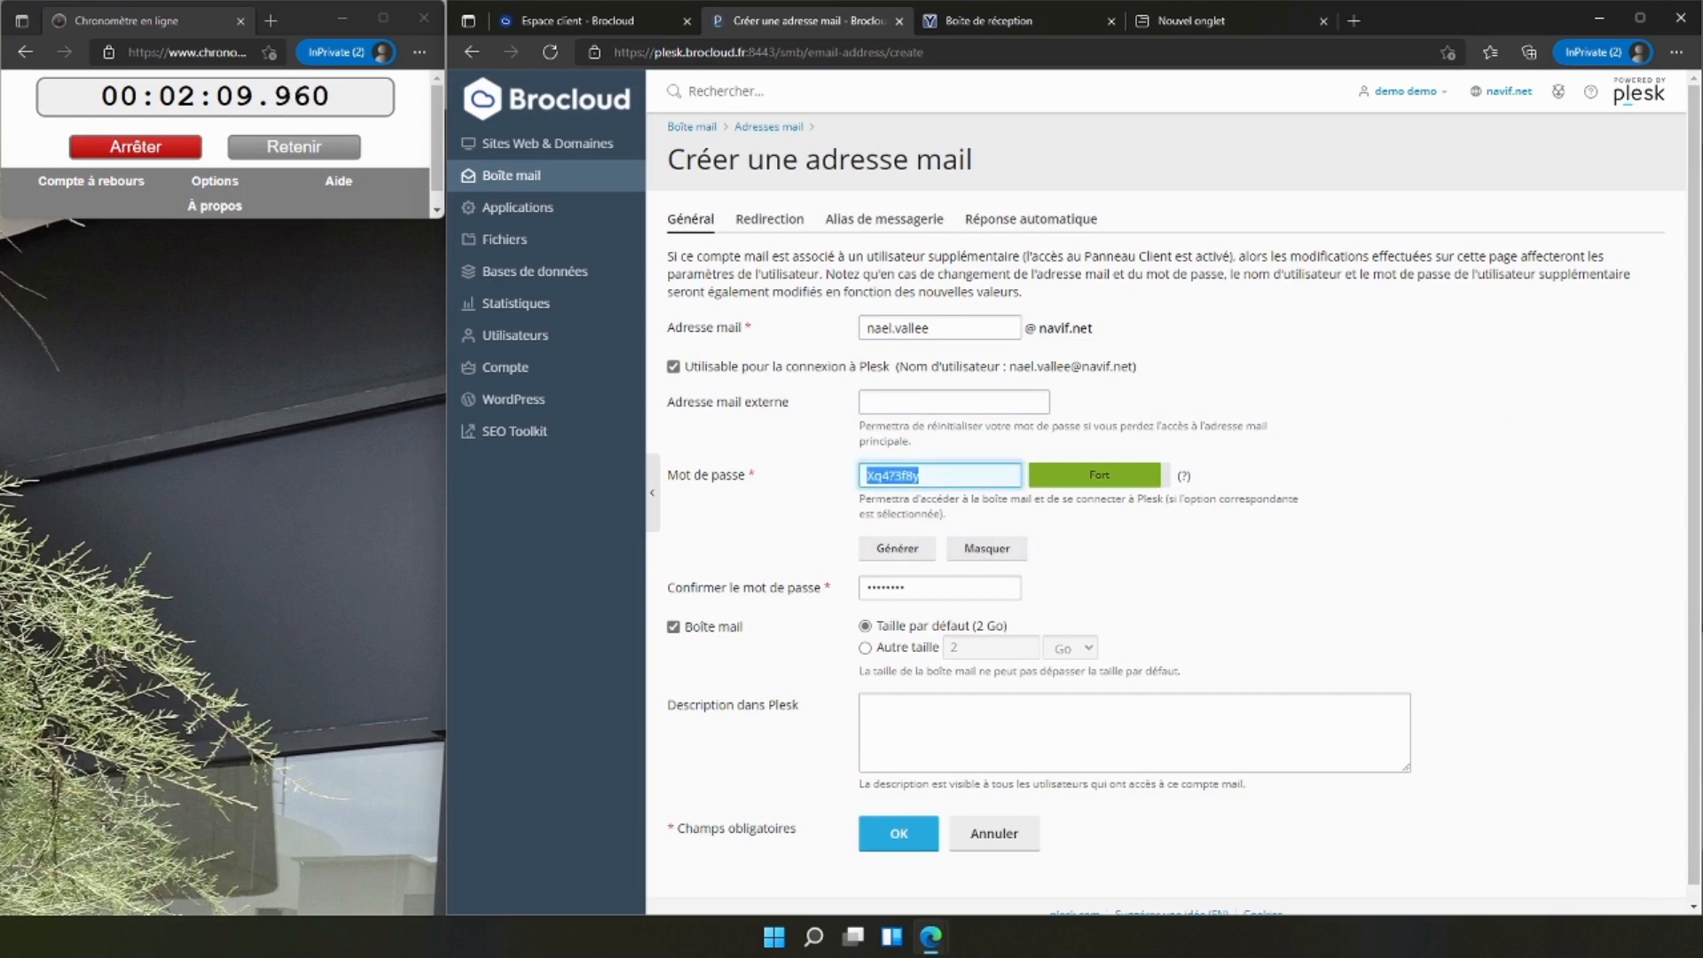
pyautogui.click(882, 841)
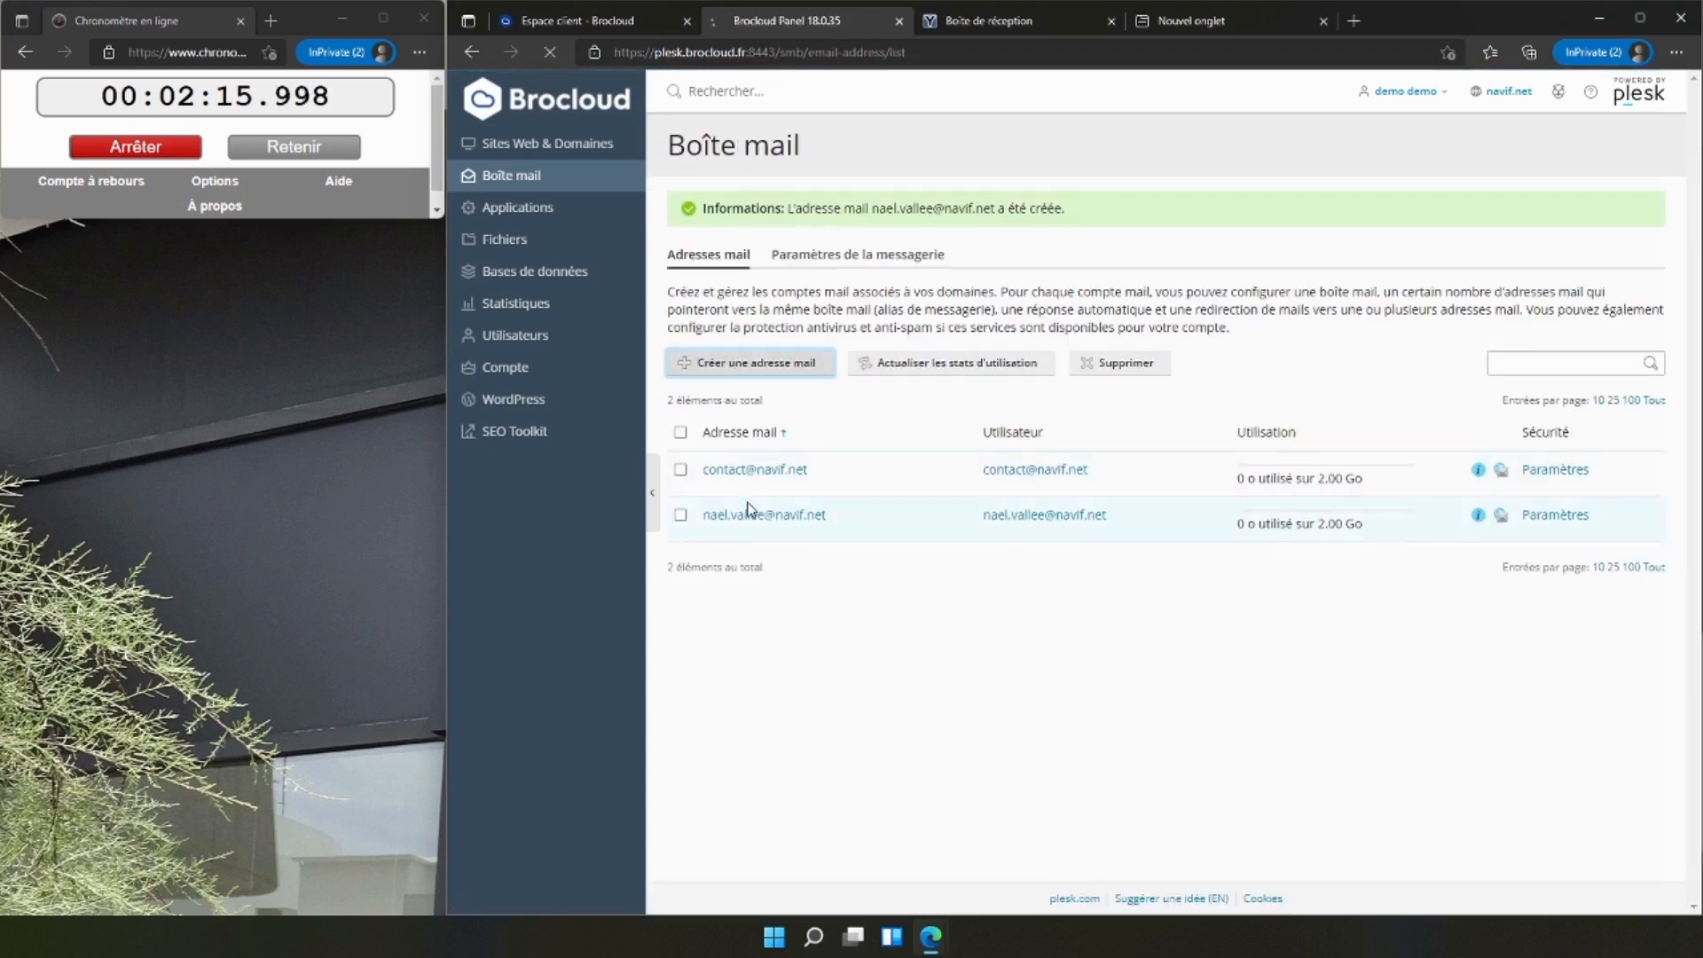
# Create a third navif.net mail address named "technique", filling the password fields with a generated password.
pyautogui.click(750, 362)
pyautogui.click(901, 328)
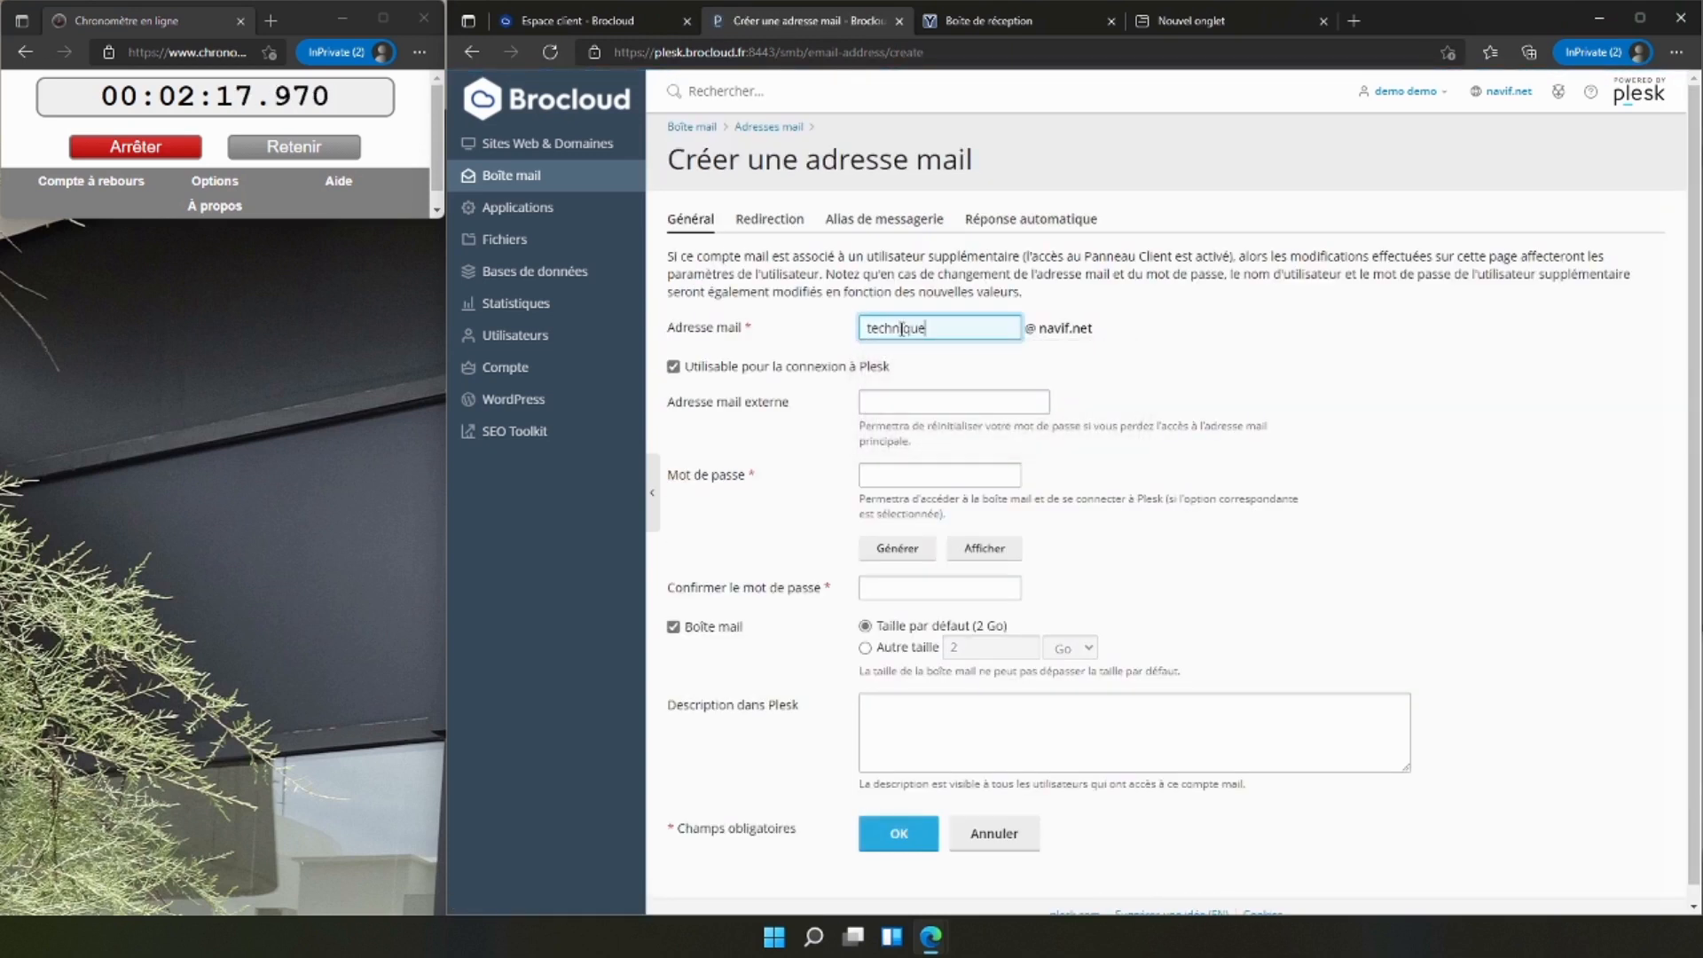
pyautogui.click(897, 549)
pyautogui.click(983, 548)
pyautogui.doubleClick(892, 475)
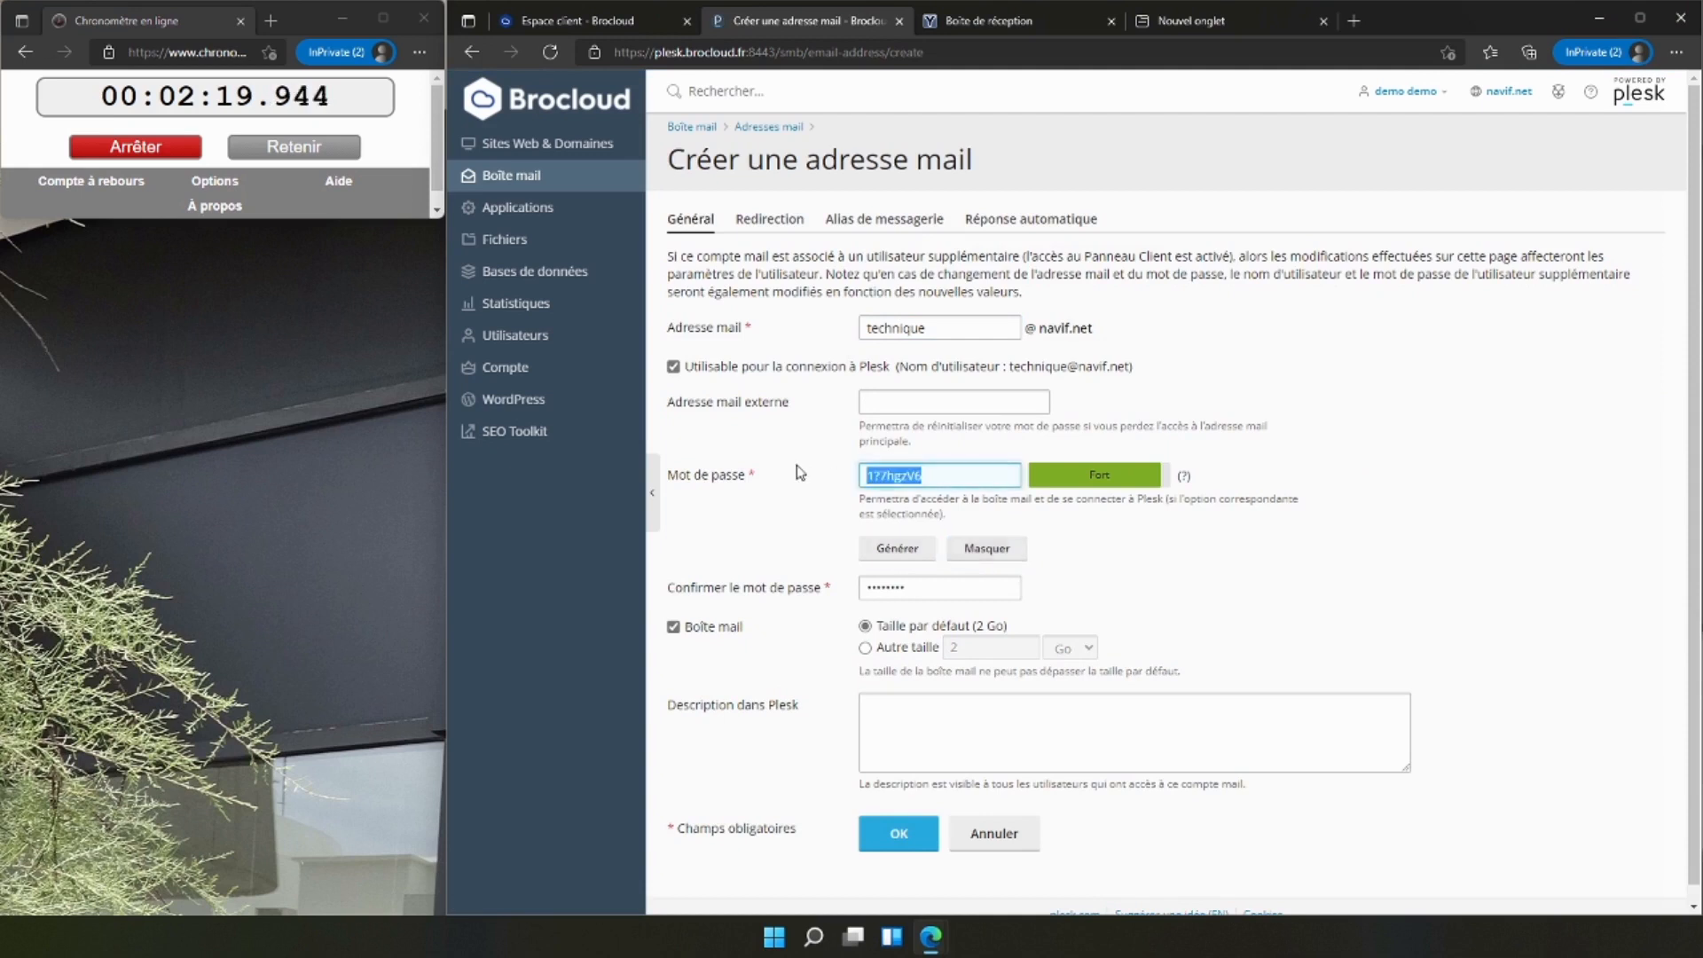
pyautogui.click(896, 838)
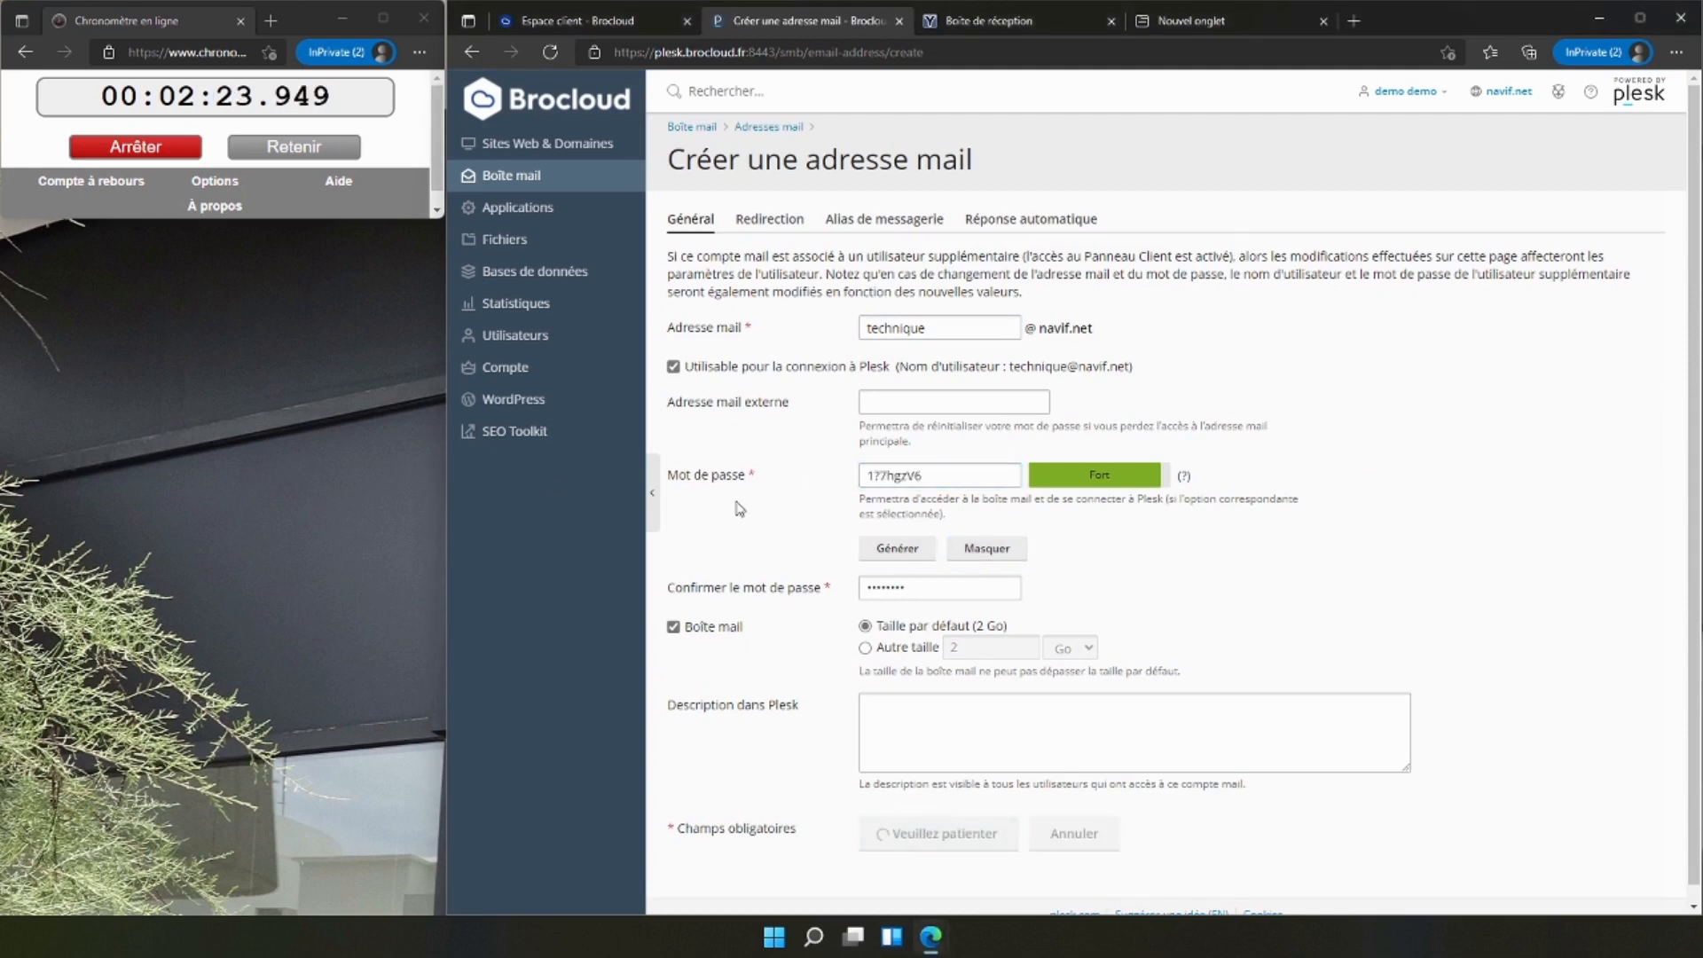
# Open webmail.brocloud.fr in a new browser tab.
pyautogui.click(1353, 21)
pyautogui.write('webmail.brocloud.fr')
pyautogui.press('Return')
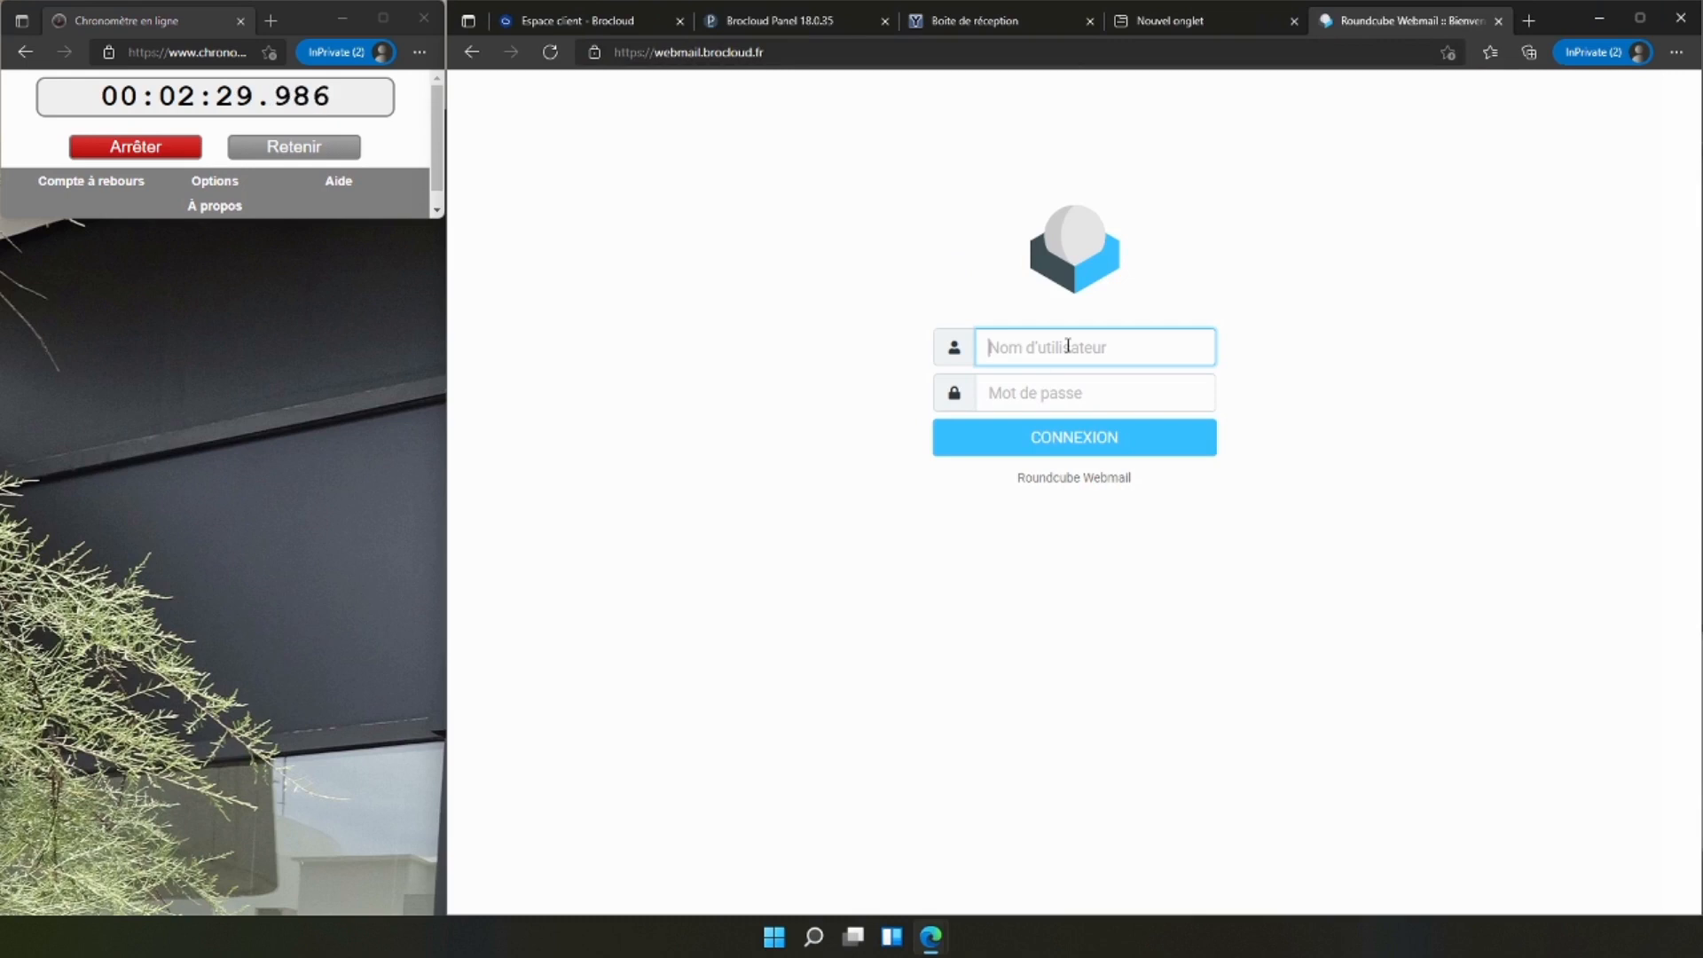
# Log in to Roundcube with the contact mailbox's e-mail address as user name and its password.
pyautogui.click(1063, 356)
pyautogui.press('Tab')
pyautogui.write('*********')
pyautogui.click(1026, 443)
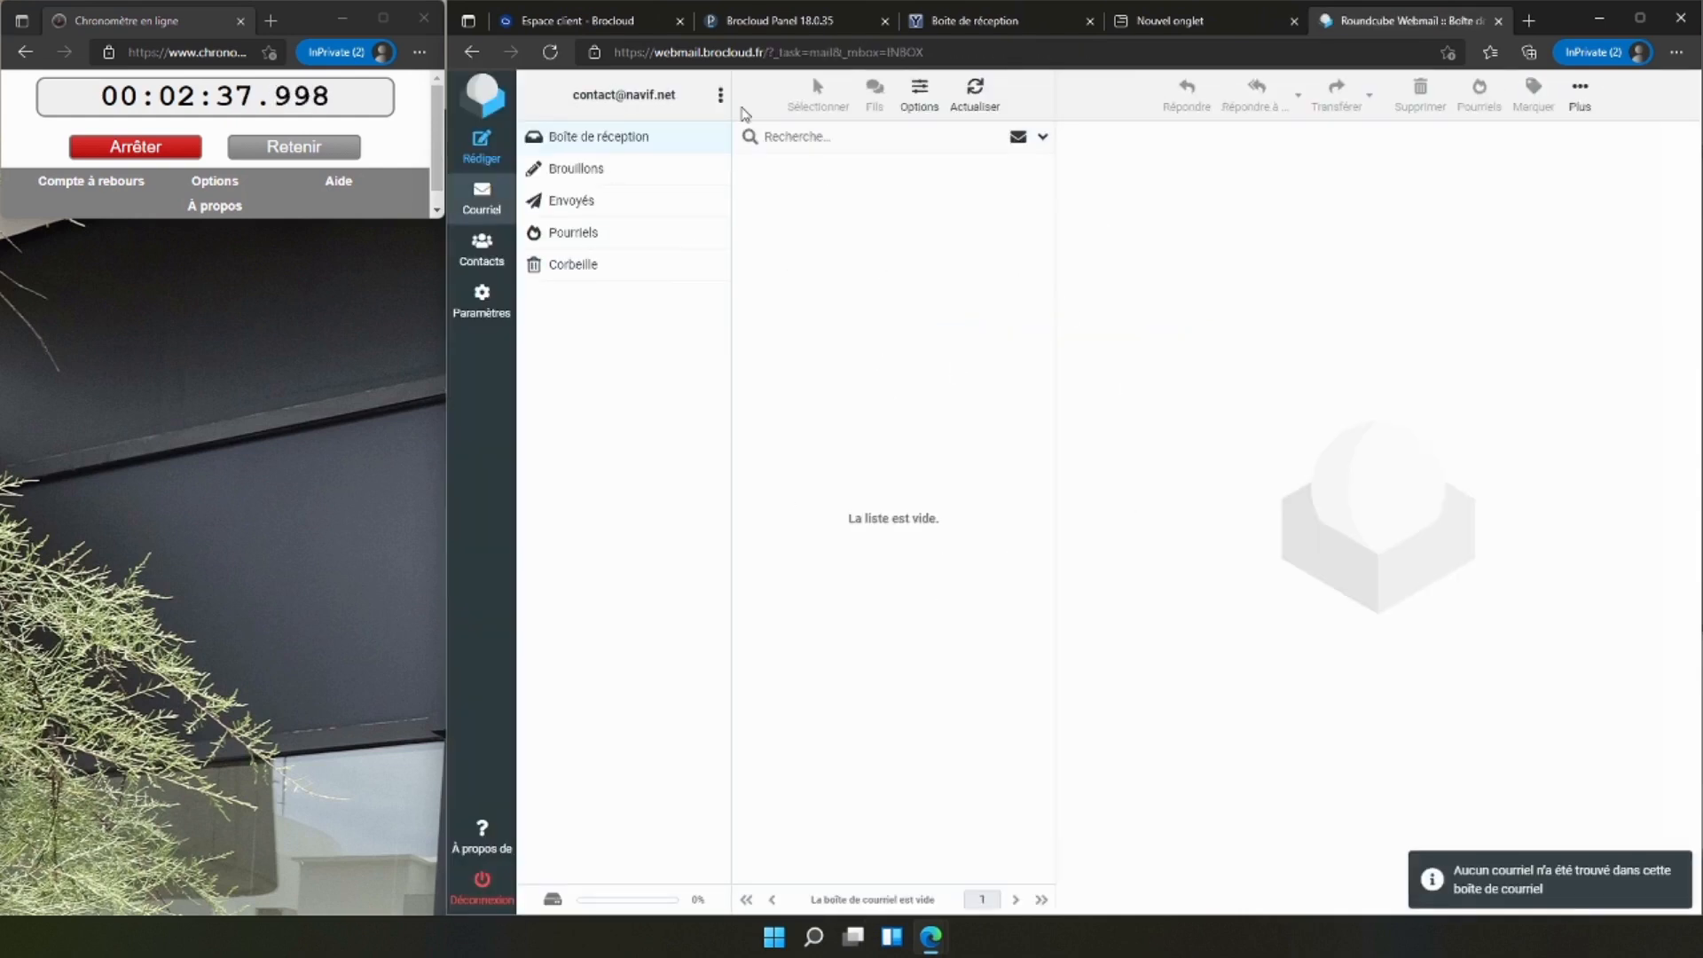
# Start a new message in Roundcube and copy the YOPmail inbox's address into it as recipient.
pyautogui.click(482, 146)
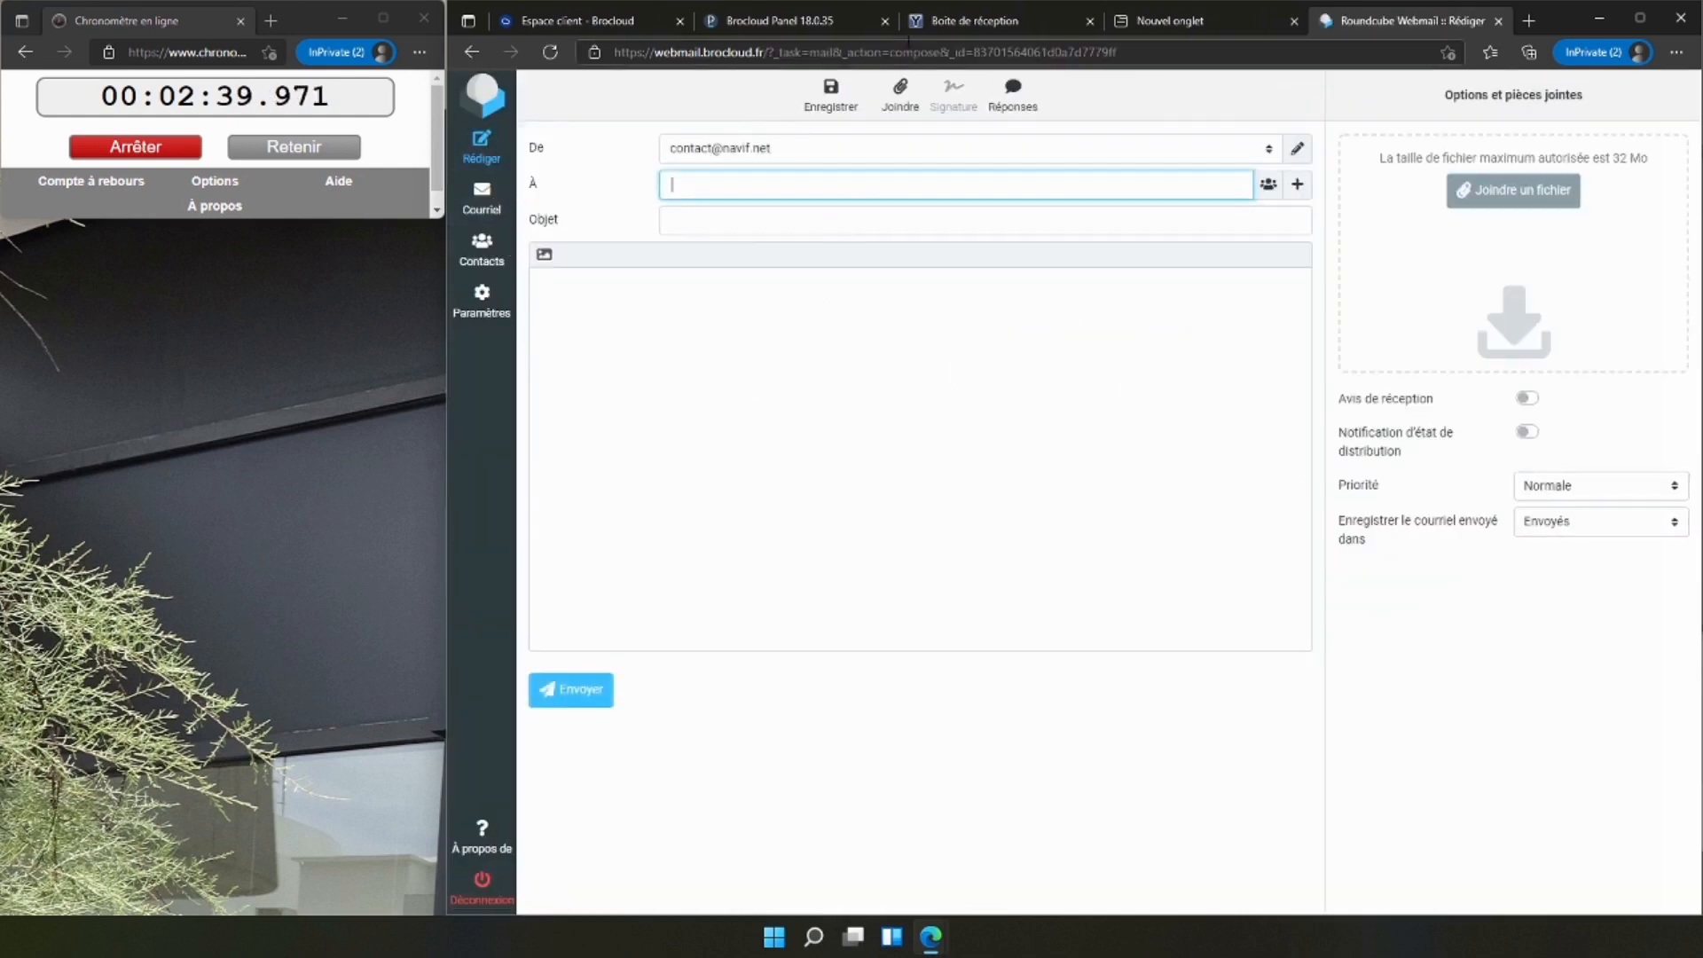
pyautogui.click(898, 26)
pyautogui.moveTo(645, 128); pyautogui.dragTo(997, 129)
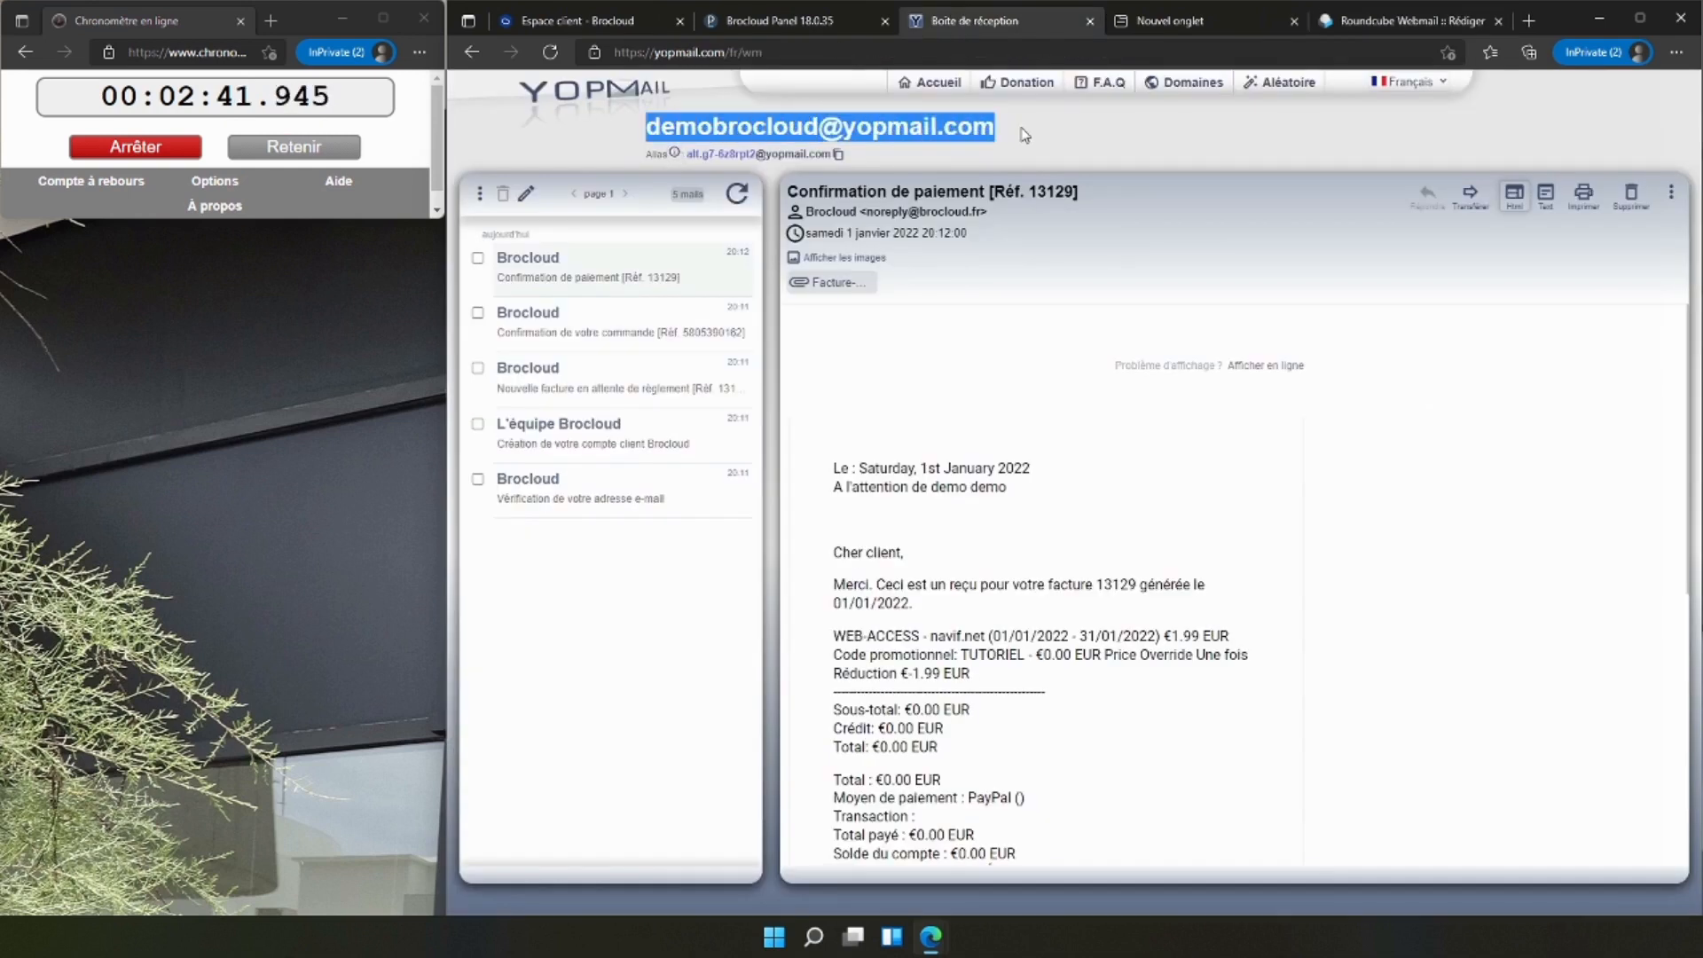
pyautogui.hotkey('ctrl', 'c')
pyautogui.click(1391, 18)
pyautogui.hotkey('ctrl', 'v')
# Write "Test" as the message body and send the e-mail without a subject.
pyautogui.click(703, 335)
pyautogui.write('st')
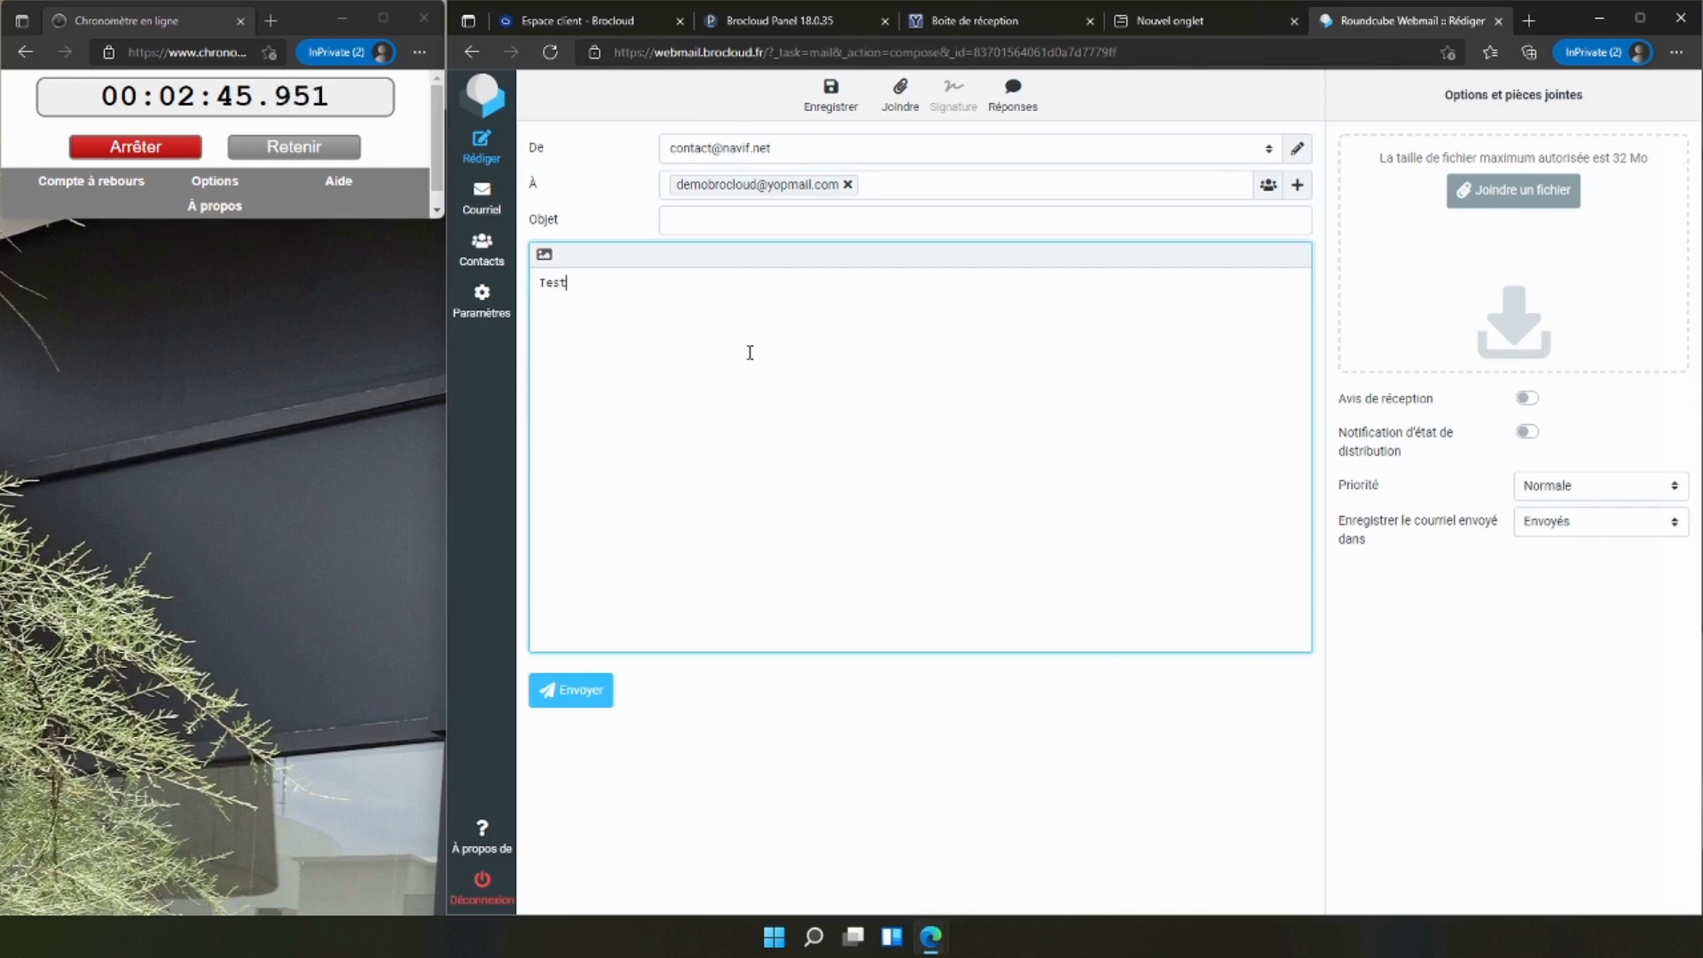
pyautogui.hotkey('ctrl', 'Return')
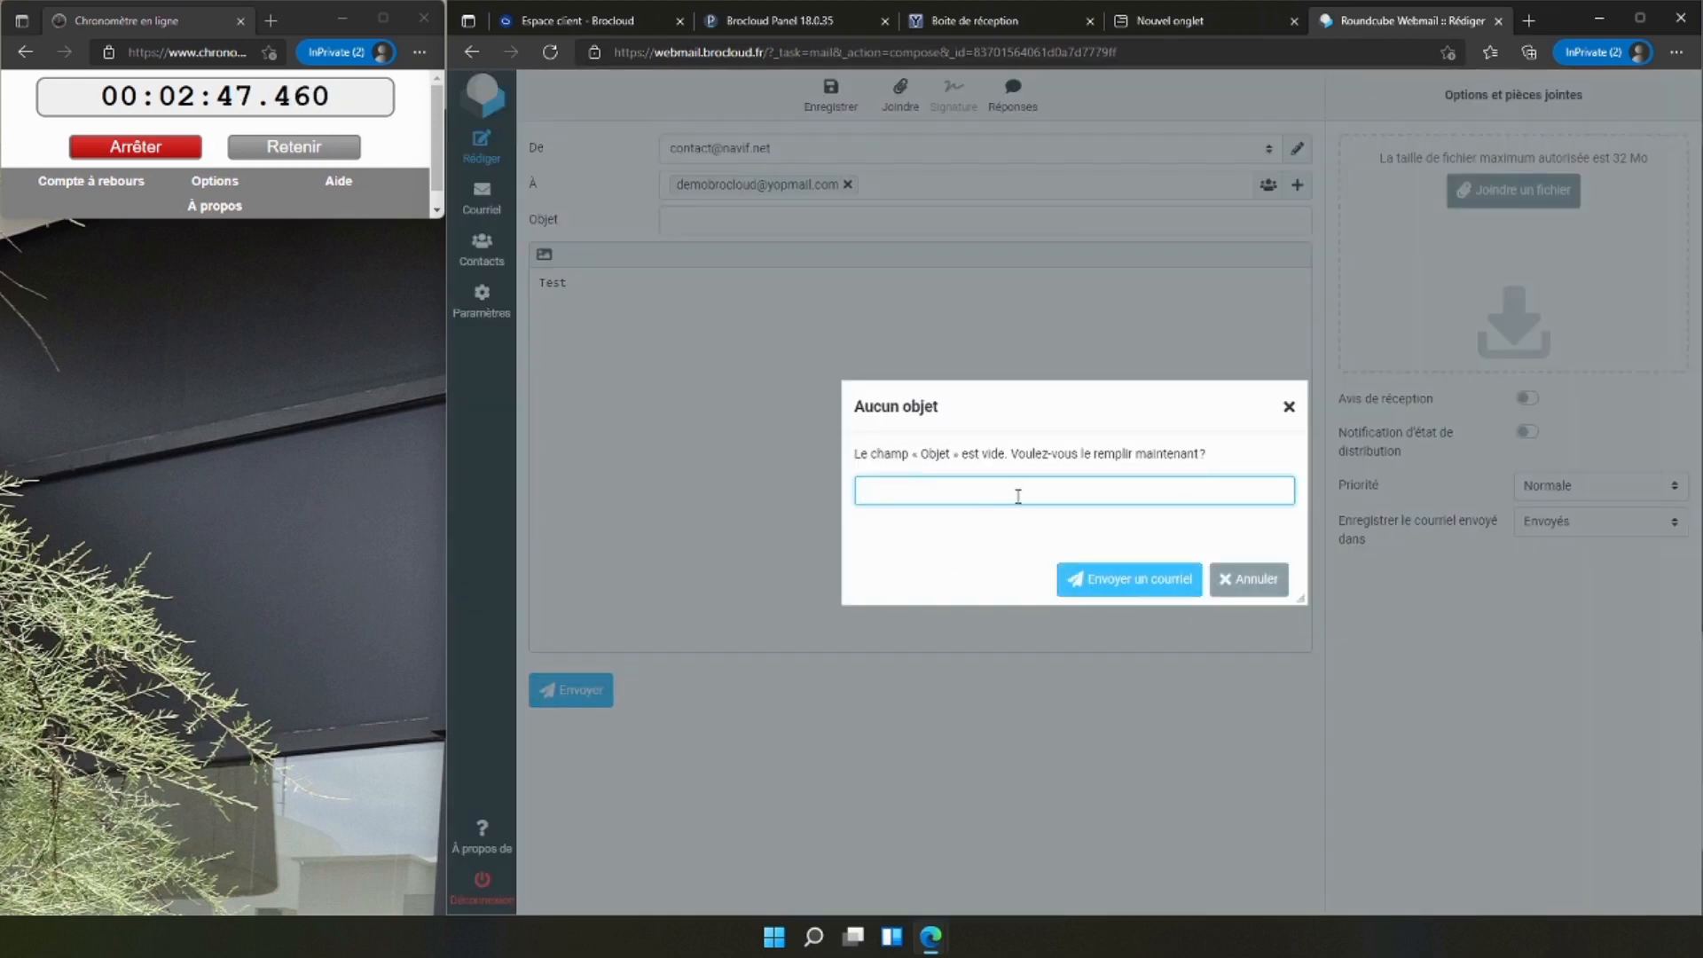
pyautogui.click(1121, 585)
# Refresh the YOPmail inbox to check for the test message and stop the online stopwatch.
pyautogui.click(913, 21)
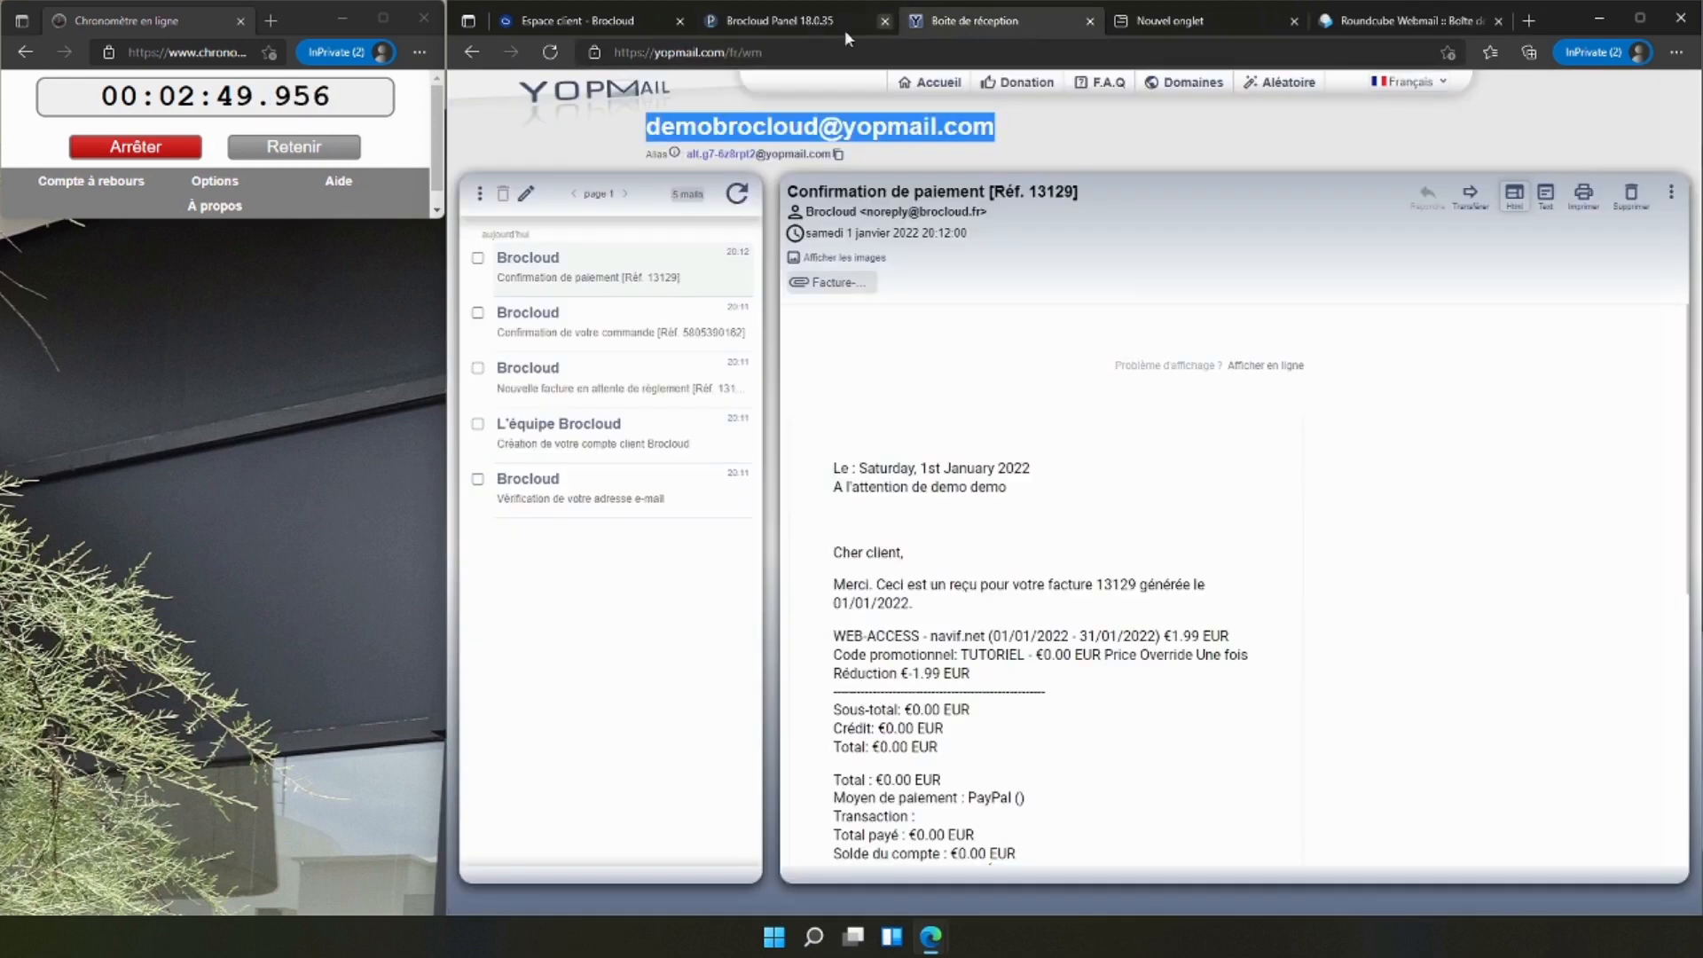
pyautogui.click(736, 193)
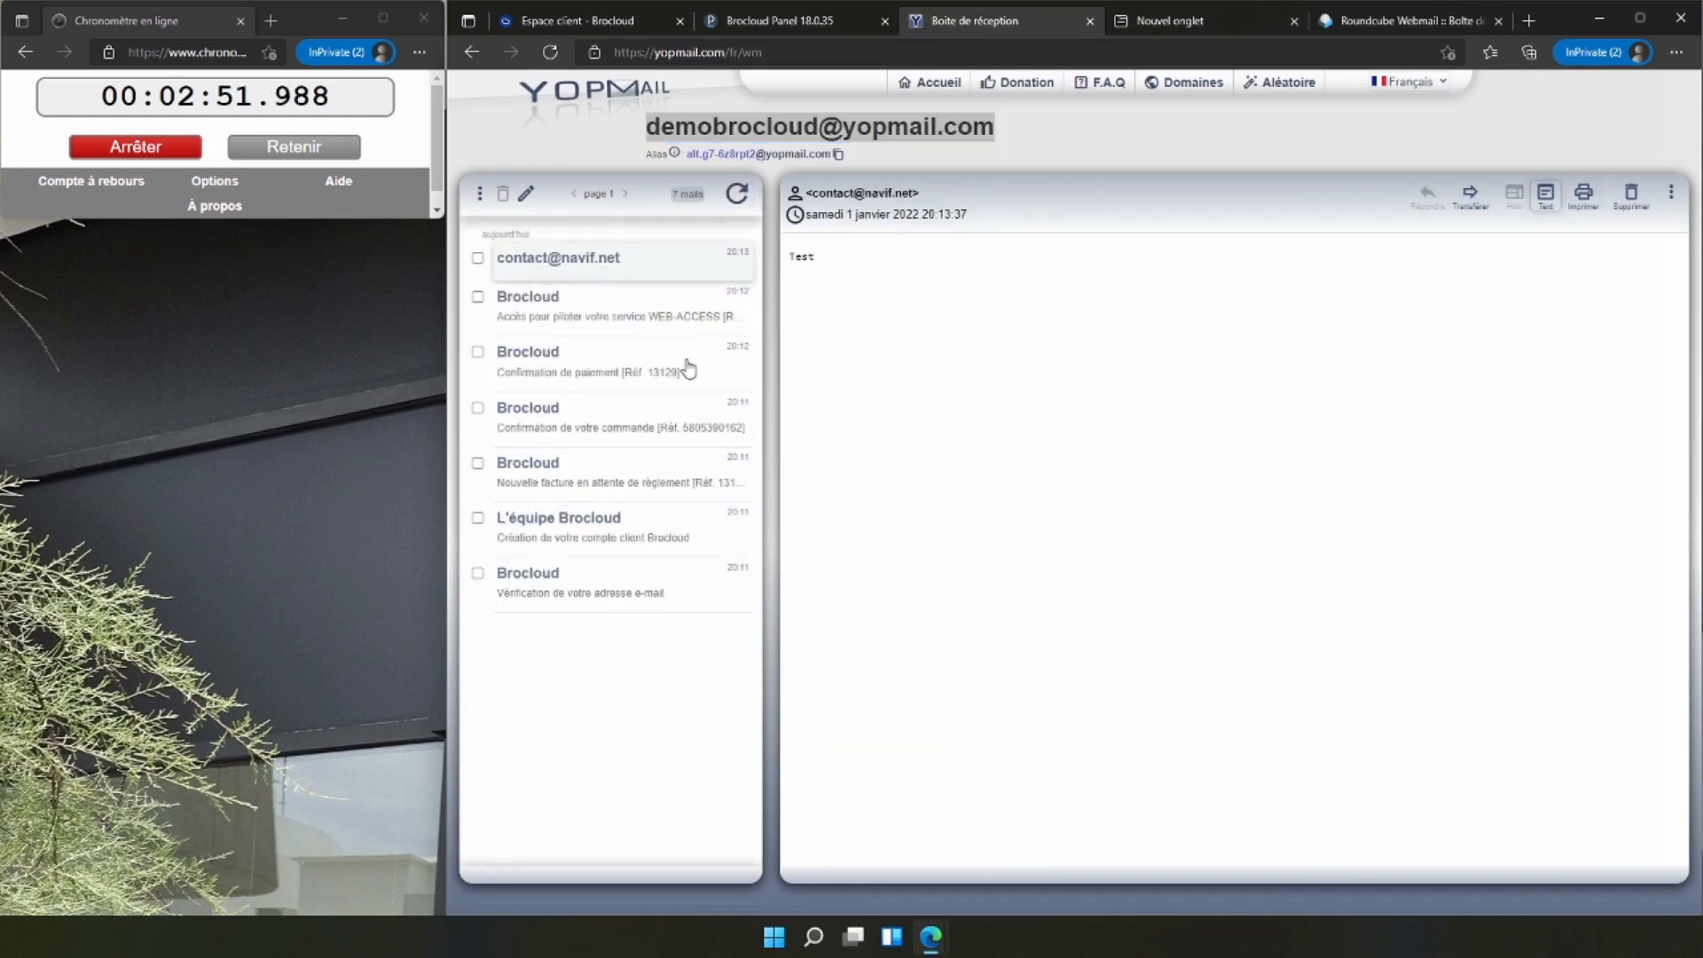
pyautogui.click(142, 148)
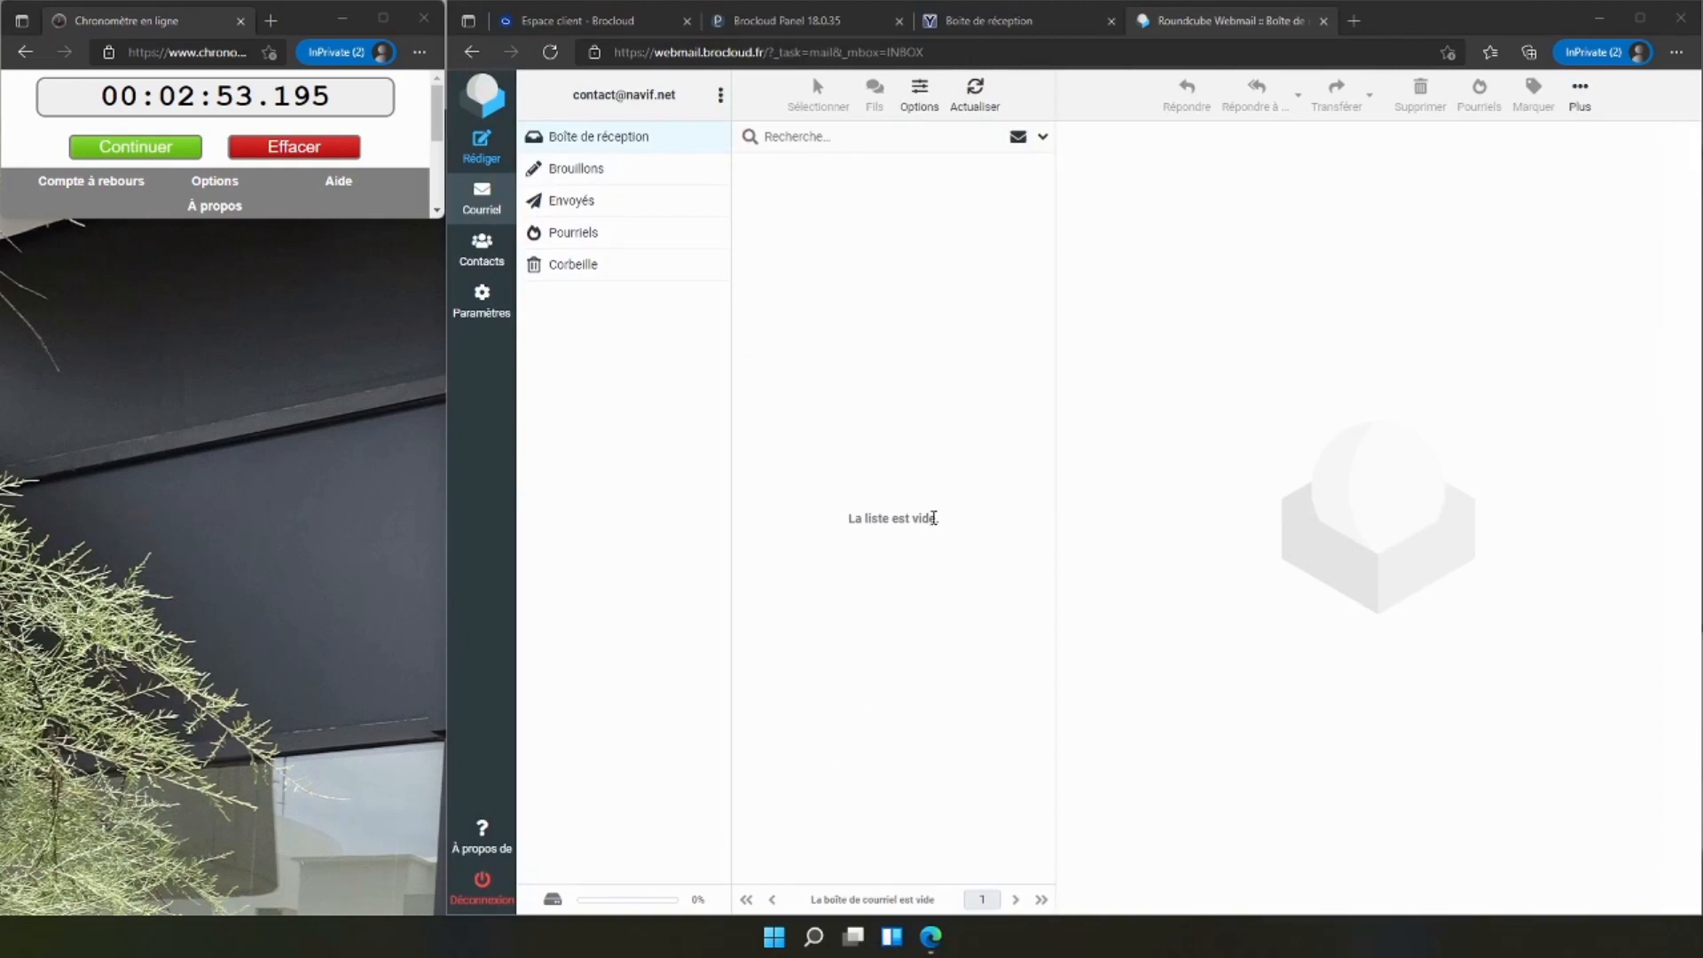
# Switch to LWS Panel and open the DNS servers page of navif.net from the domain management section.
pyautogui.click(751, 25)
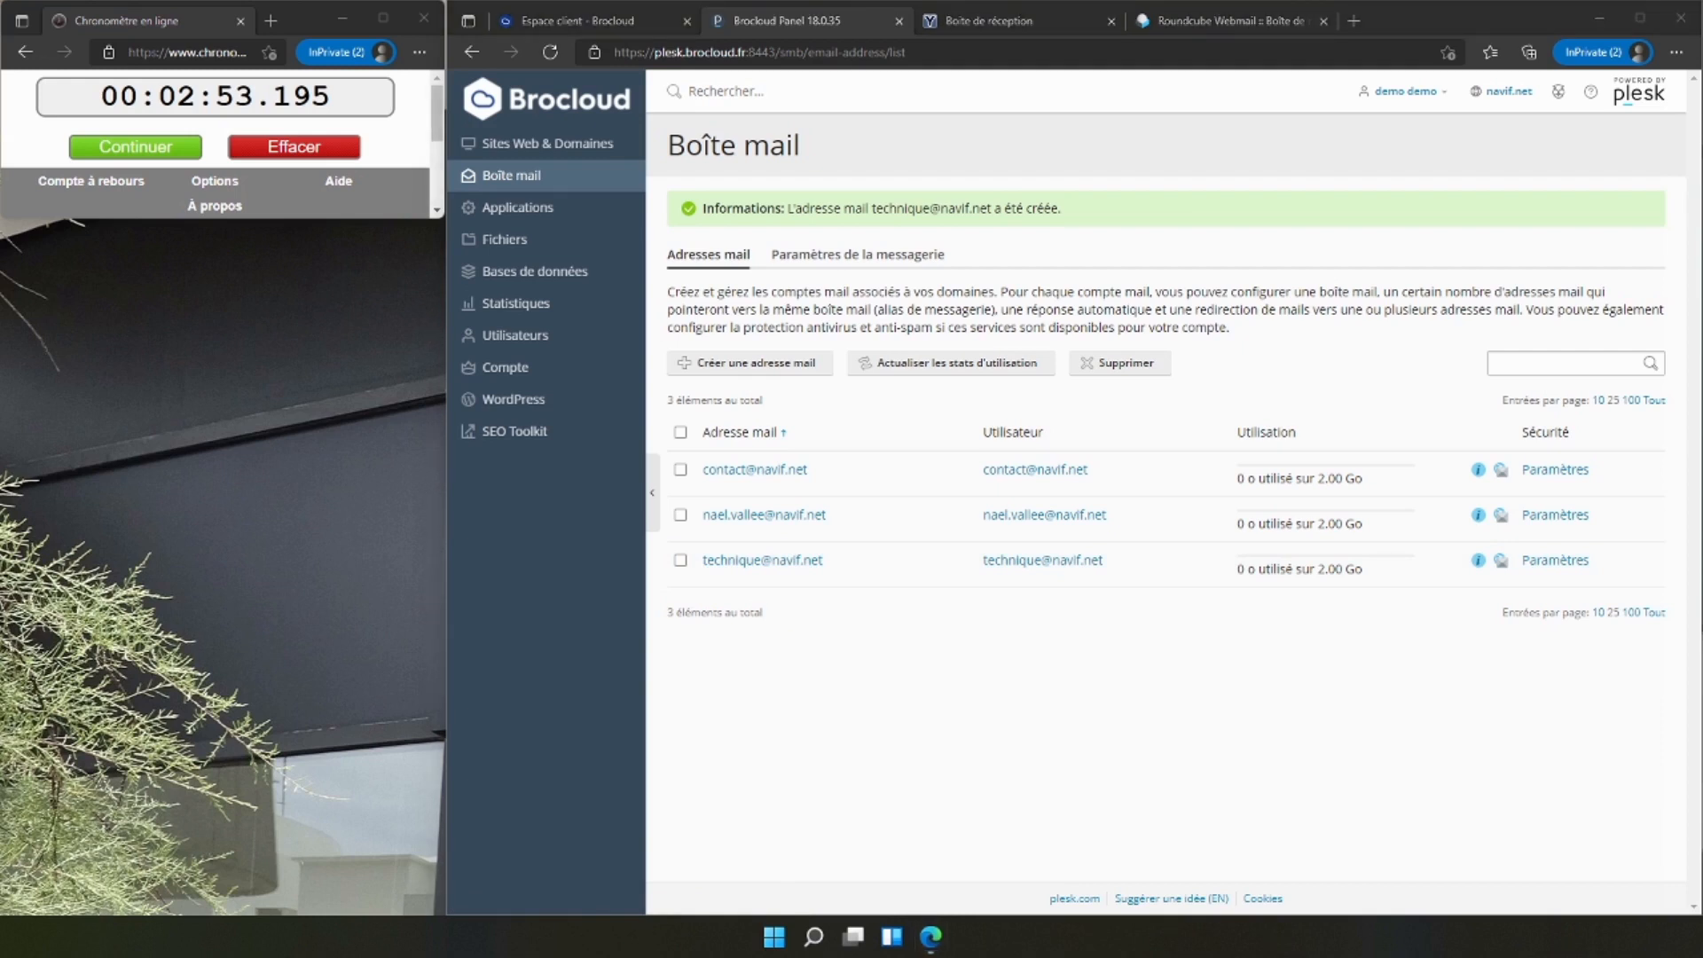
pyautogui.moveTo(355, 957); pyautogui.dragTo(896, 4)
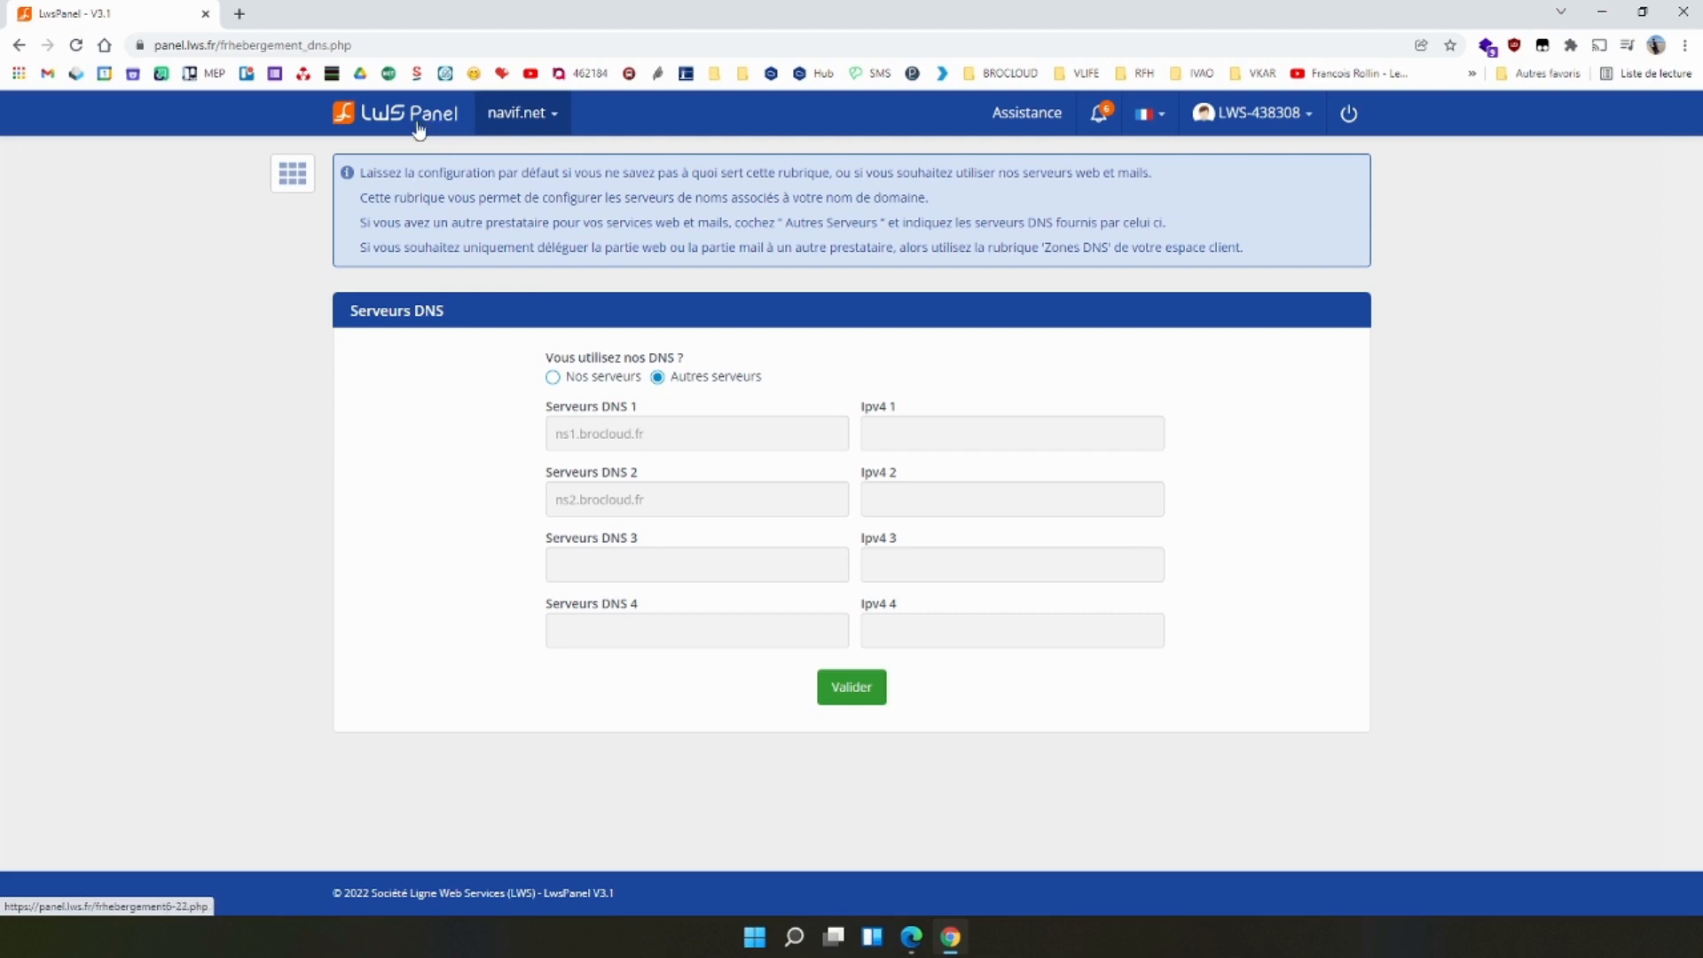
pyautogui.click(19, 44)
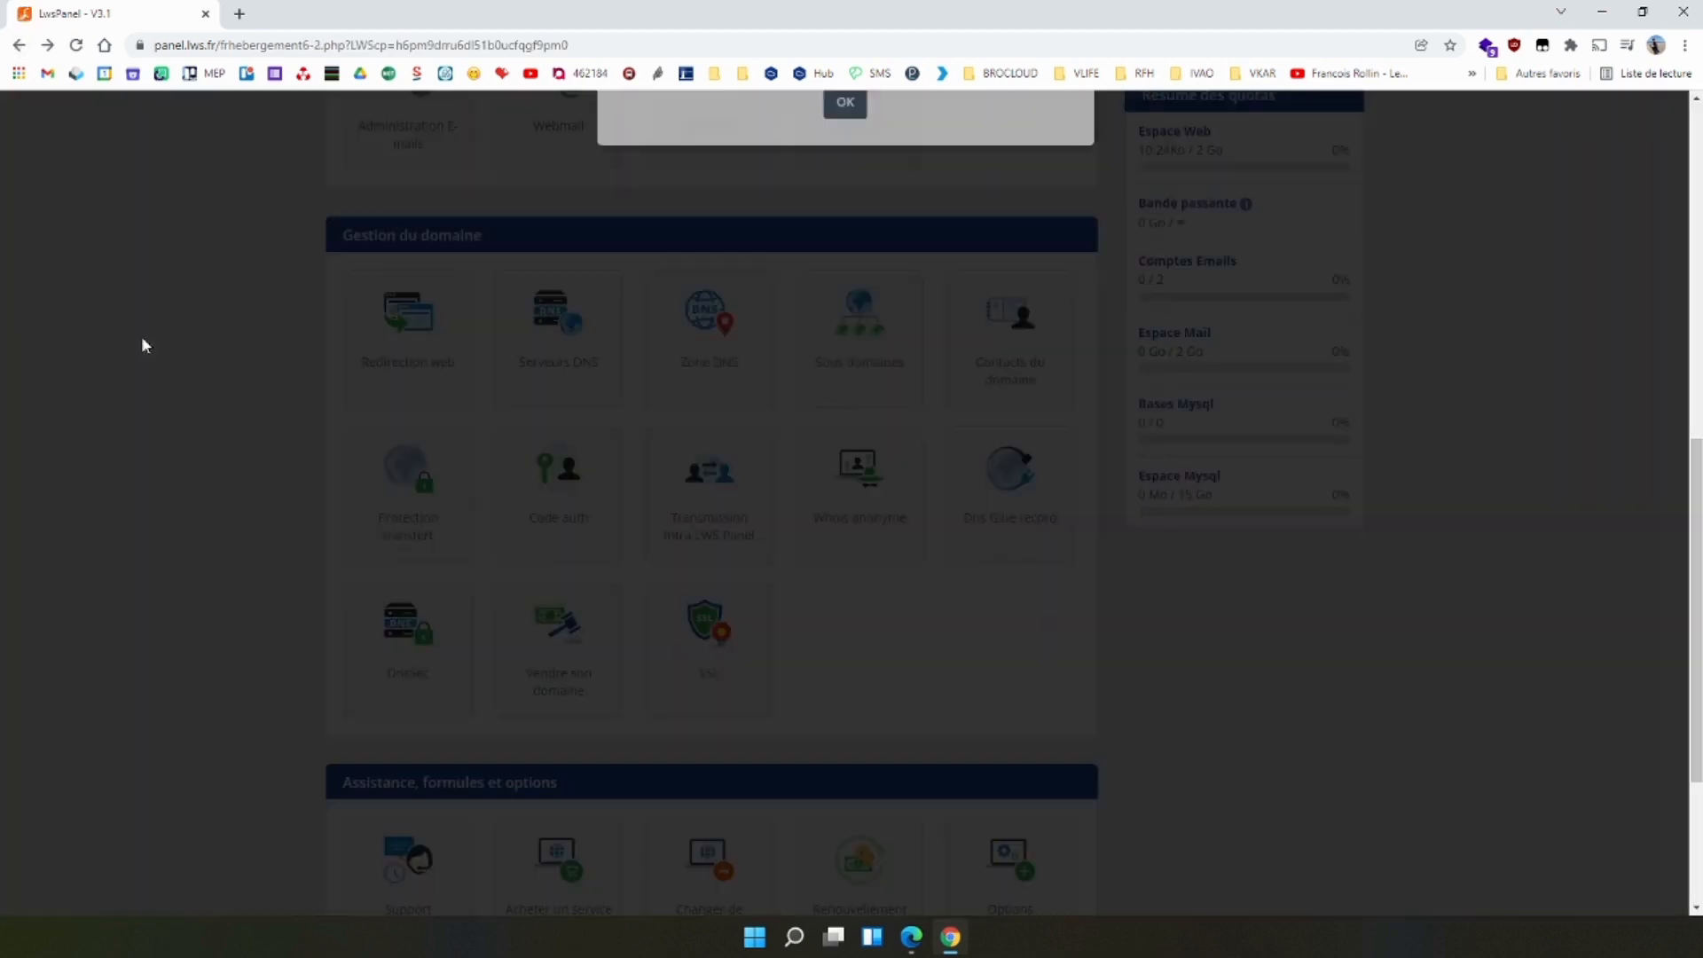
pyautogui.click(844, 493)
pyautogui.scroll(5, 323, 482)
pyautogui.scroll(-3, 558, 484)
pyautogui.click(551, 500)
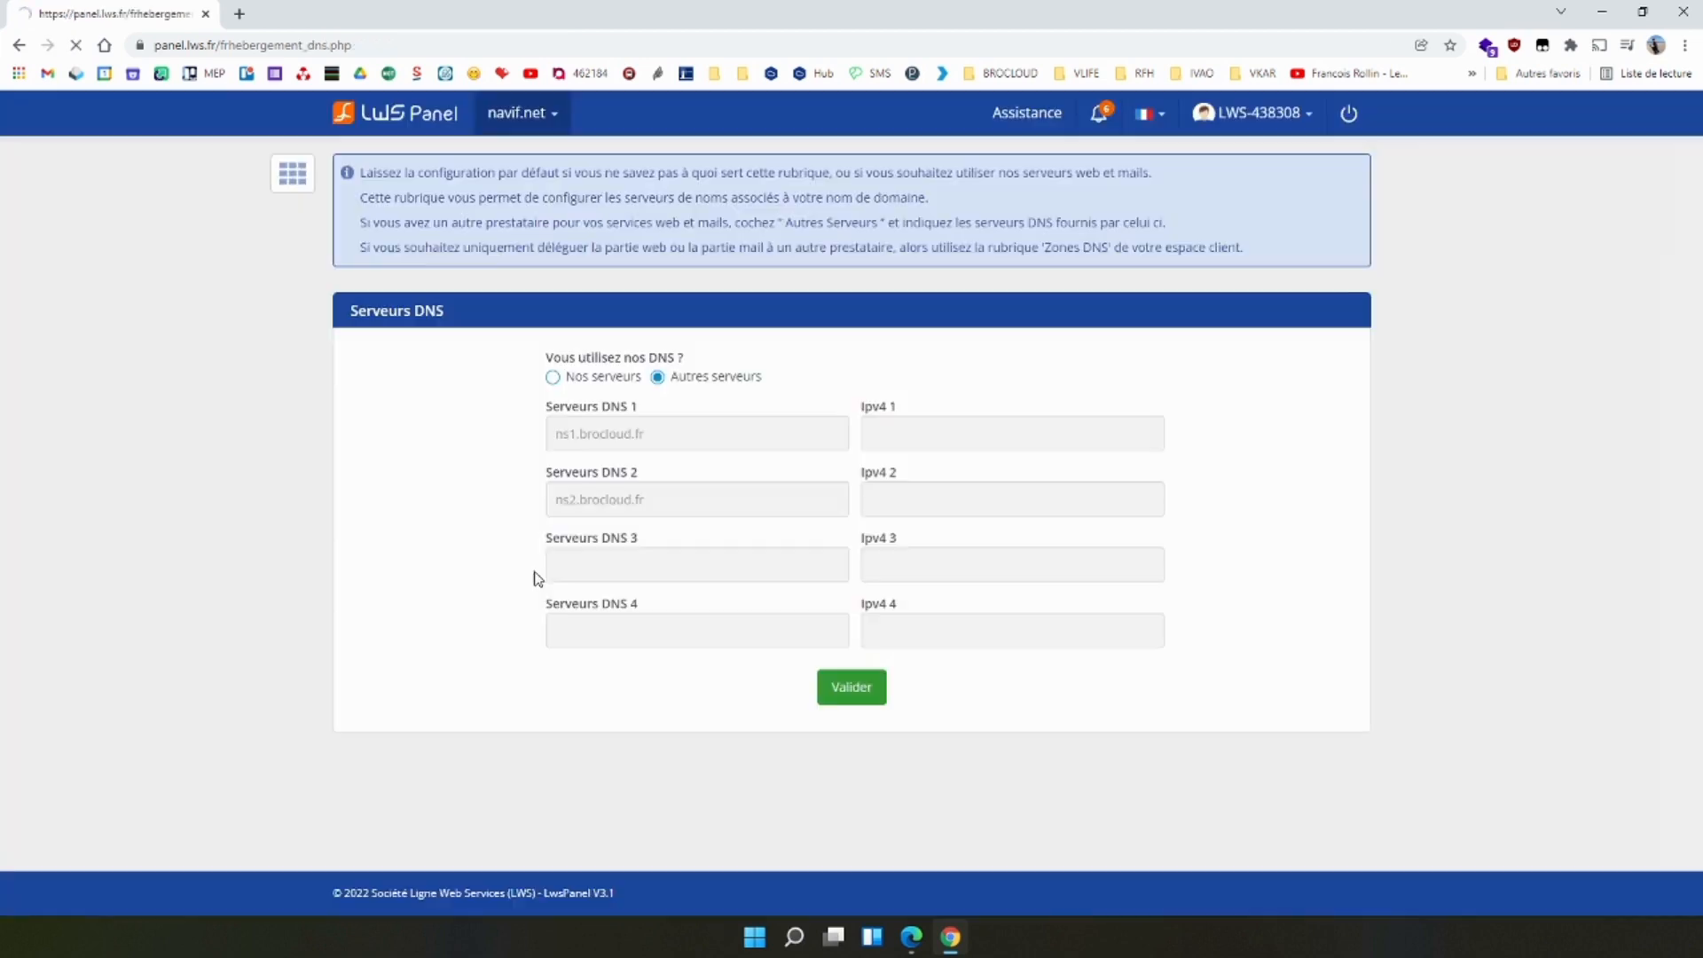
# Choose "Autres serveurs" for the domain's DNS and enter ns1.brocloud.fr as DNS server 1.
pyautogui.click(610, 378)
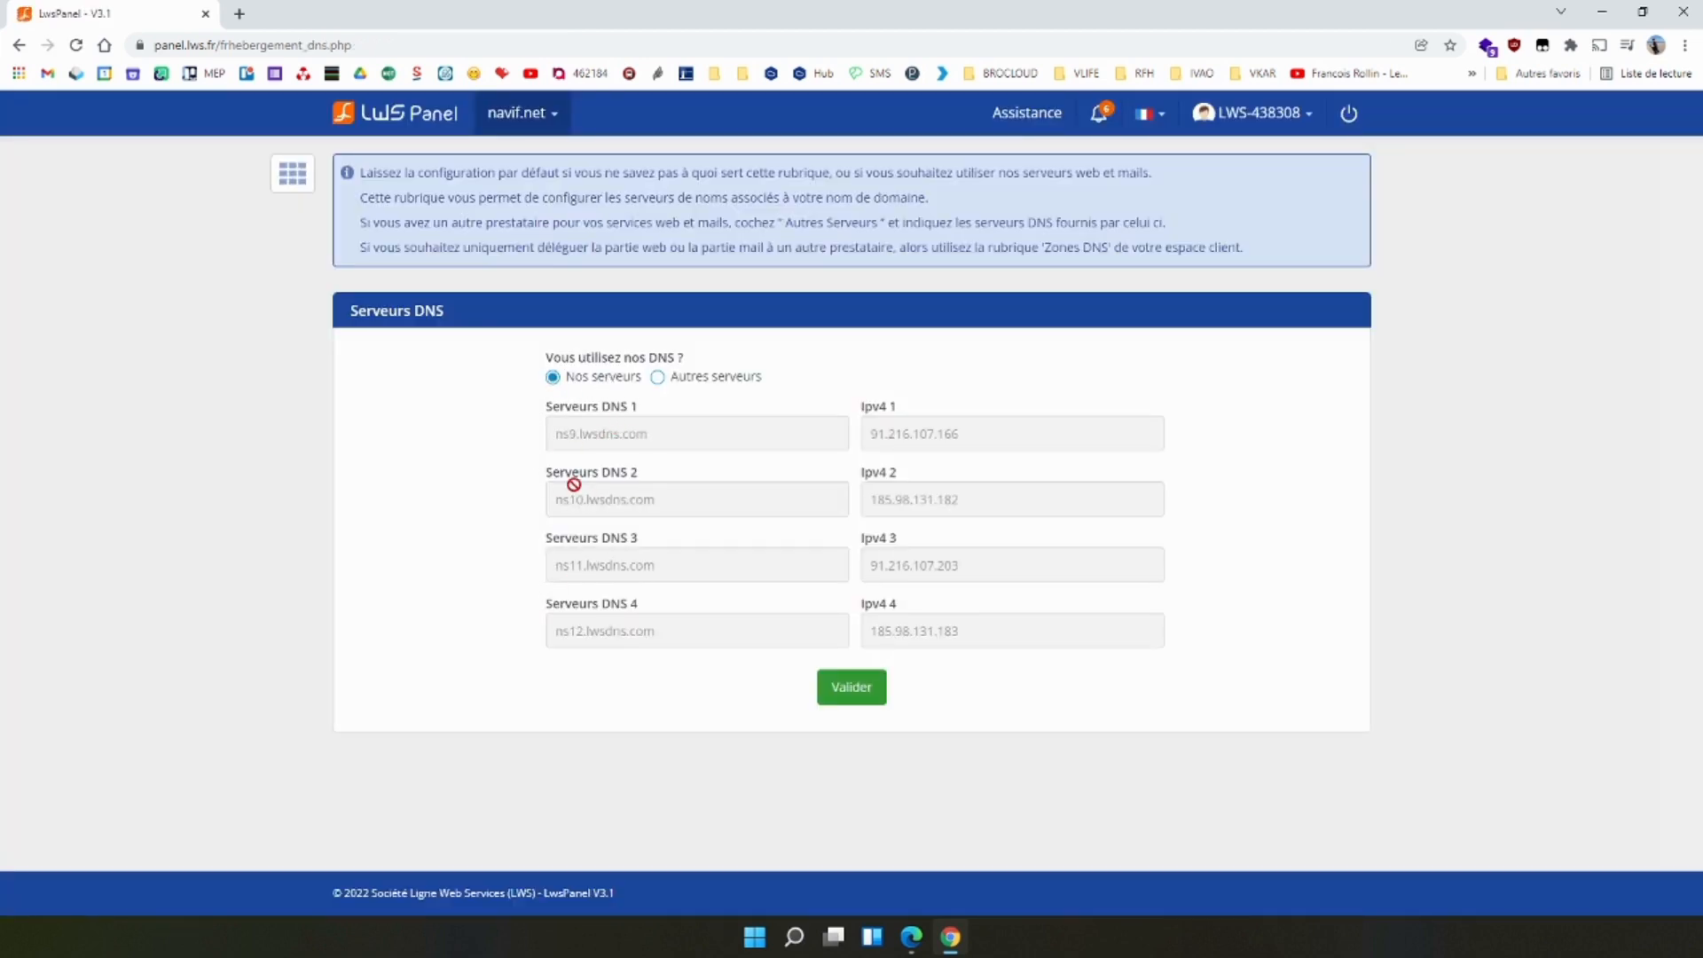
pyautogui.click(657, 377)
pyautogui.write('n')
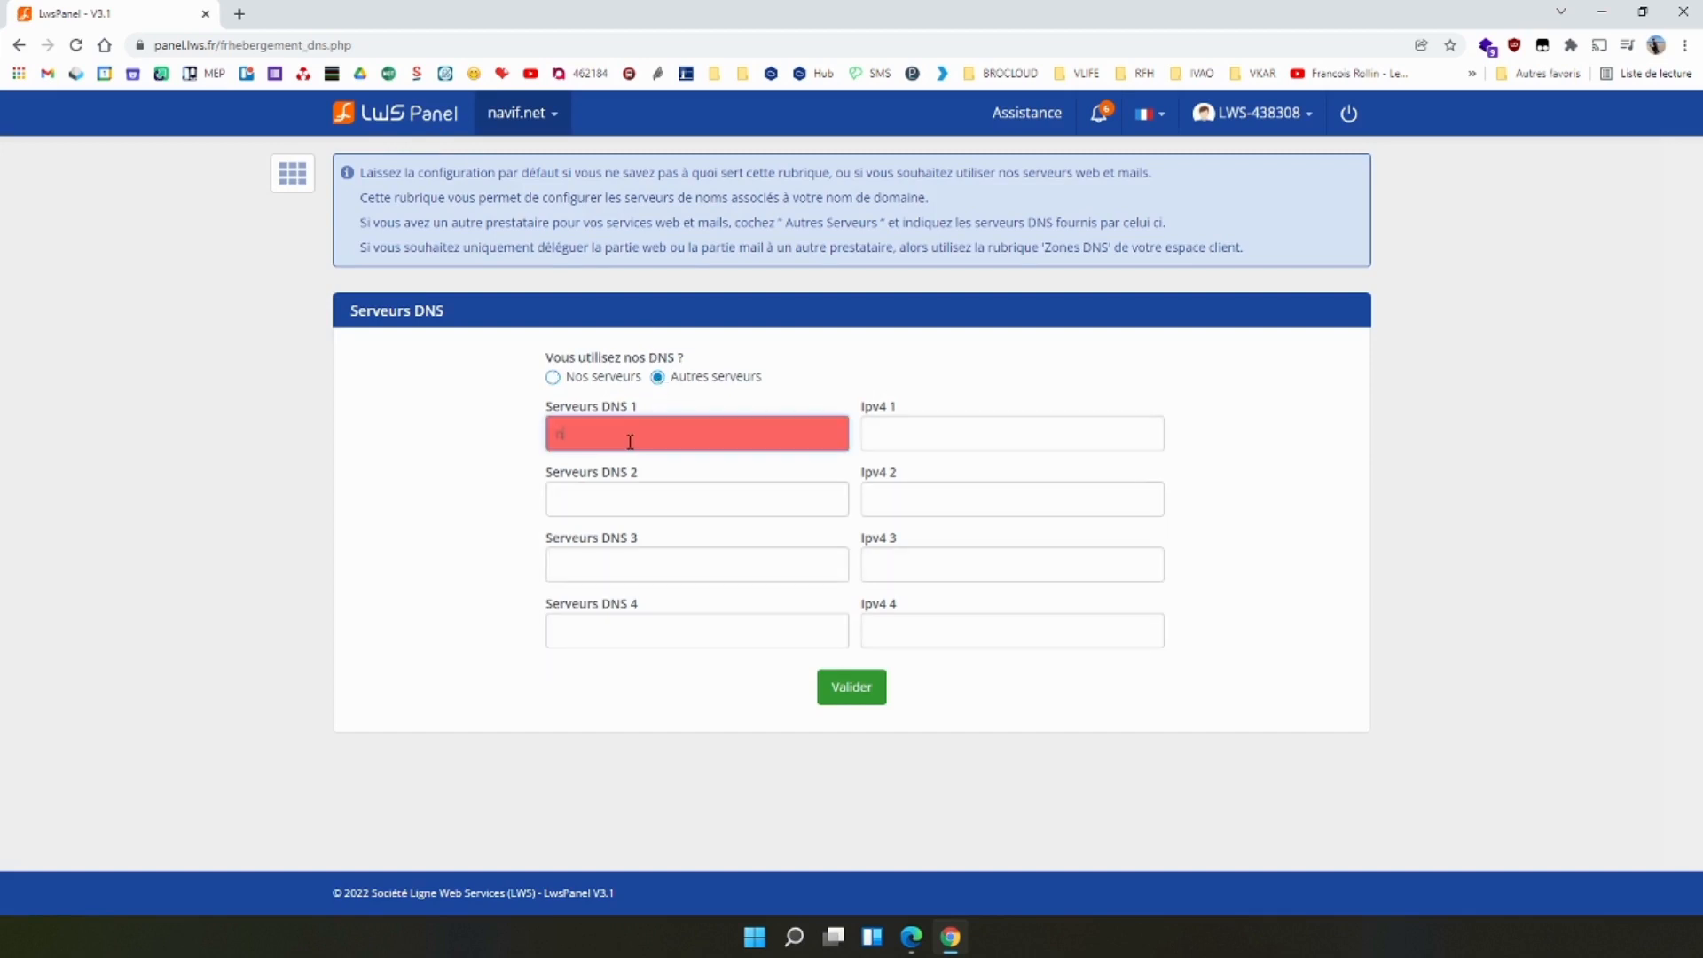
pyautogui.write('s1.brocloud.fr')
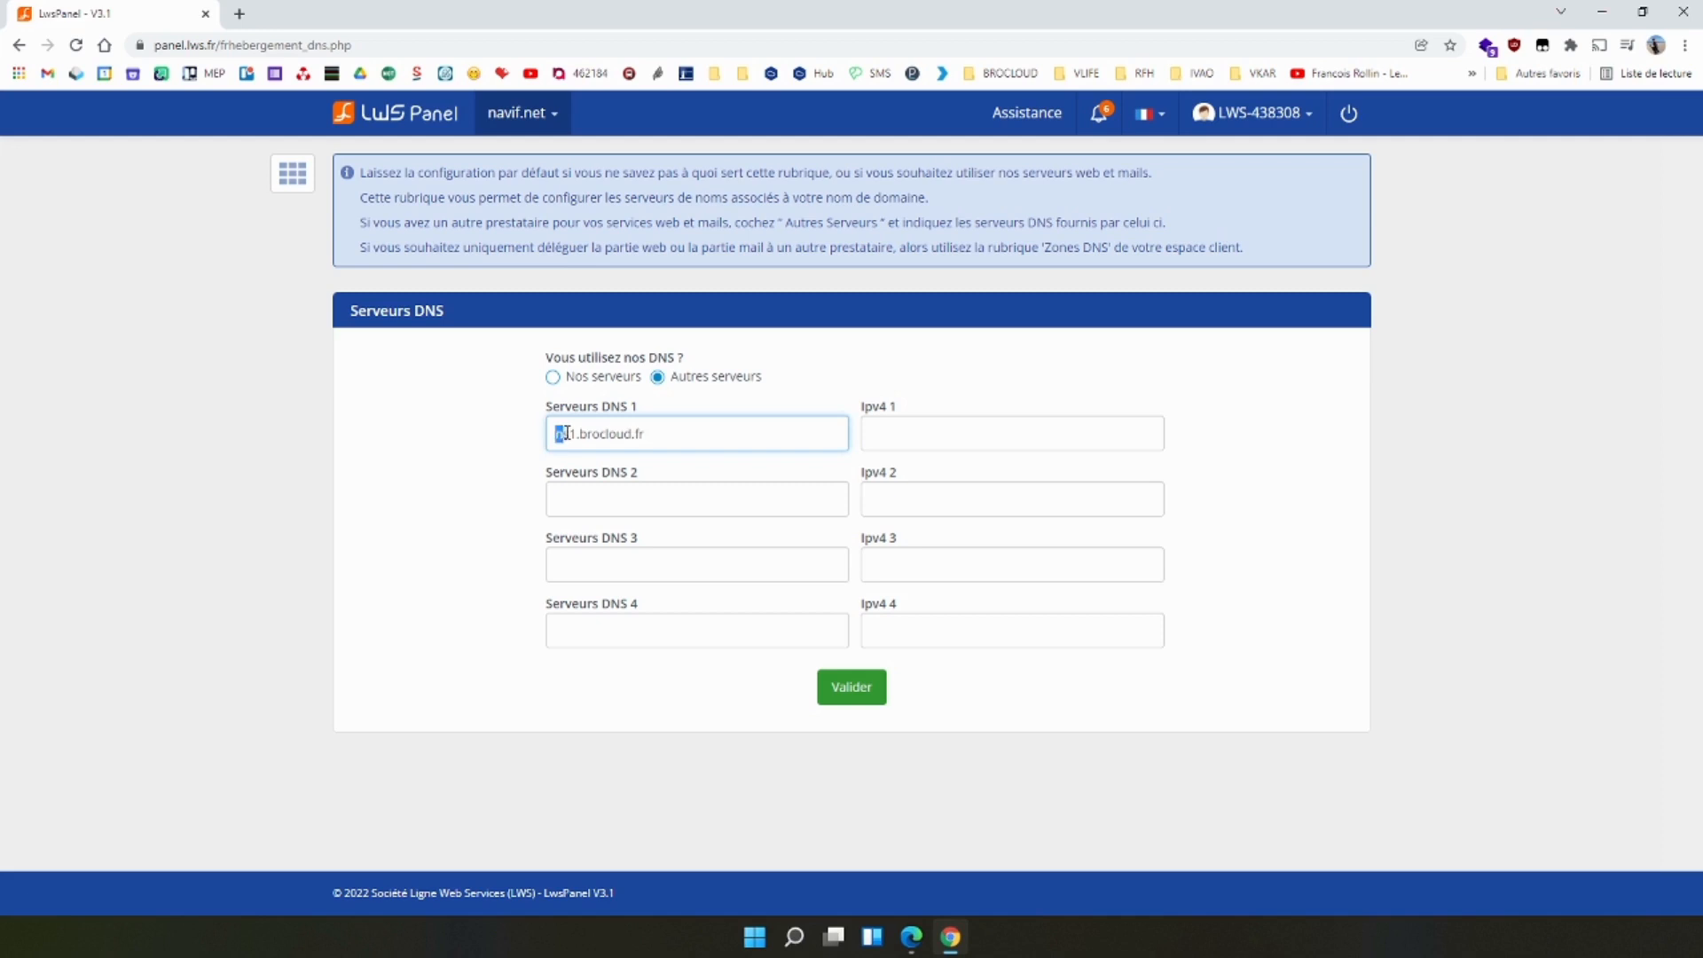
# Copy the first server name into DNS server 2 and change it to ns2.brocloud.fr.
pyautogui.moveTo(568, 433); pyautogui.dragTo(631, 479)
pyautogui.hotkey('ctrl', 'c')
pyautogui.click(635, 494)
pyautogui.hotkey('ctrl', 'v')
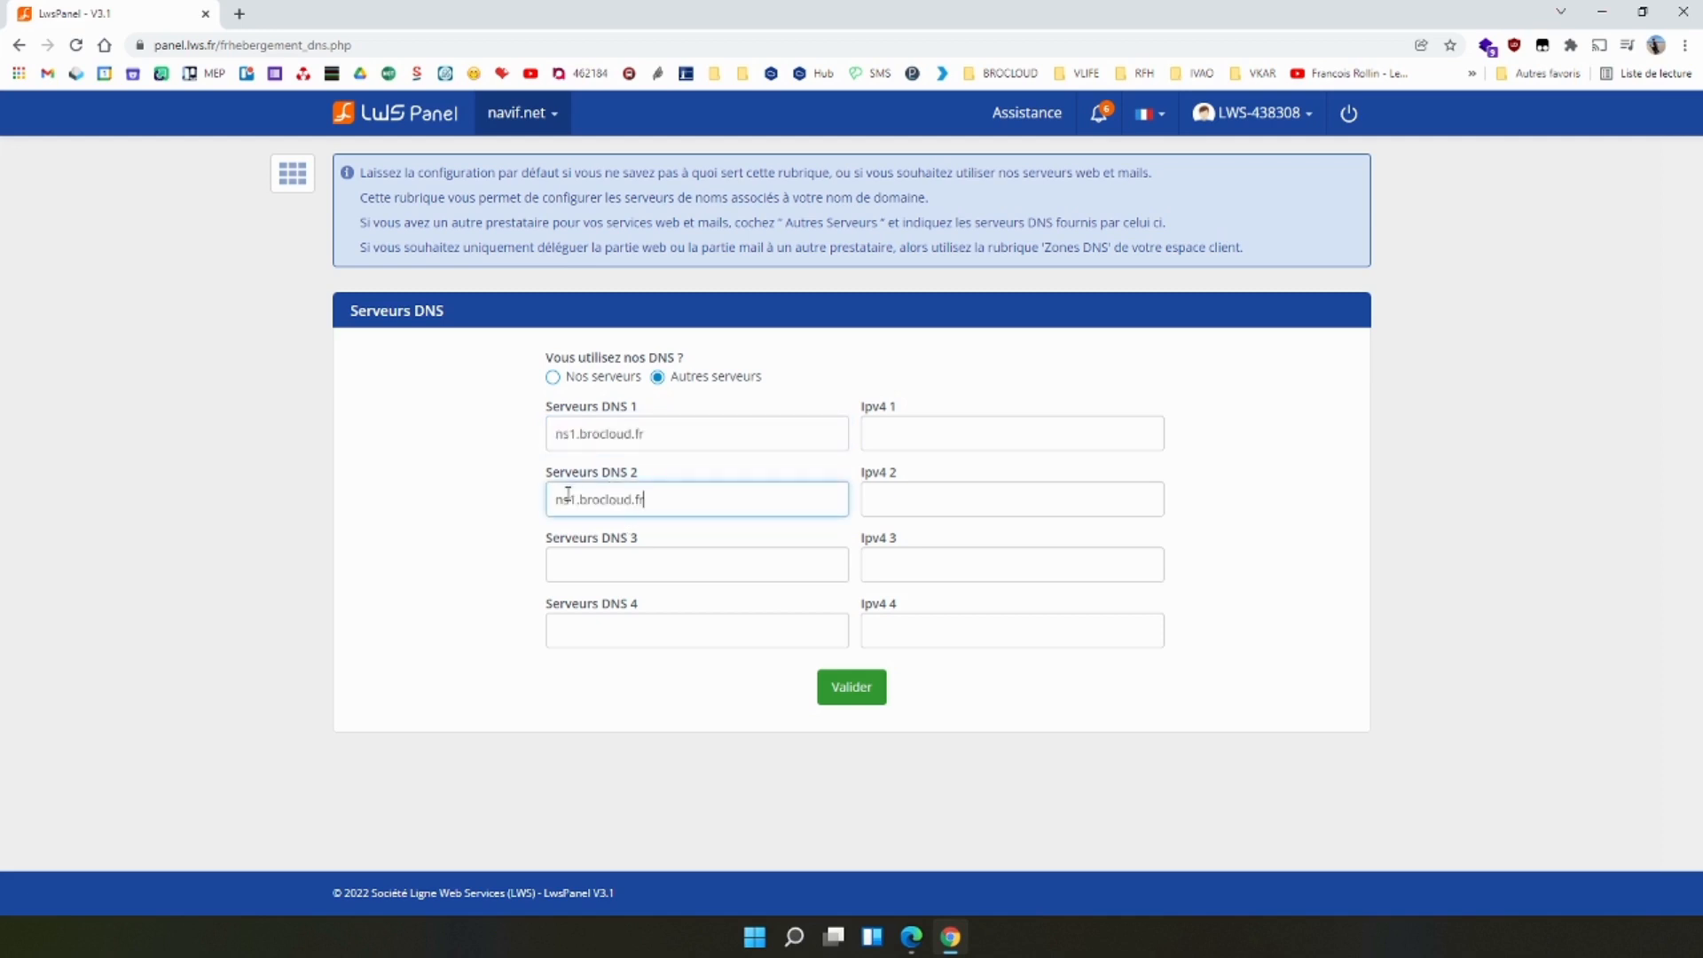
pyautogui.press('Delete')
pyautogui.write('2')
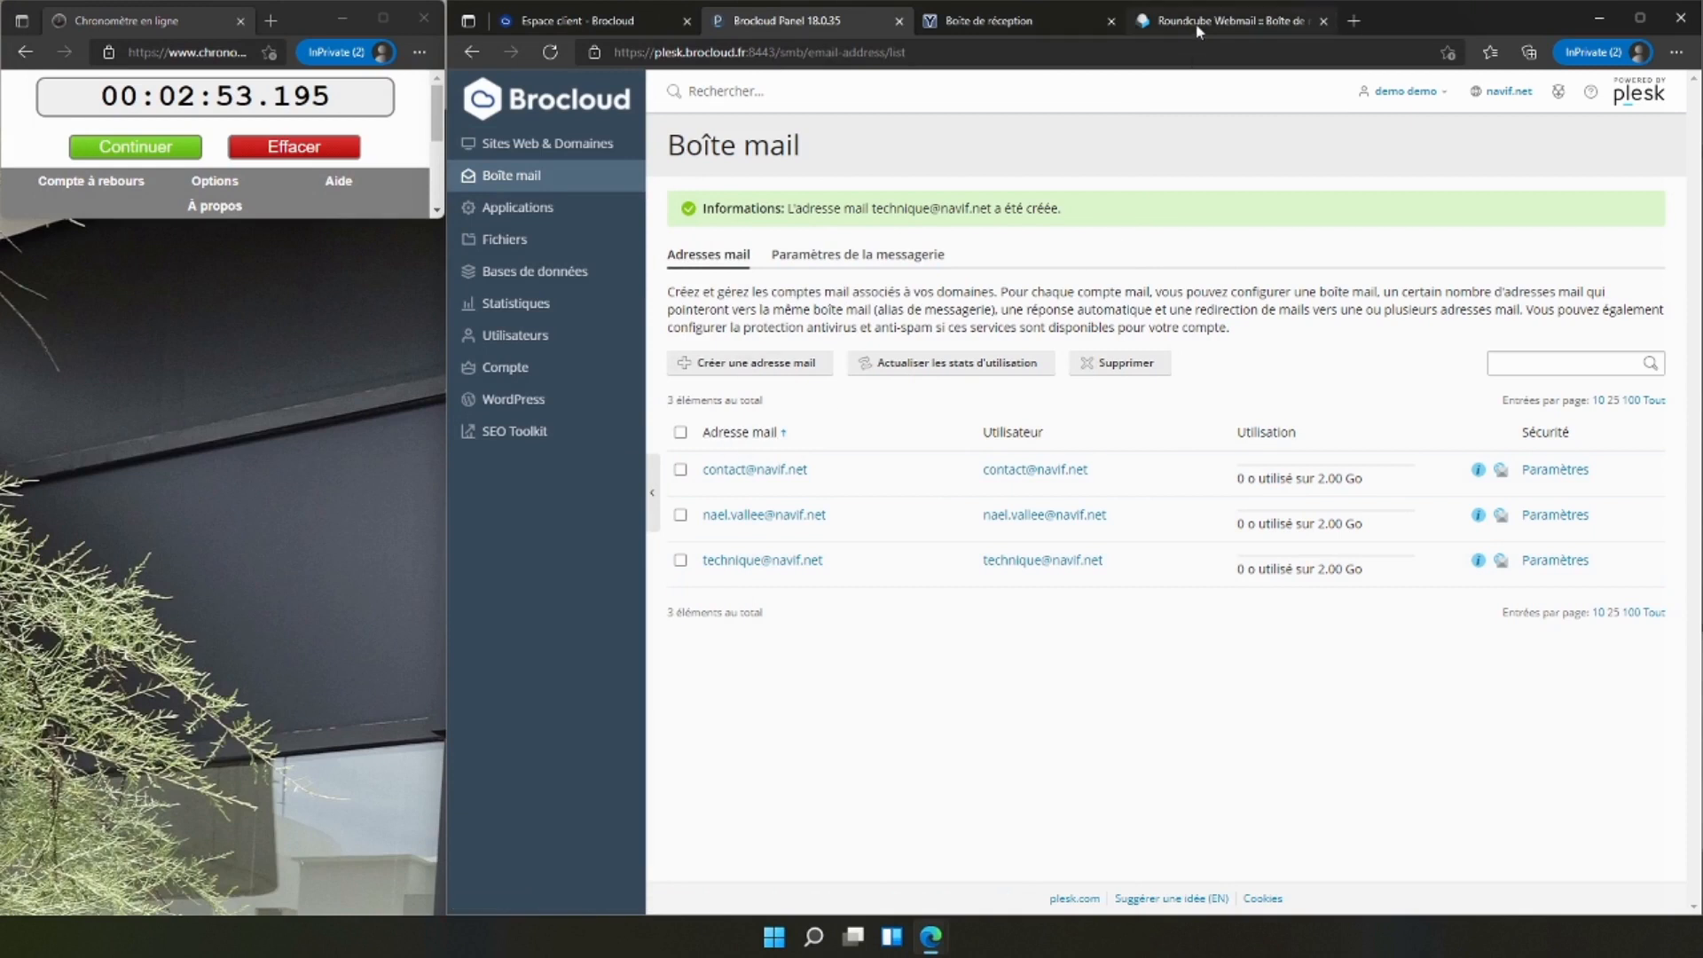
# Open the Roundcube settings, and examine the sender line of the test message in YOPmail.
pyautogui.click(1277, 20)
pyautogui.click(481, 299)
pyautogui.click(976, 20)
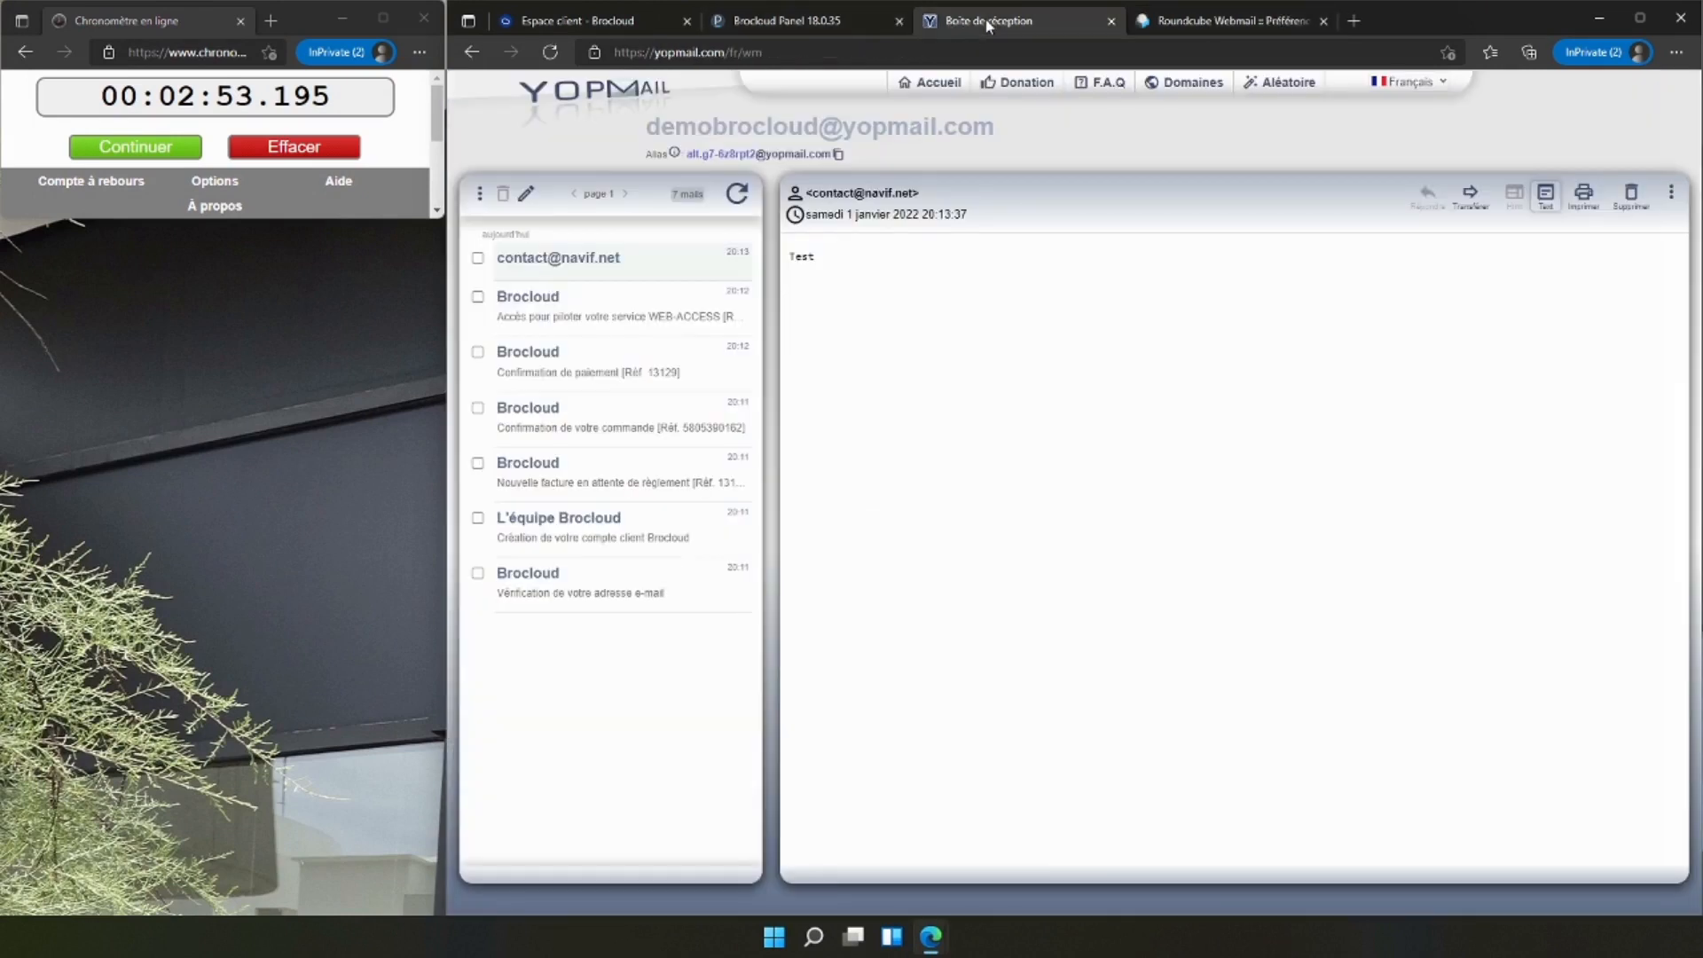
pyautogui.moveTo(808, 193); pyautogui.dragTo(923, 194)
pyautogui.click(924, 194)
pyautogui.moveTo(805, 192); pyautogui.dragTo(914, 196)
pyautogui.click(915, 197)
# Give the contact identity in Roundcube the display name "L'équipe Navif.net" and the signature "Cordialement, L'équipe Navif.net", and save it.
pyautogui.click(1169, 21)
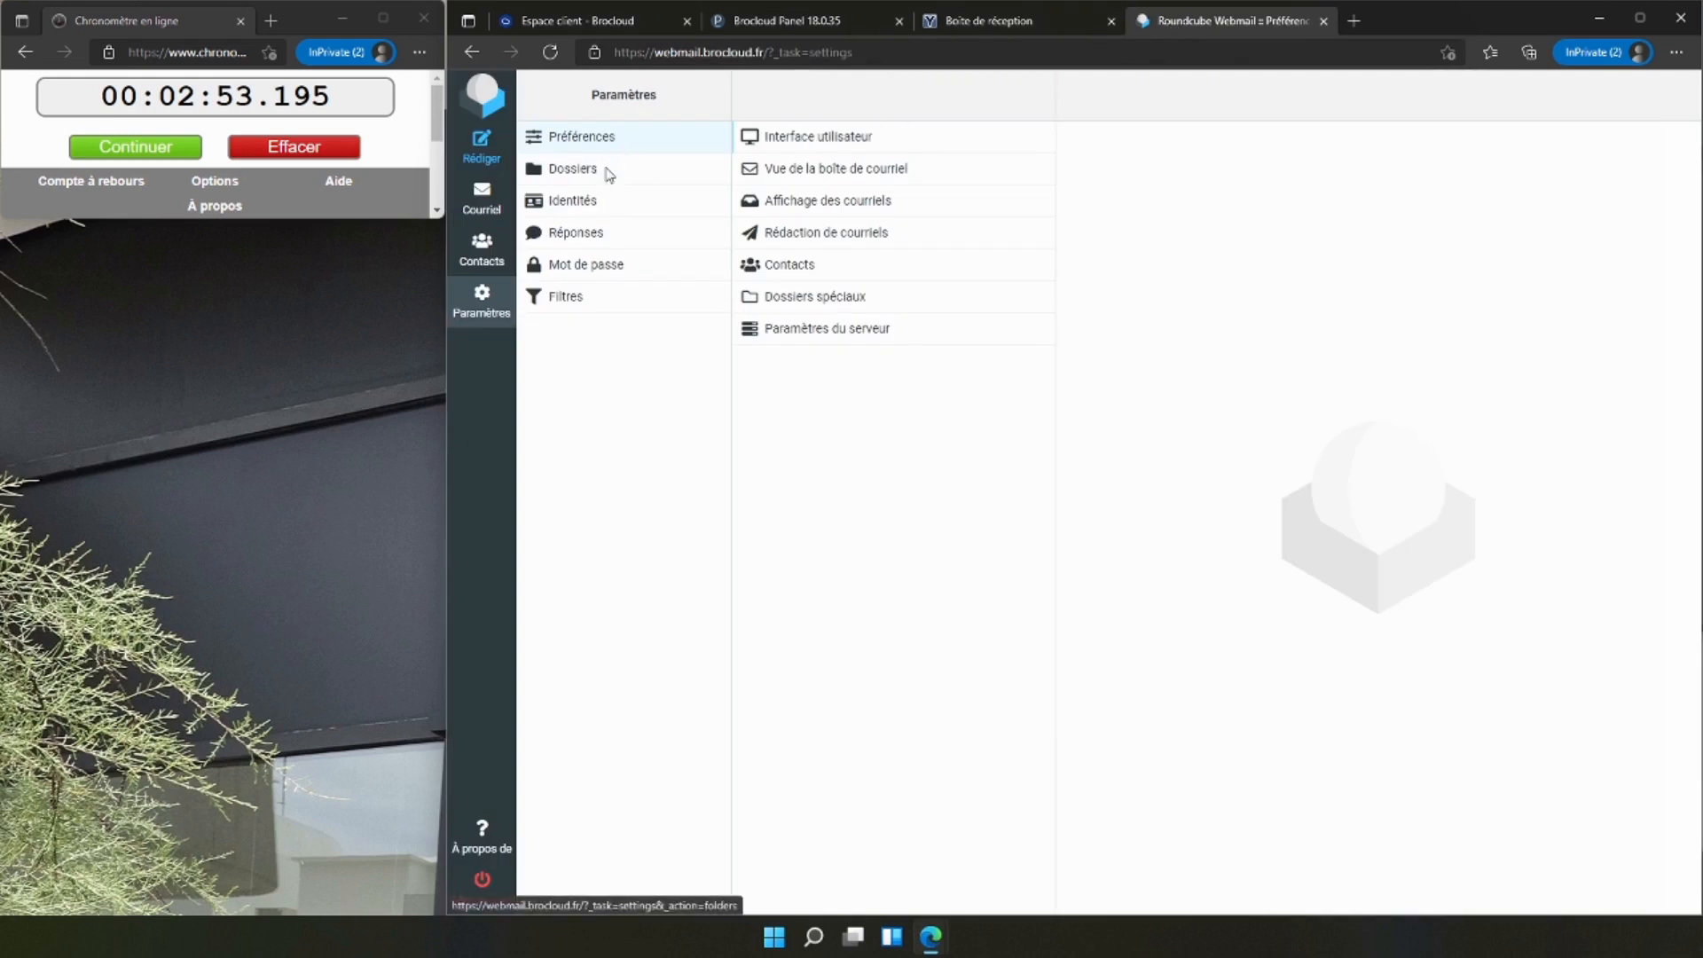
pyautogui.click(610, 198)
pyautogui.click(792, 146)
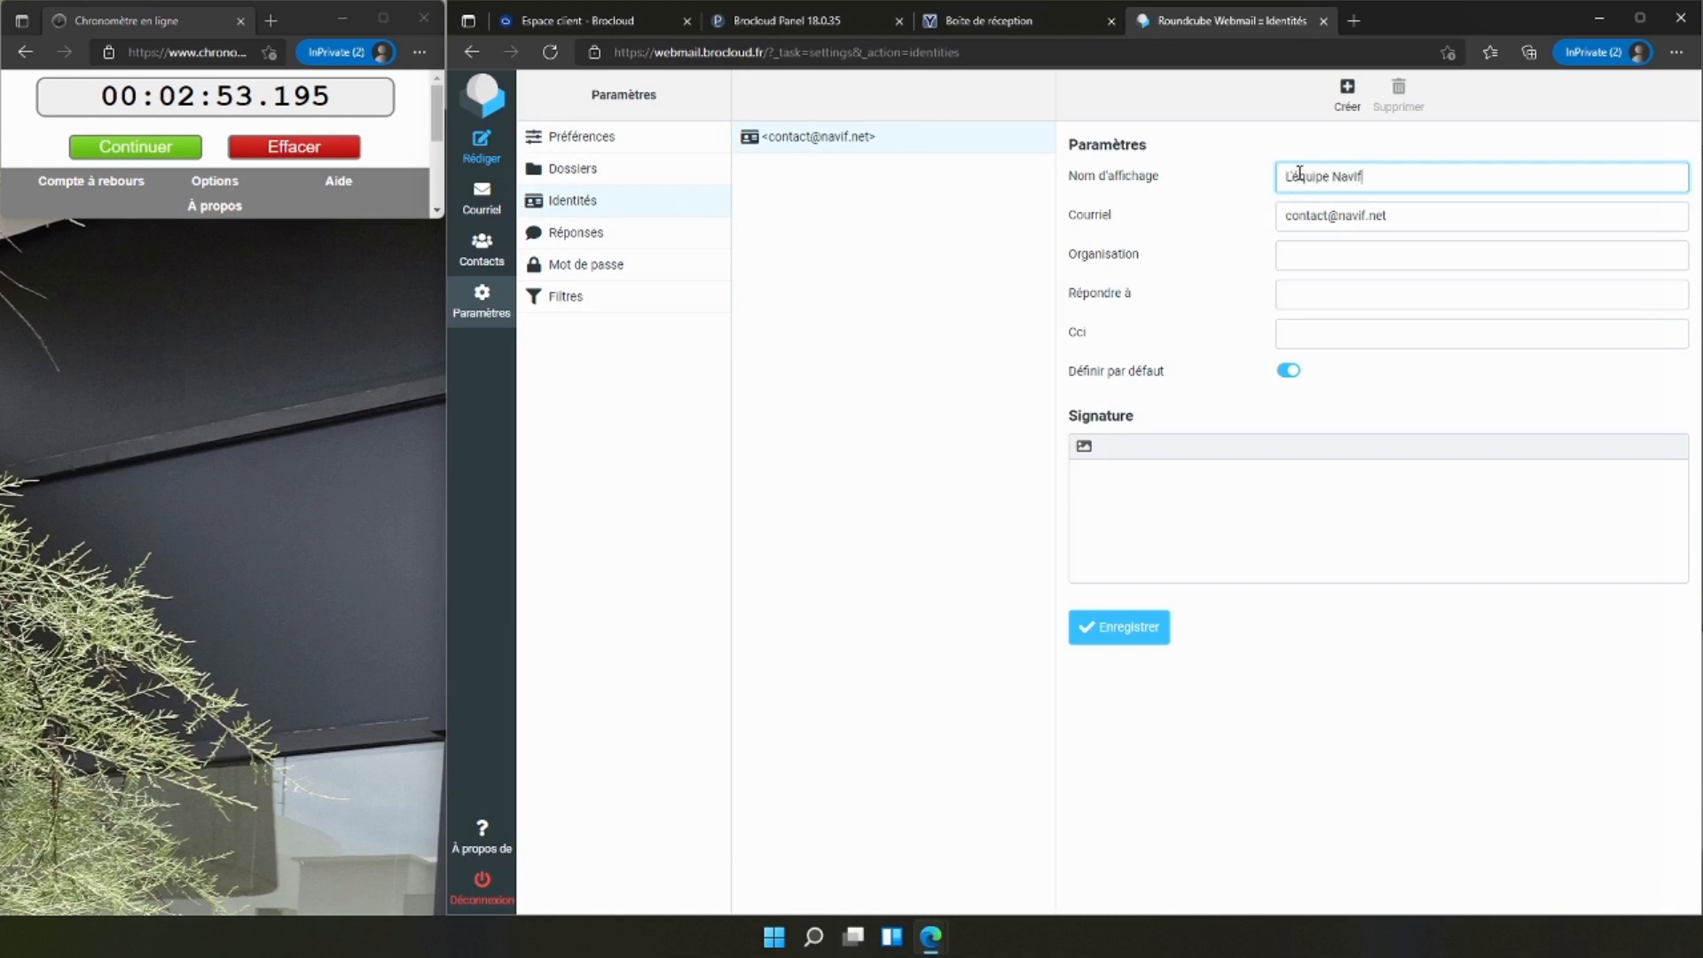
pyautogui.click(1124, 497)
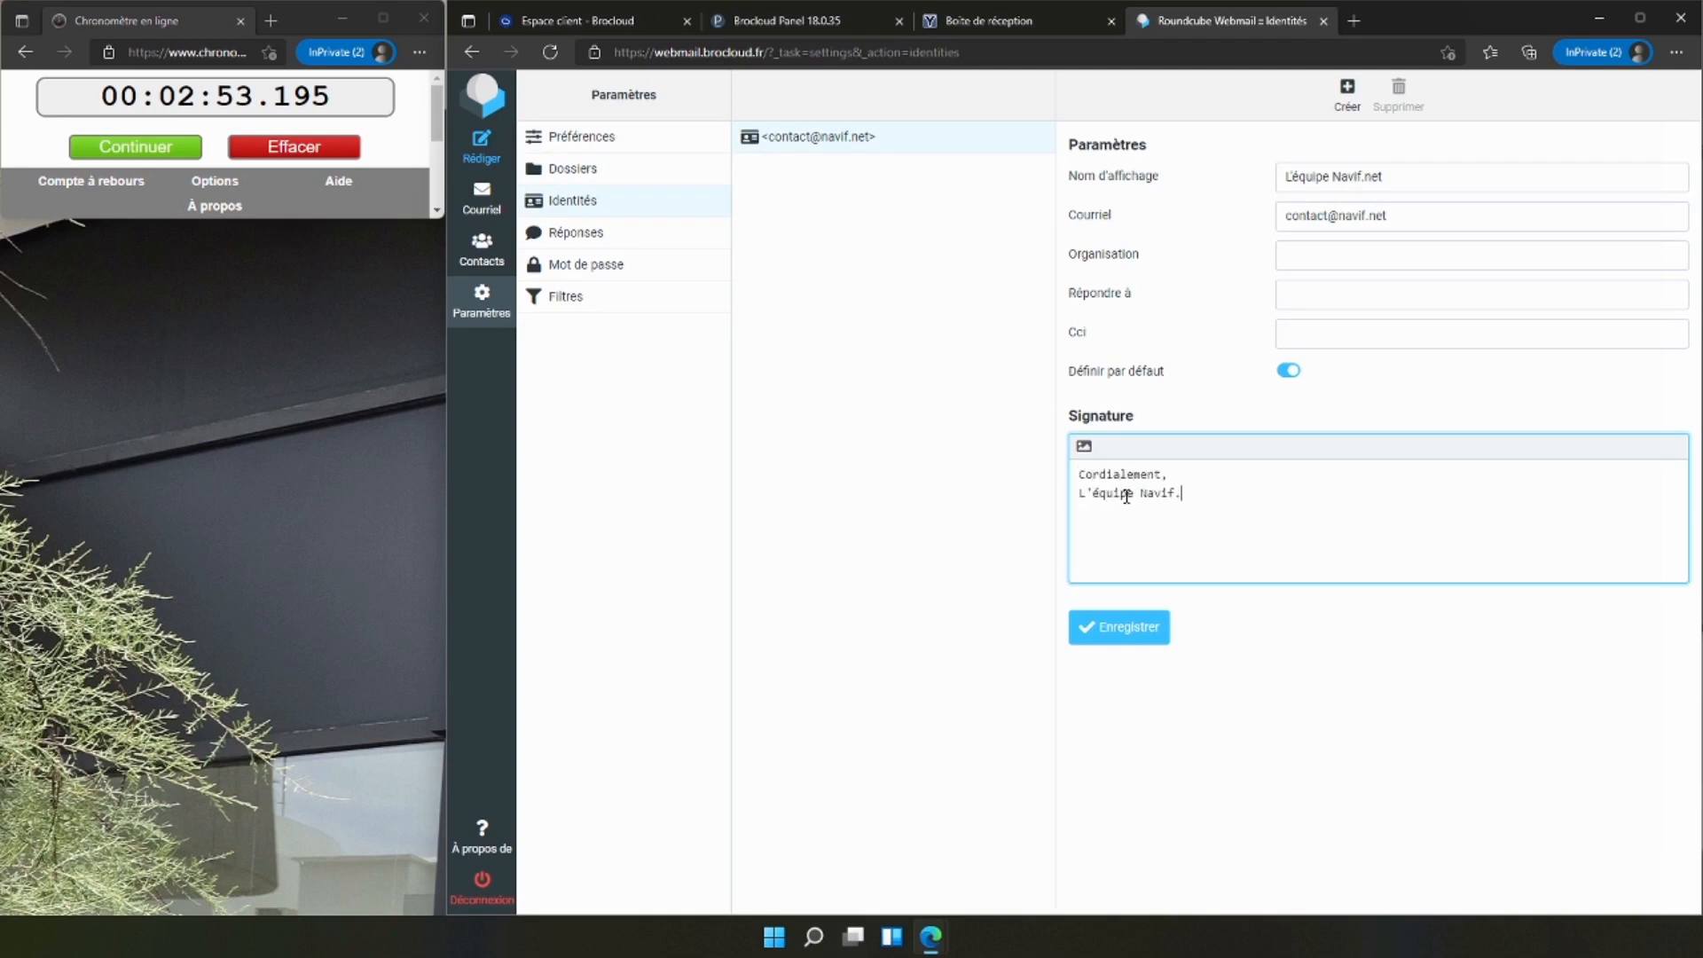
pyautogui.click(1113, 632)
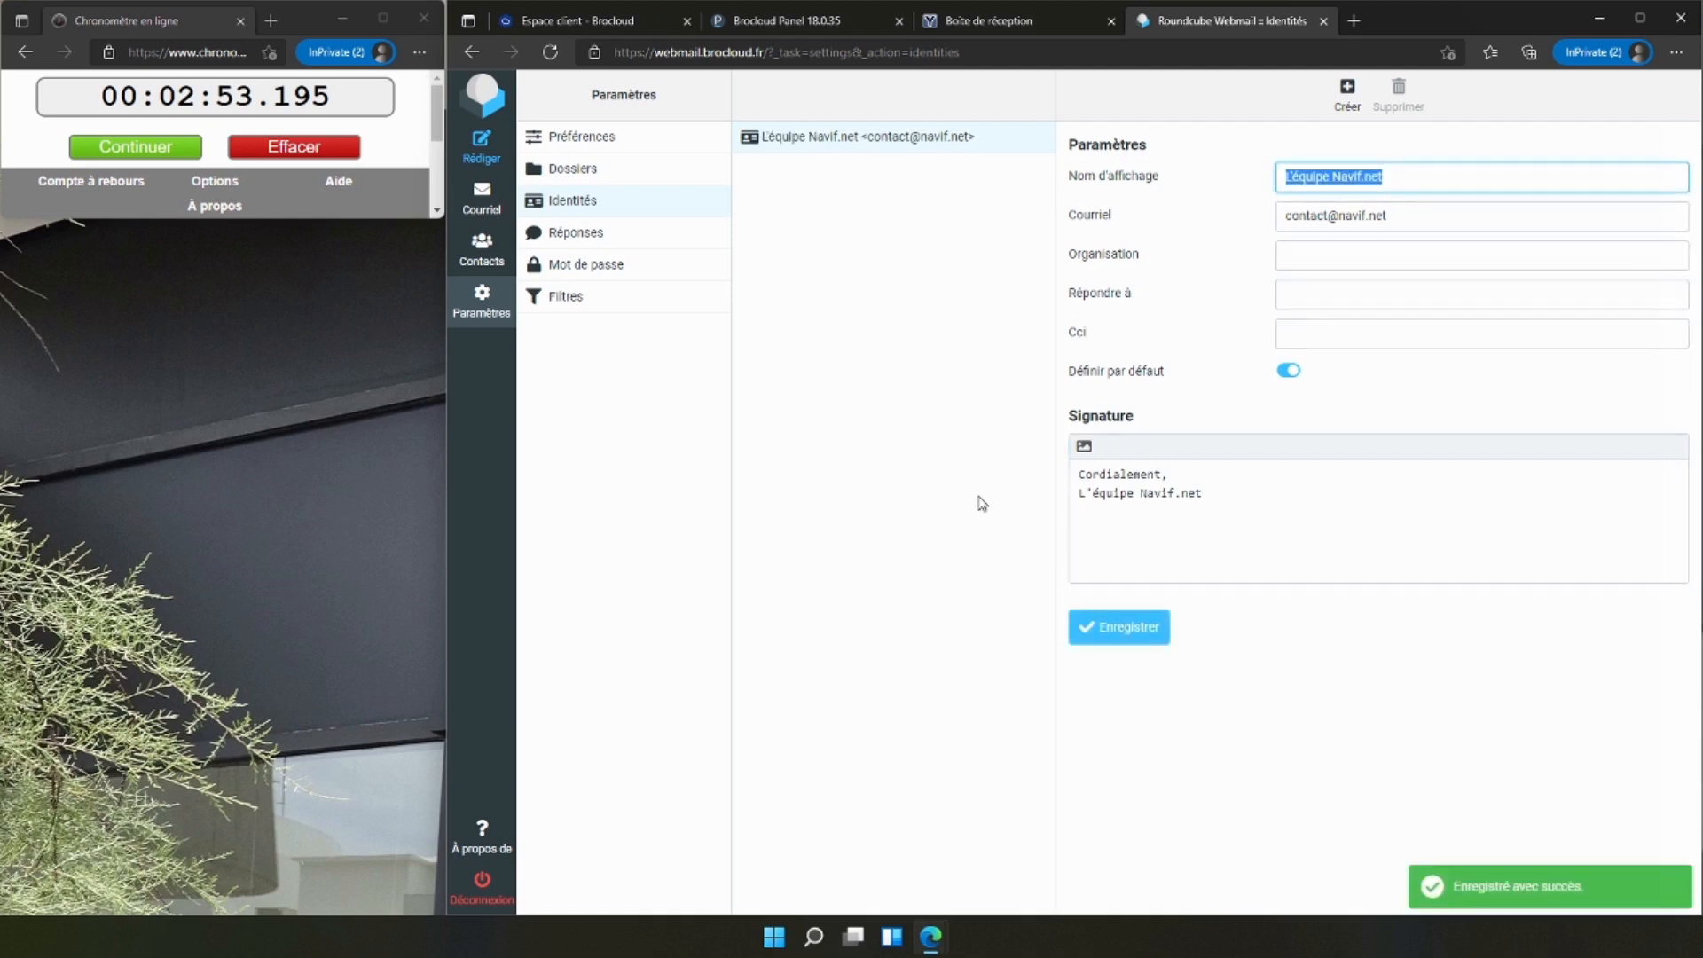
# Start a new message in Roundcube and paste the test mailbox's e-mail address, copied from YOPmail, as the recipient.
pyautogui.click(493, 195)
pyautogui.click(497, 158)
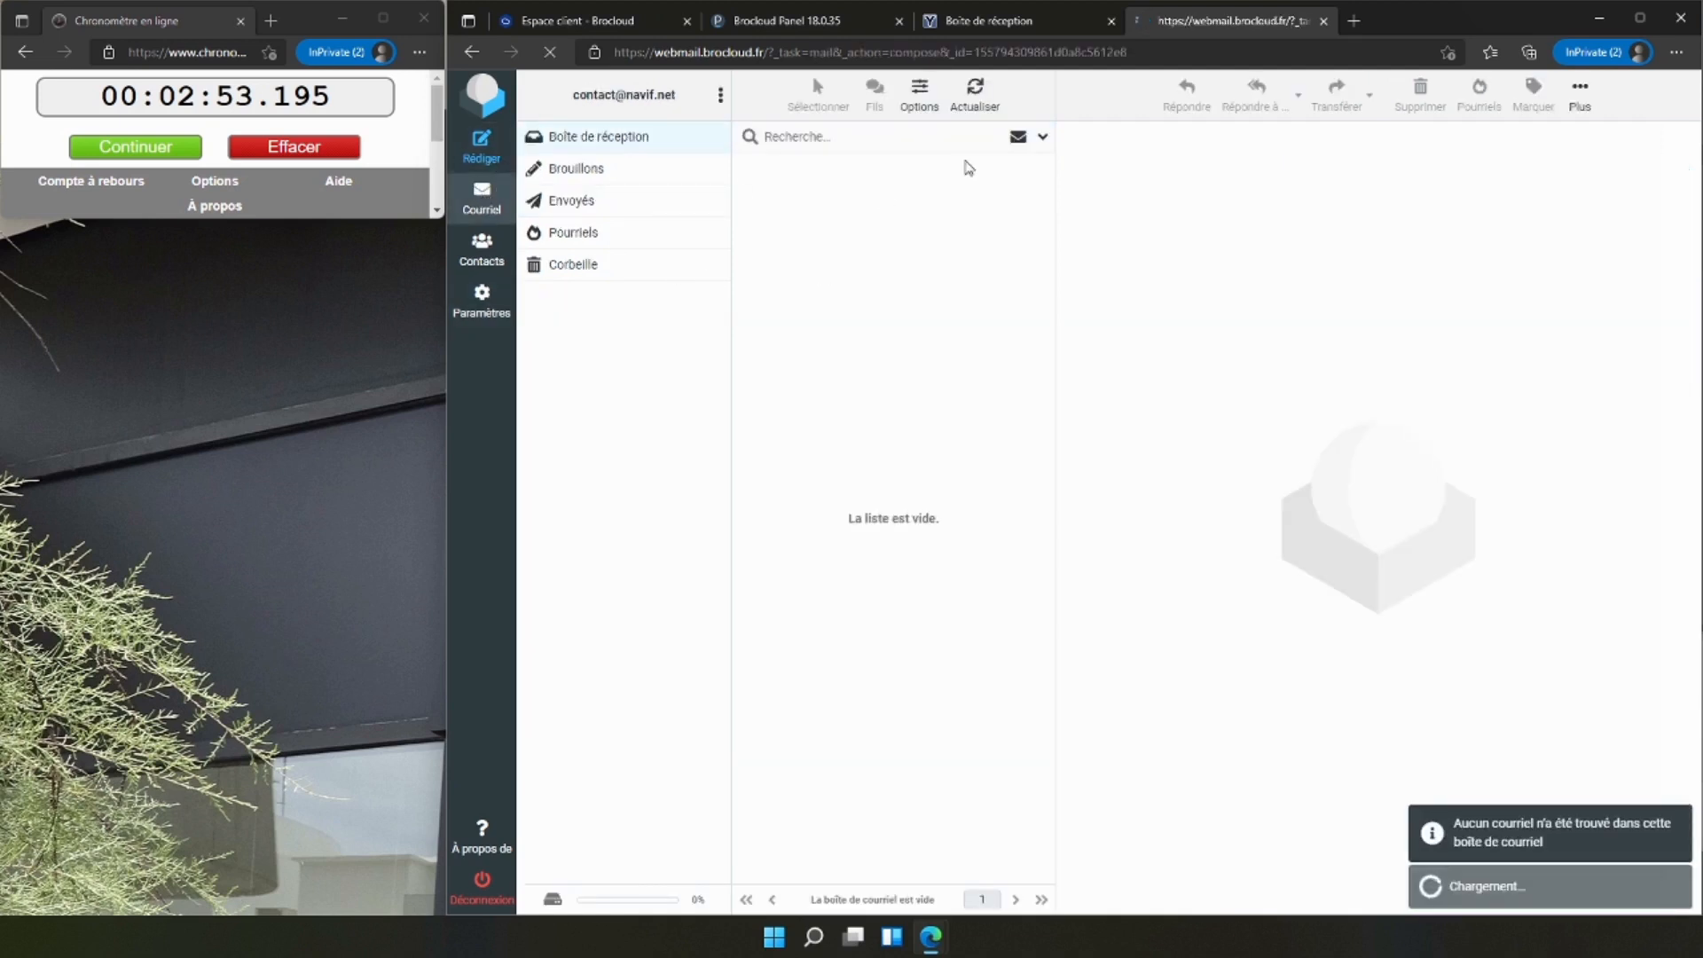
pyautogui.click(977, 30)
pyautogui.moveTo(644, 127); pyautogui.dragTo(994, 127)
pyautogui.click(1222, 20)
pyautogui.hotkey('ctrl', 'v')
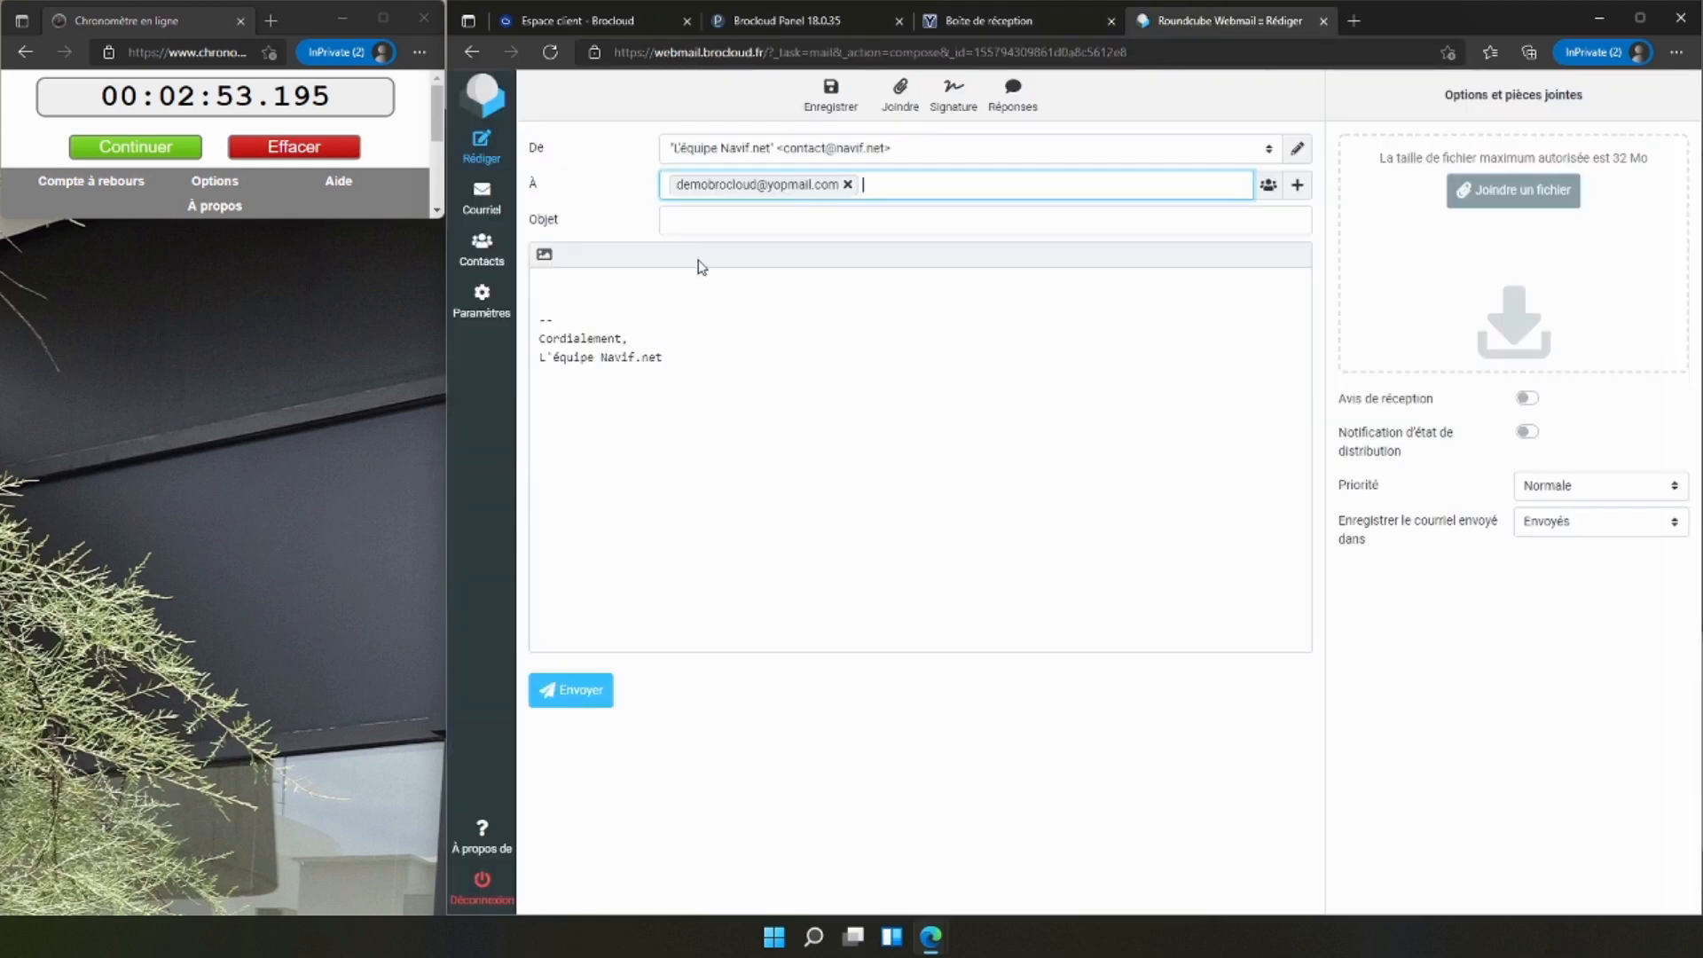
# Convert the message body to the HTML editor and write "Bonjour, test" above the signature.
pyautogui.click(545, 256)
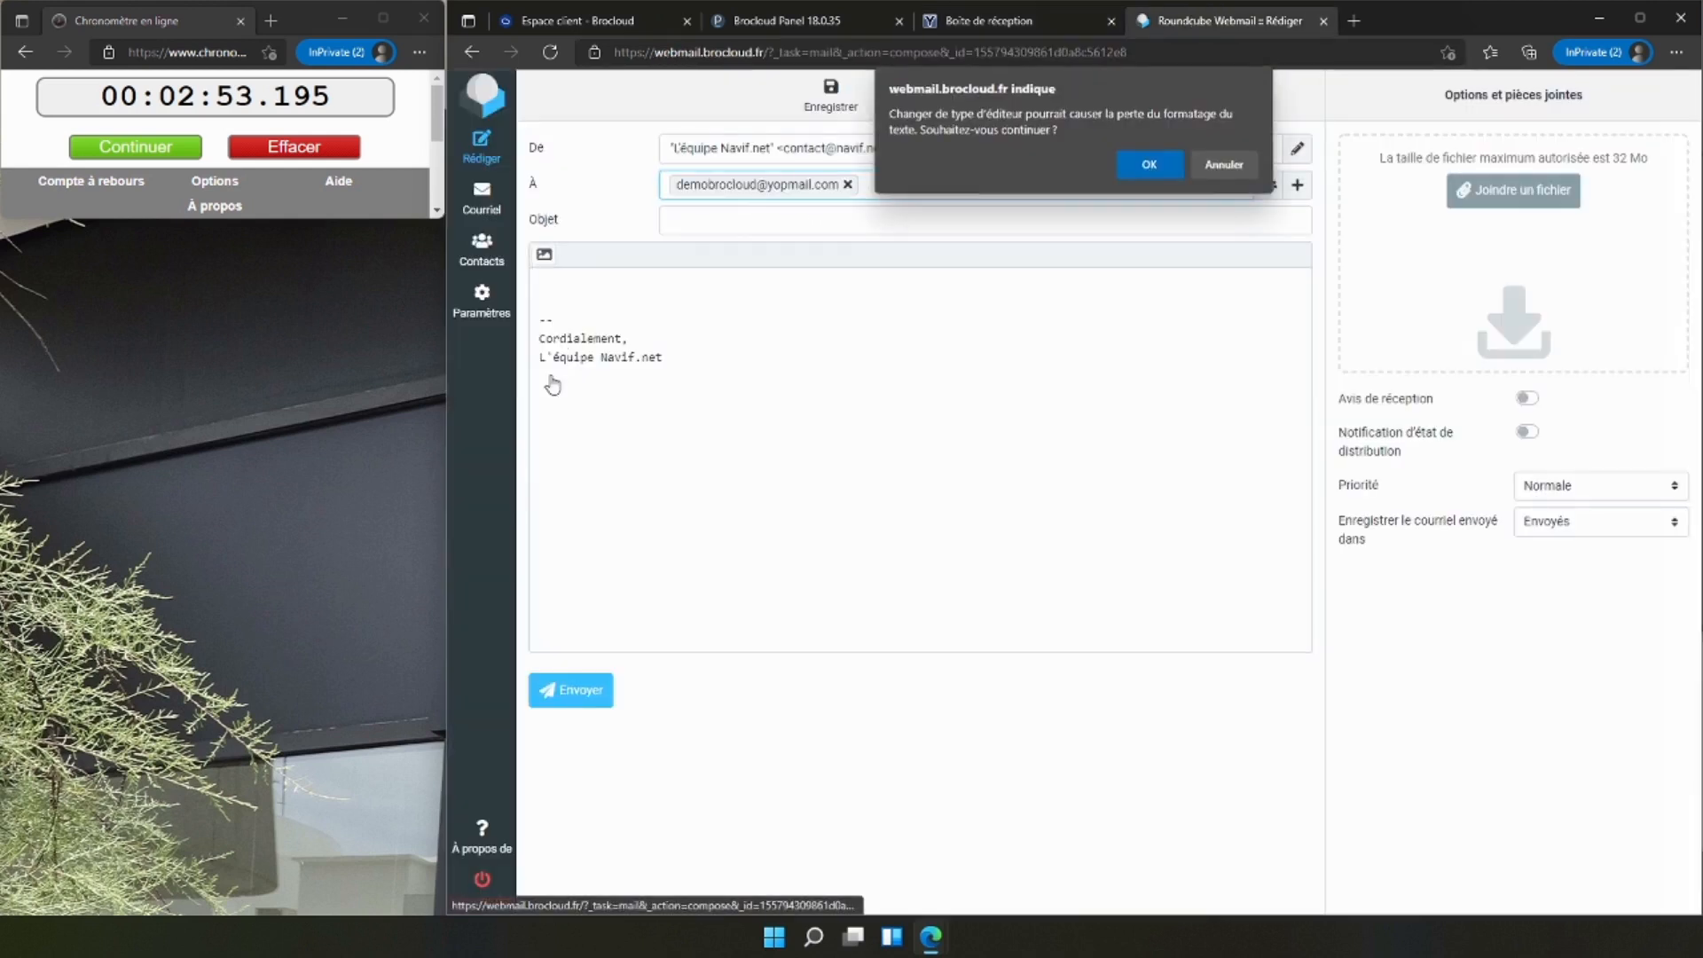
pyautogui.click(1143, 168)
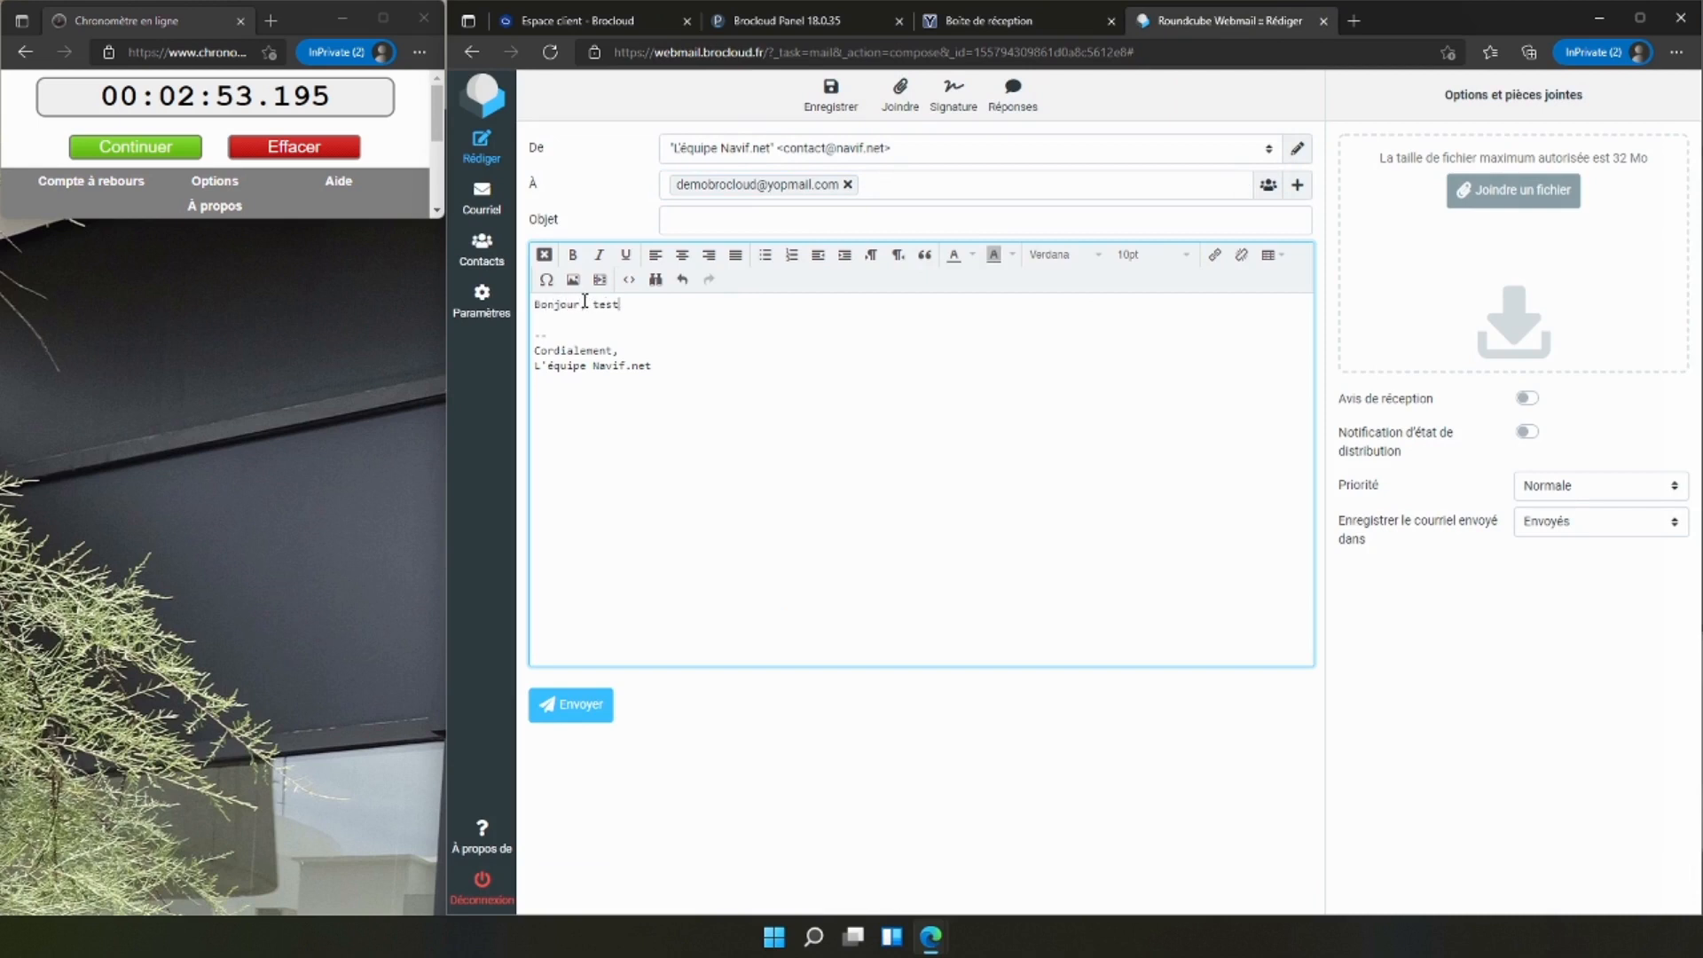
pyautogui.click(637, 332)
# Format the word "test" in the message body with a turquoise text colour, bold and a different font.
pyautogui.doubleClick(606, 302)
pyautogui.click(972, 255)
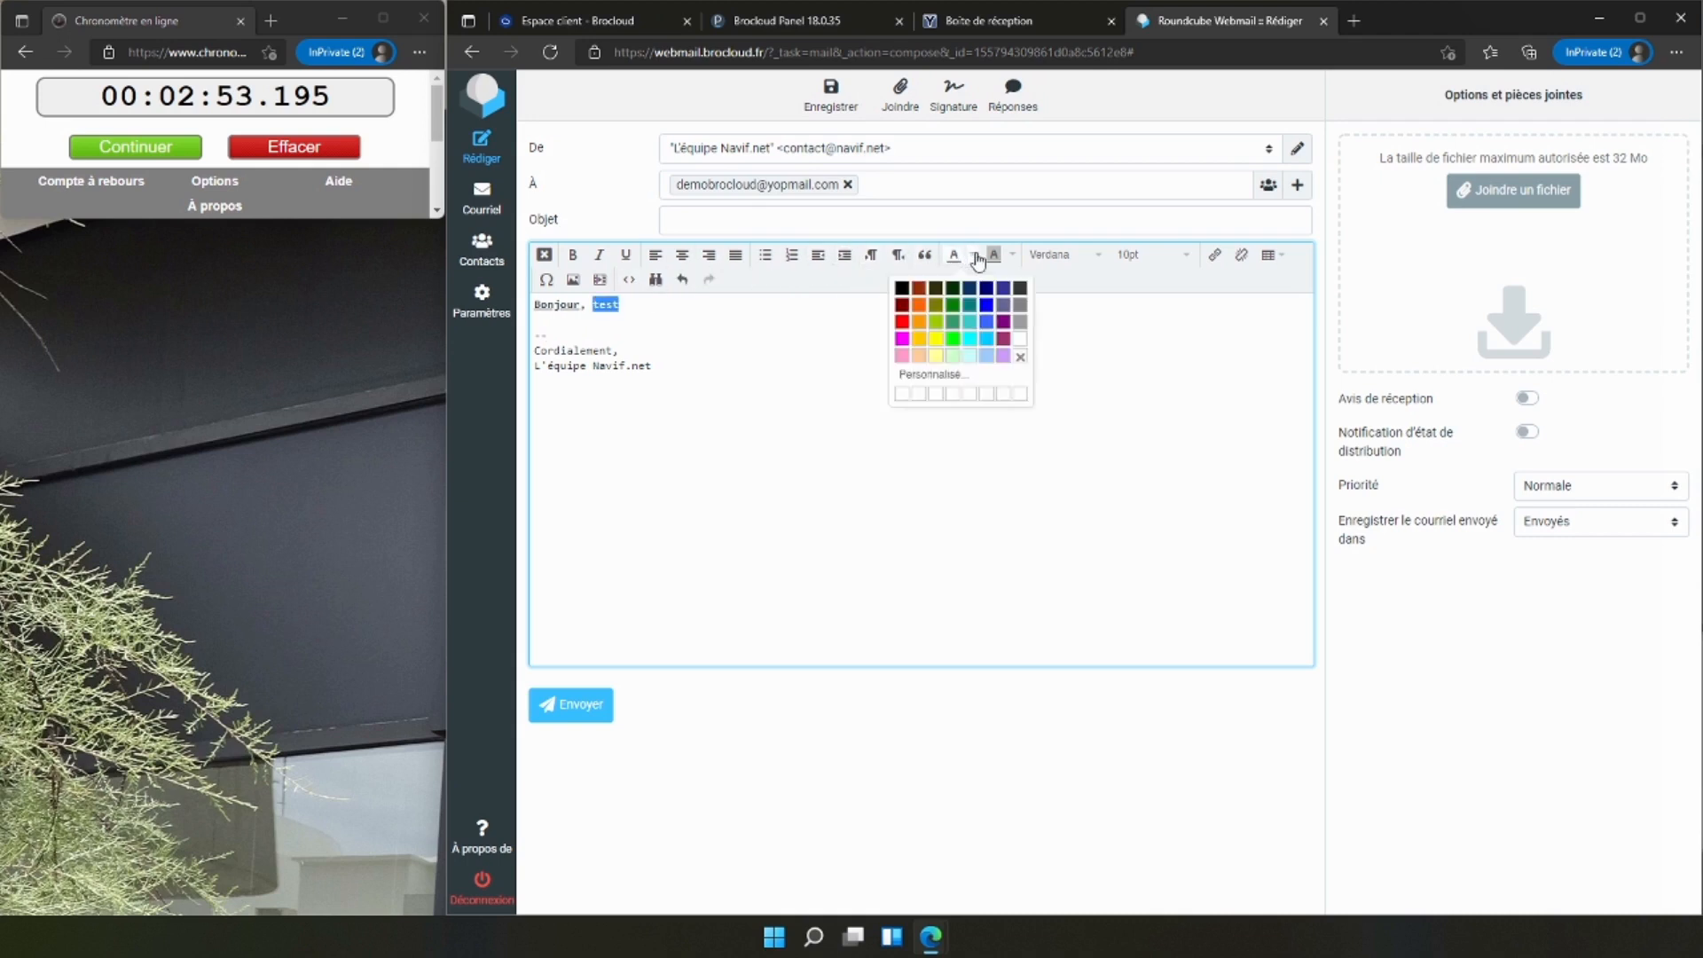
pyautogui.click(973, 325)
pyautogui.doubleClick(600, 305)
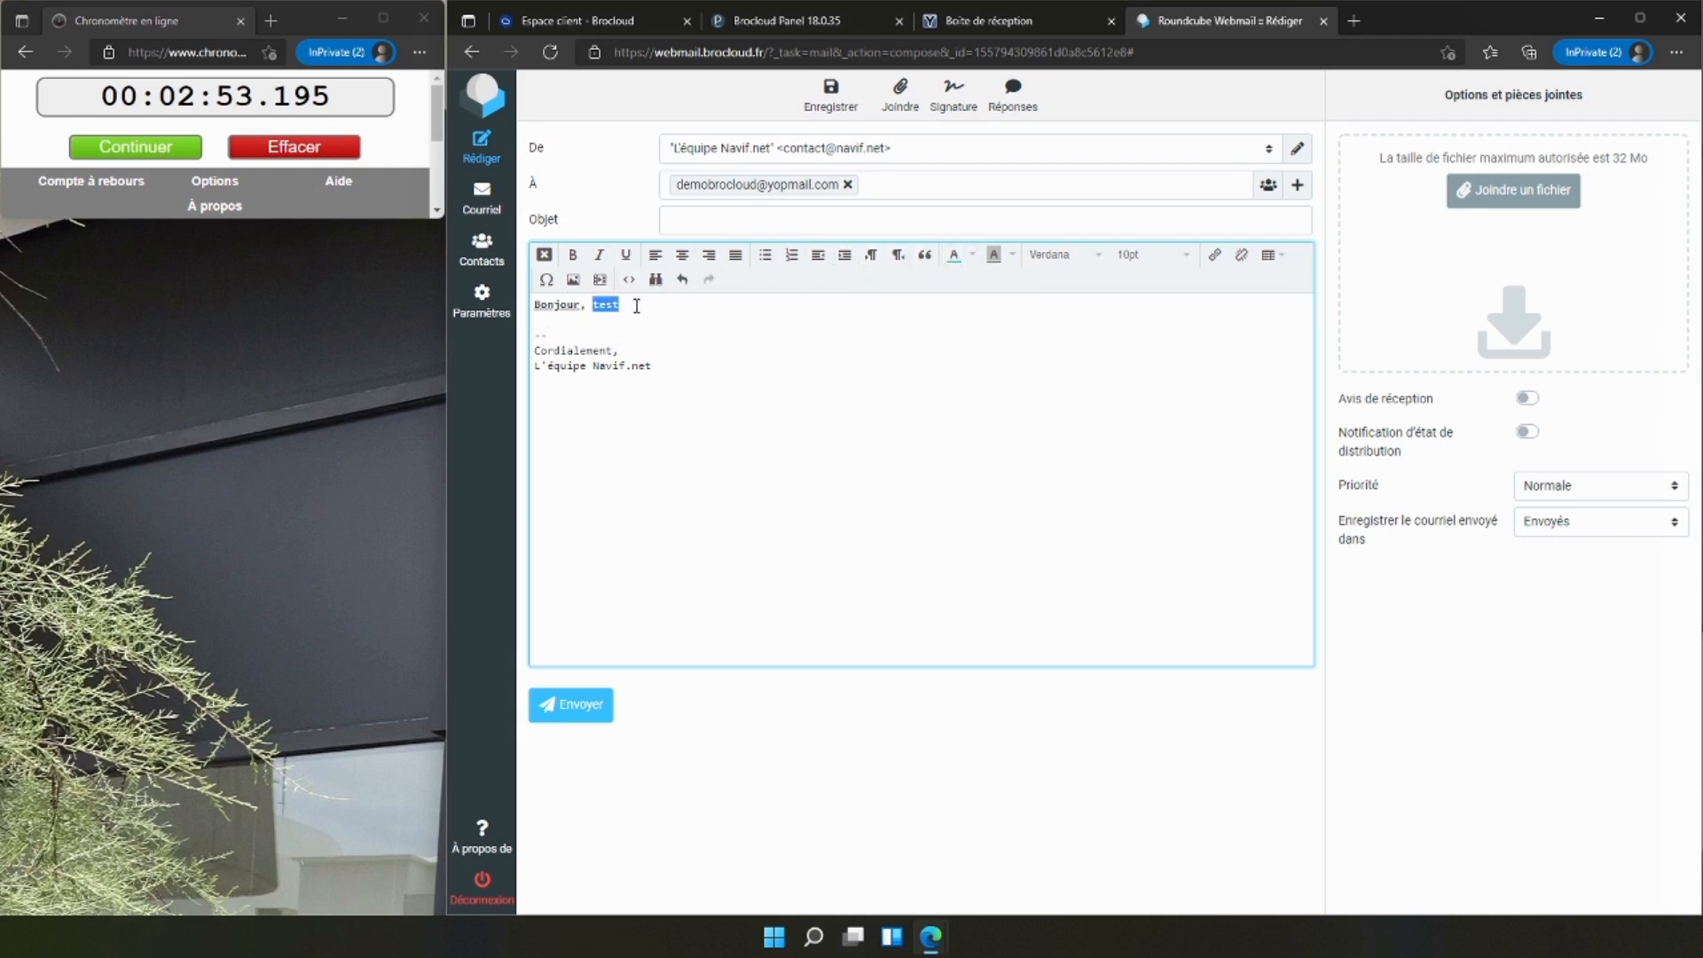
pyautogui.click(573, 255)
pyautogui.click(1059, 257)
pyautogui.click(1049, 333)
pyautogui.click(764, 339)
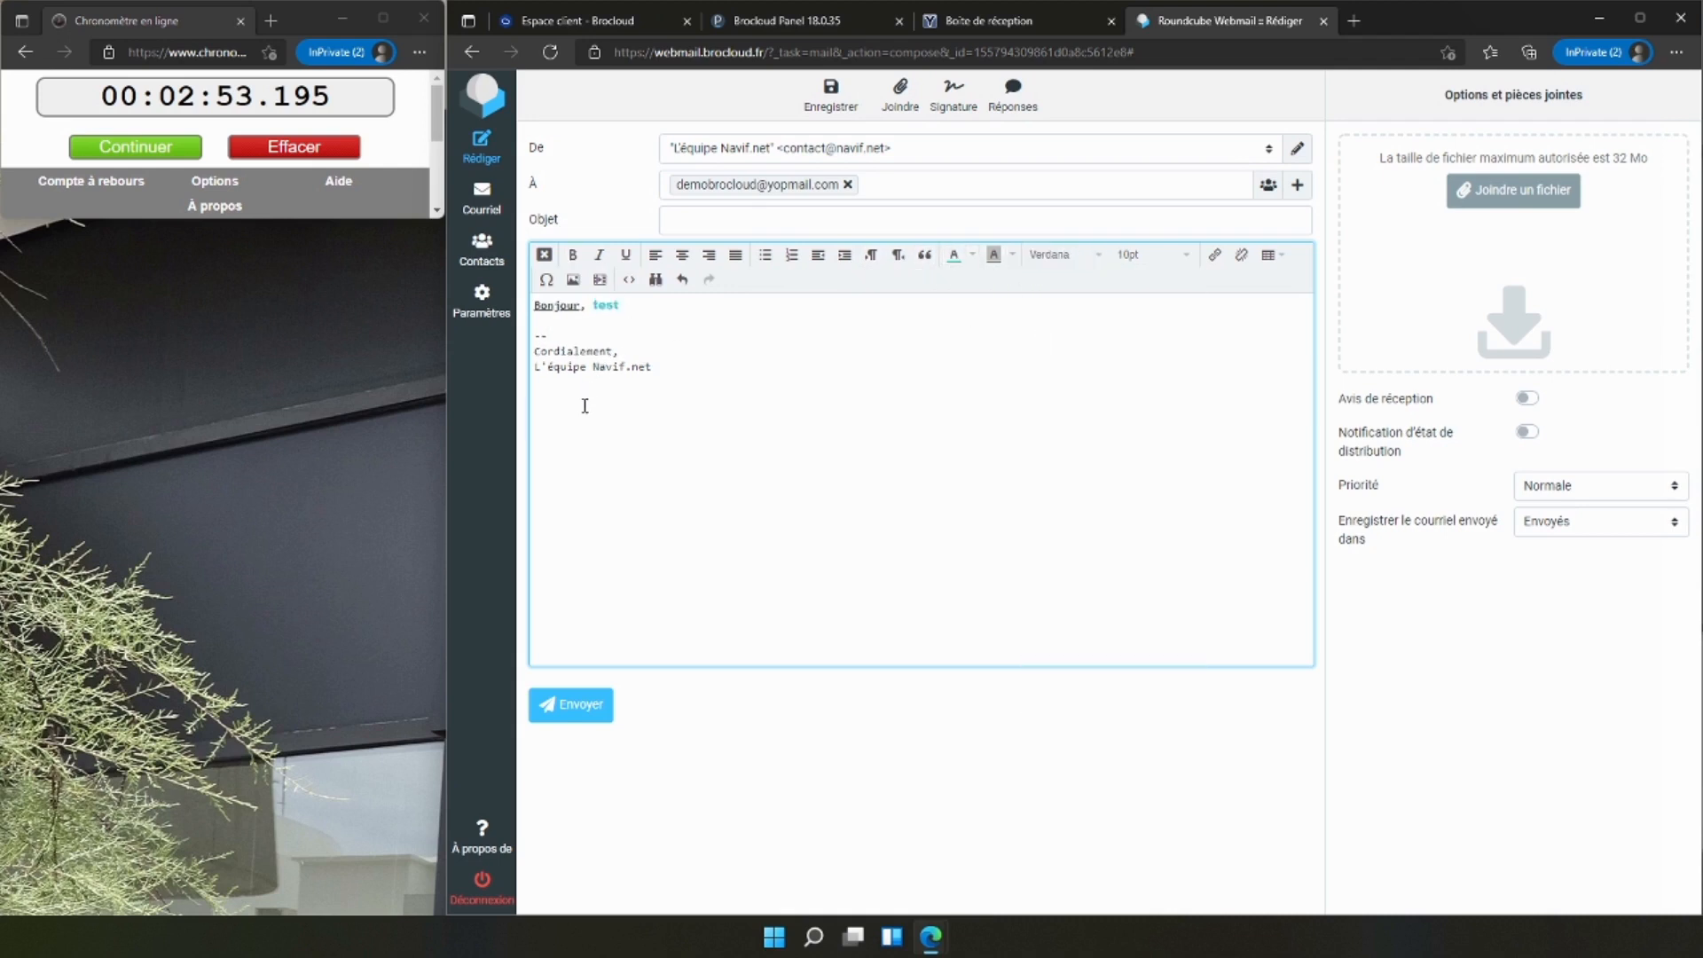
# Give the message the subject "Test" and send it.
pyautogui.click(704, 218)
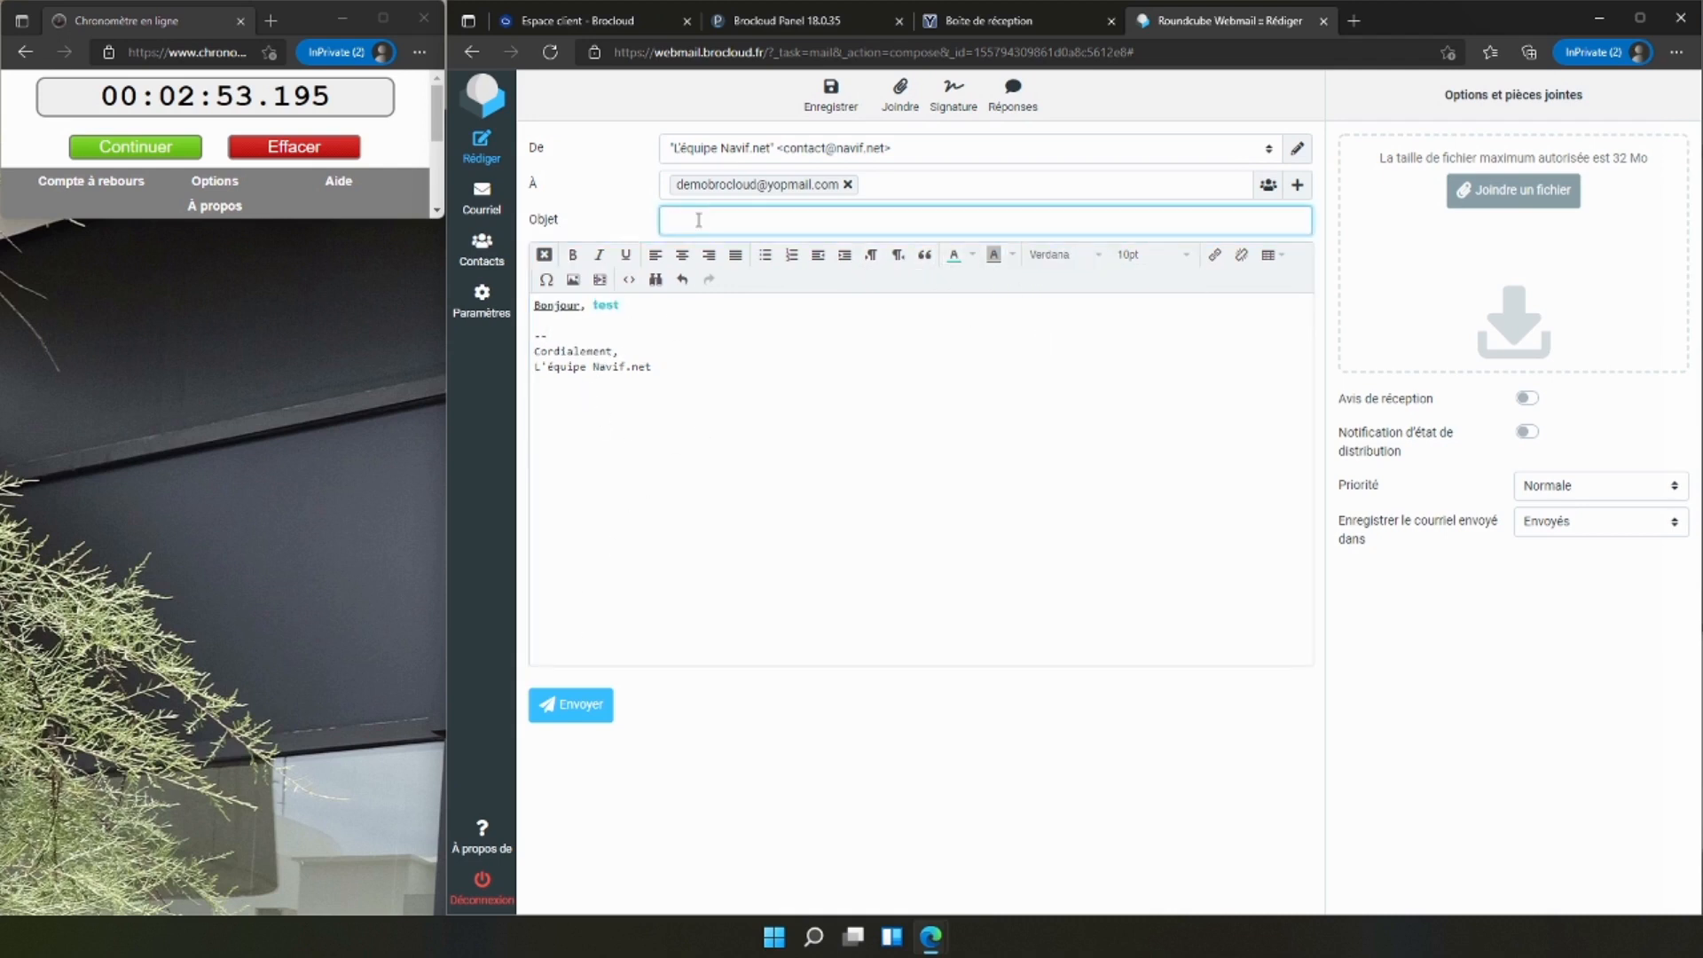
pyautogui.write('Test')
pyautogui.click(575, 704)
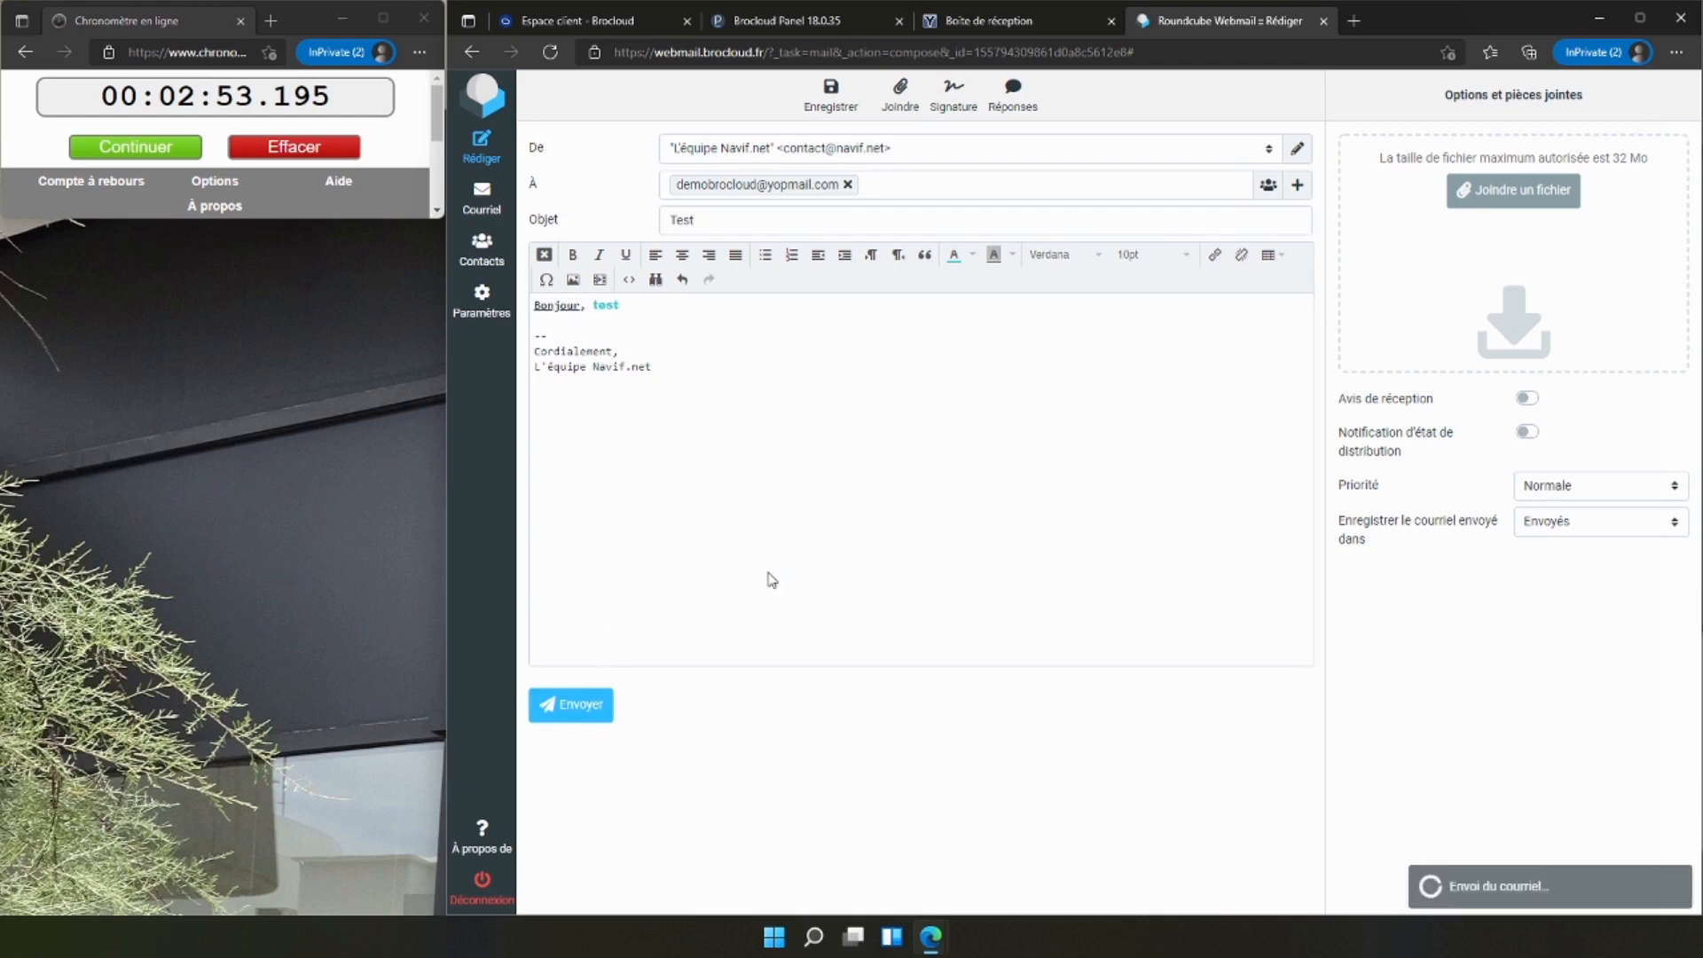
# Switch to YOPmail, refresh the inbox and open the "Test" message from L'équipe Navif.net to examine its sender, formatting and signature.
pyautogui.click(991, 36)
pyautogui.click(736, 193)
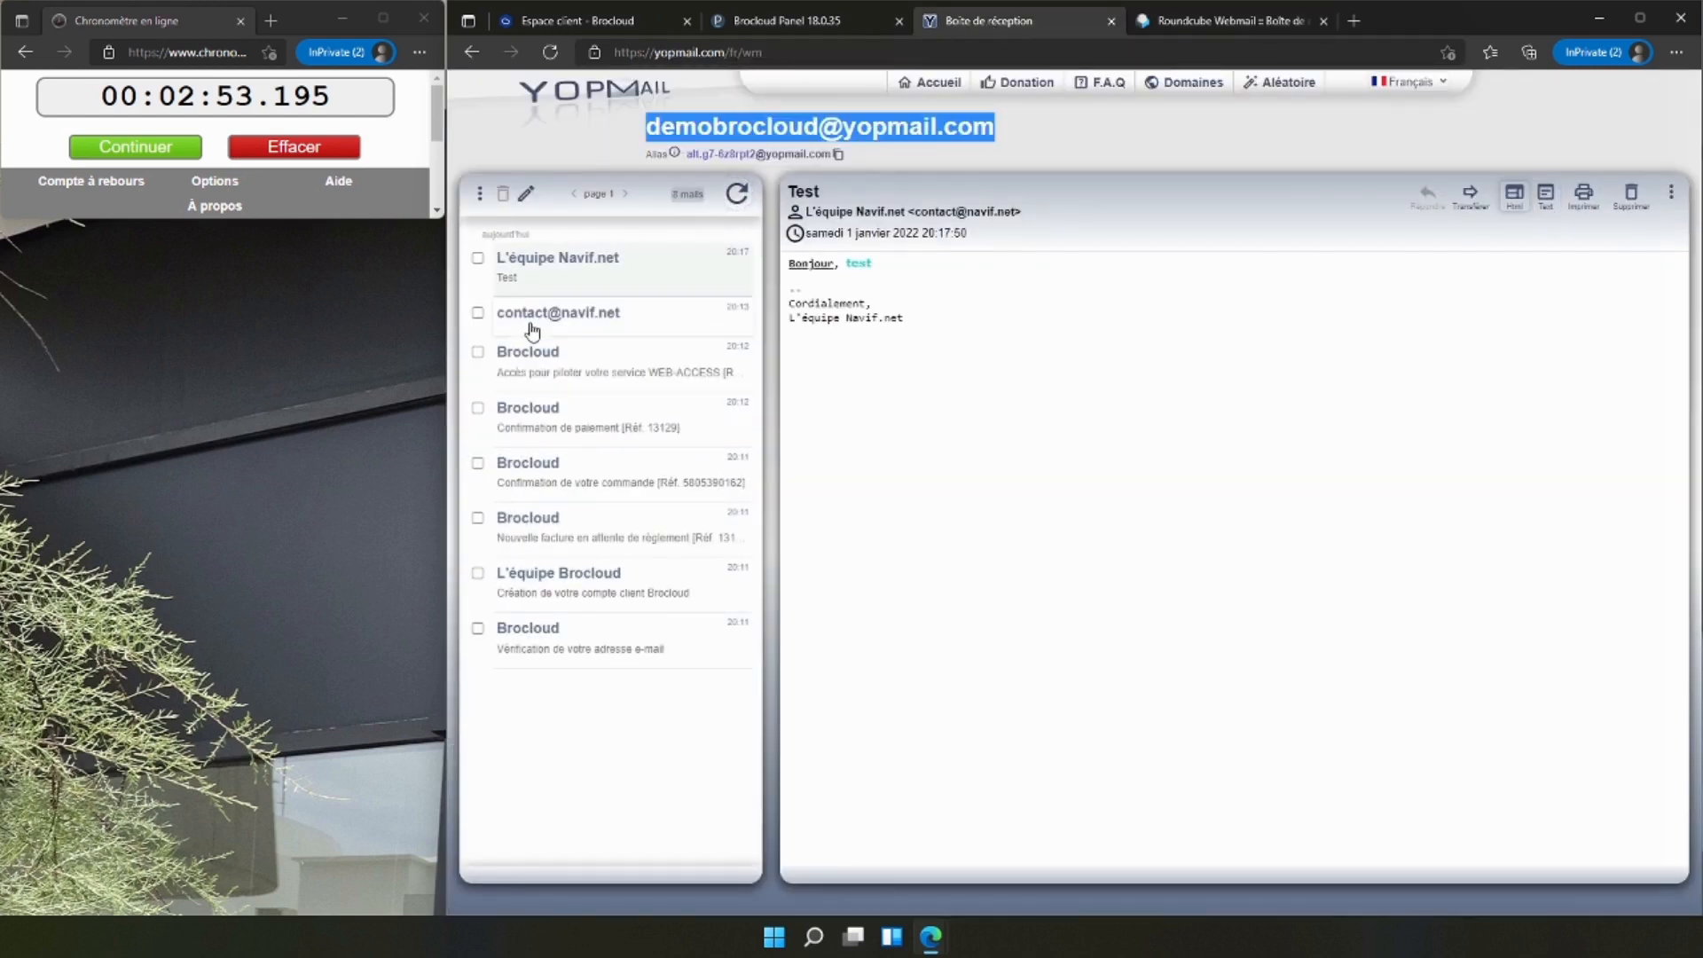
pyautogui.click(561, 273)
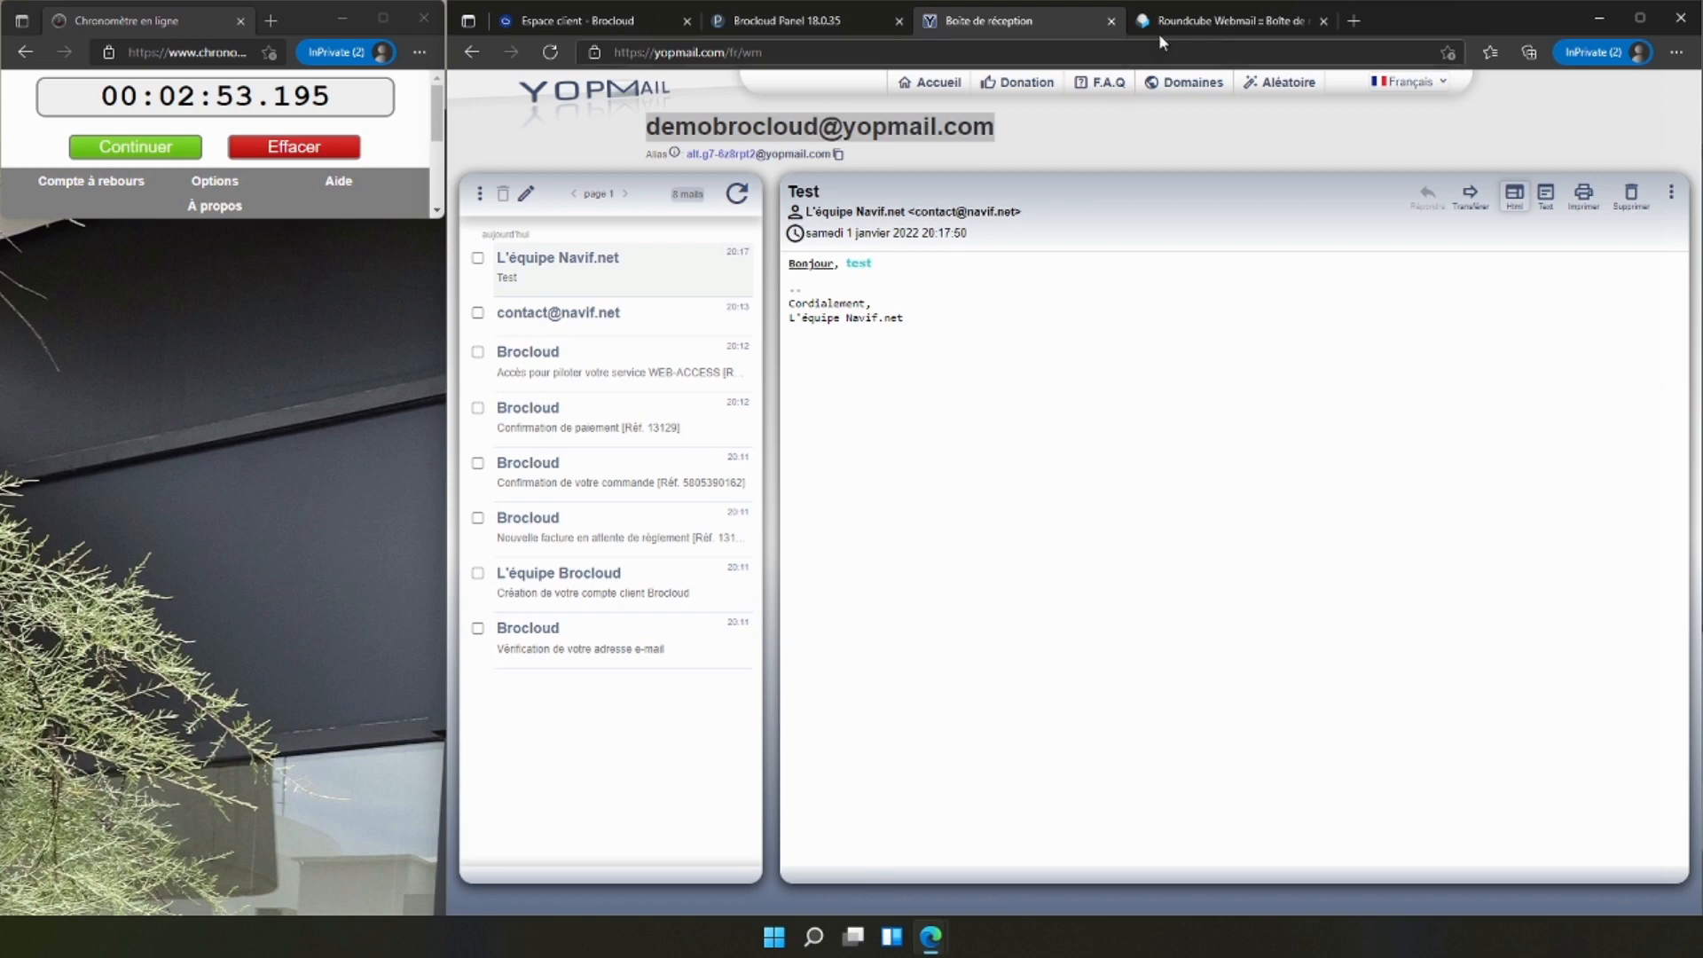
# Check the Roundcube inbox, and review the Sites Web & Domaines overview of navif.net and the Boîte mail address list in Plesk.
pyautogui.click(1189, 23)
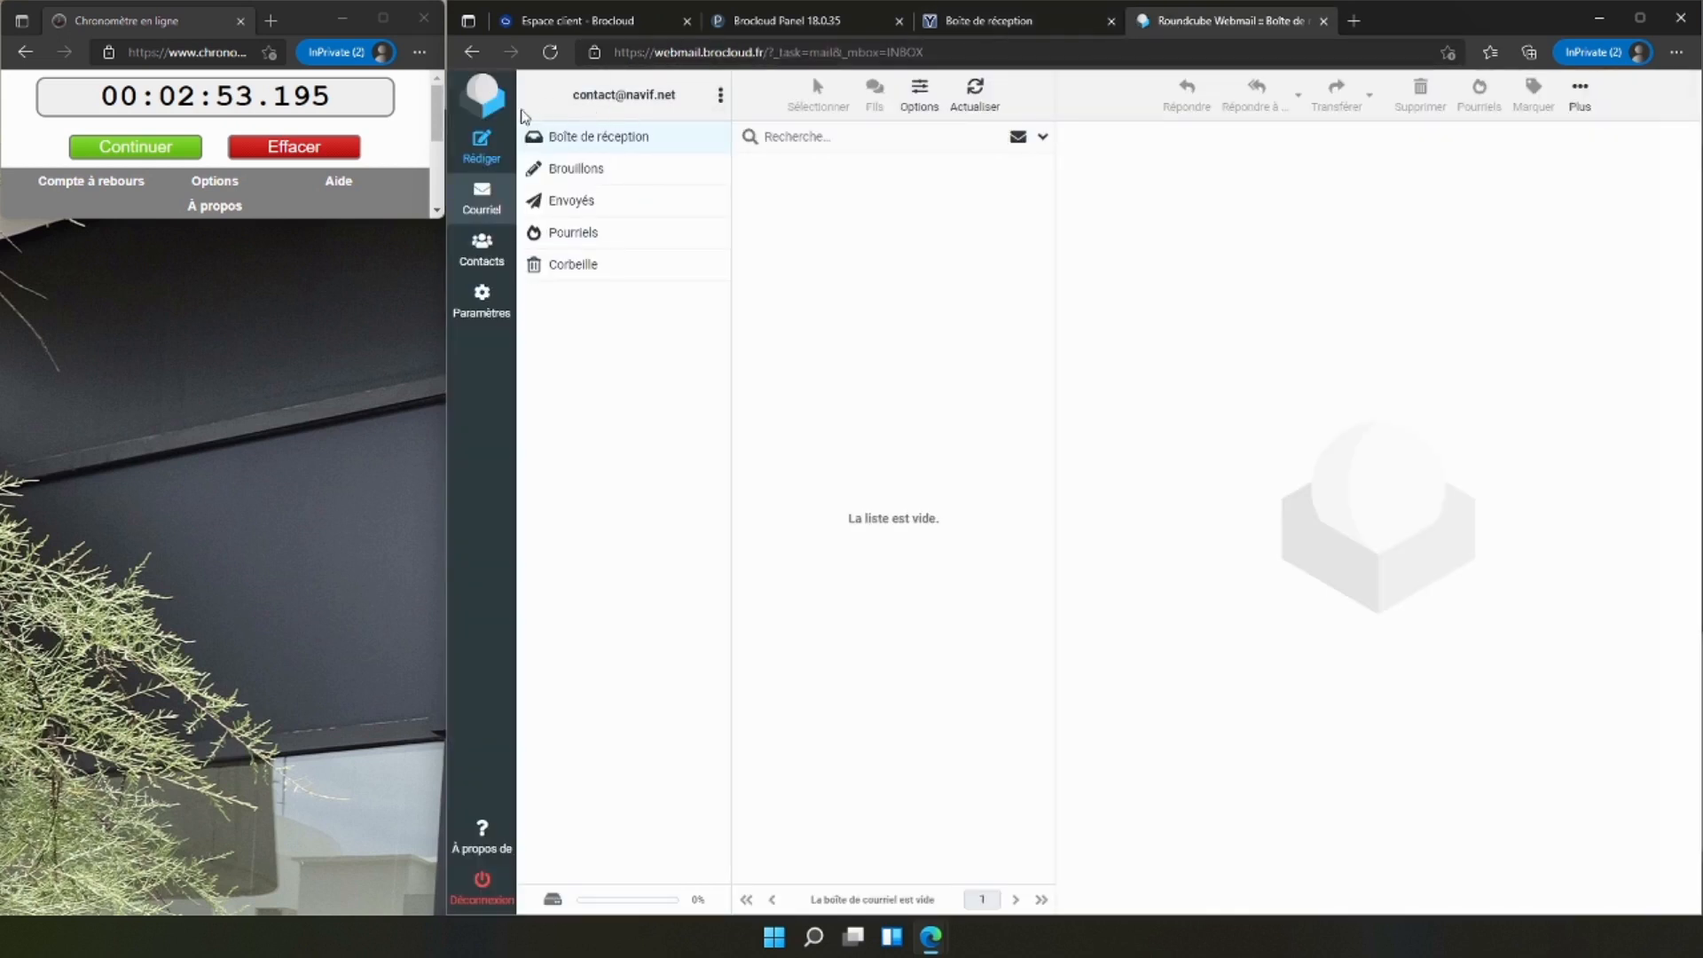
pyautogui.click(791, 24)
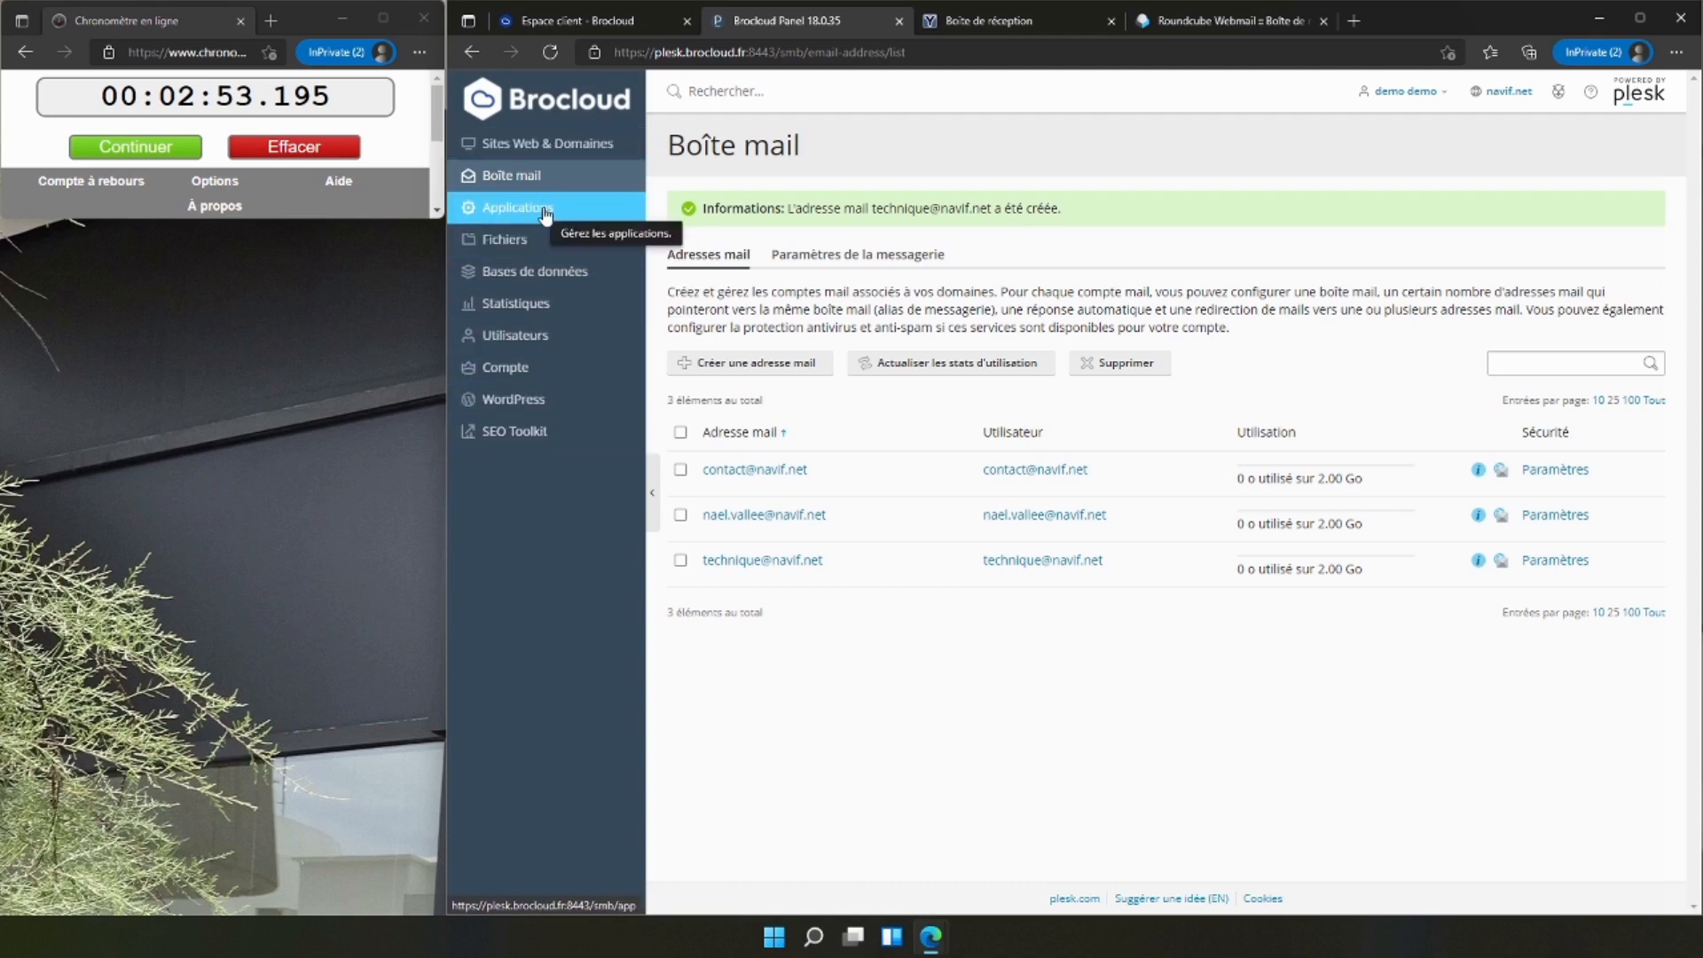
pyautogui.click(544, 155)
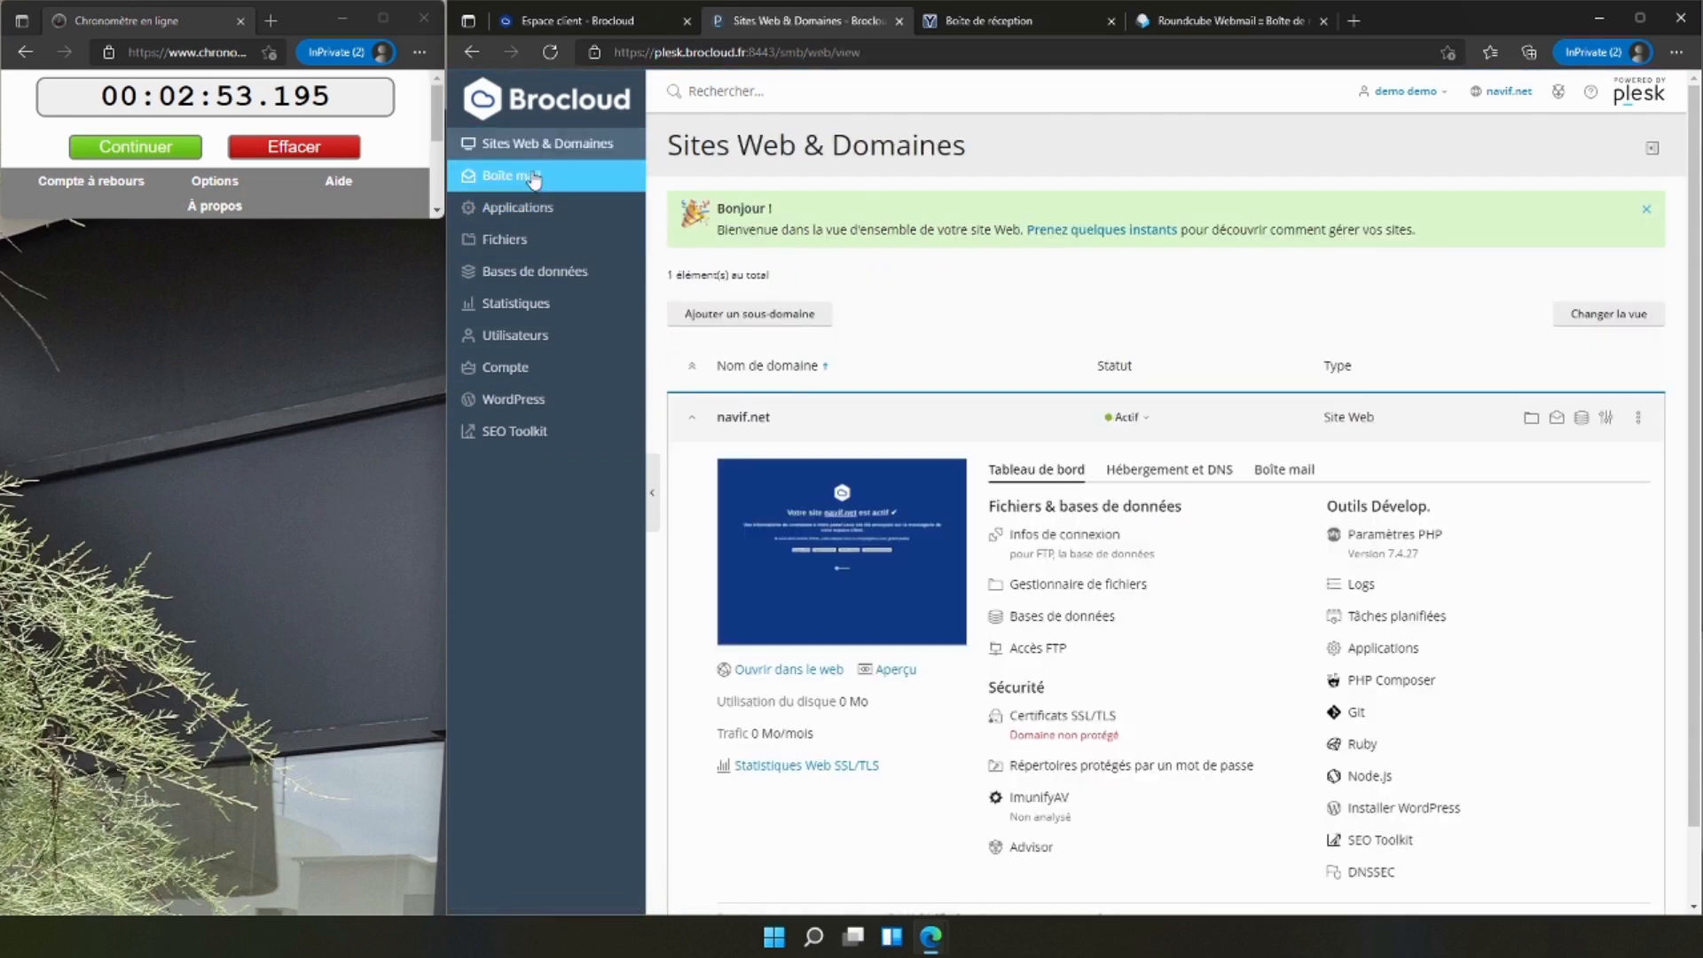
pyautogui.click(577, 21)
pyautogui.click(767, 26)
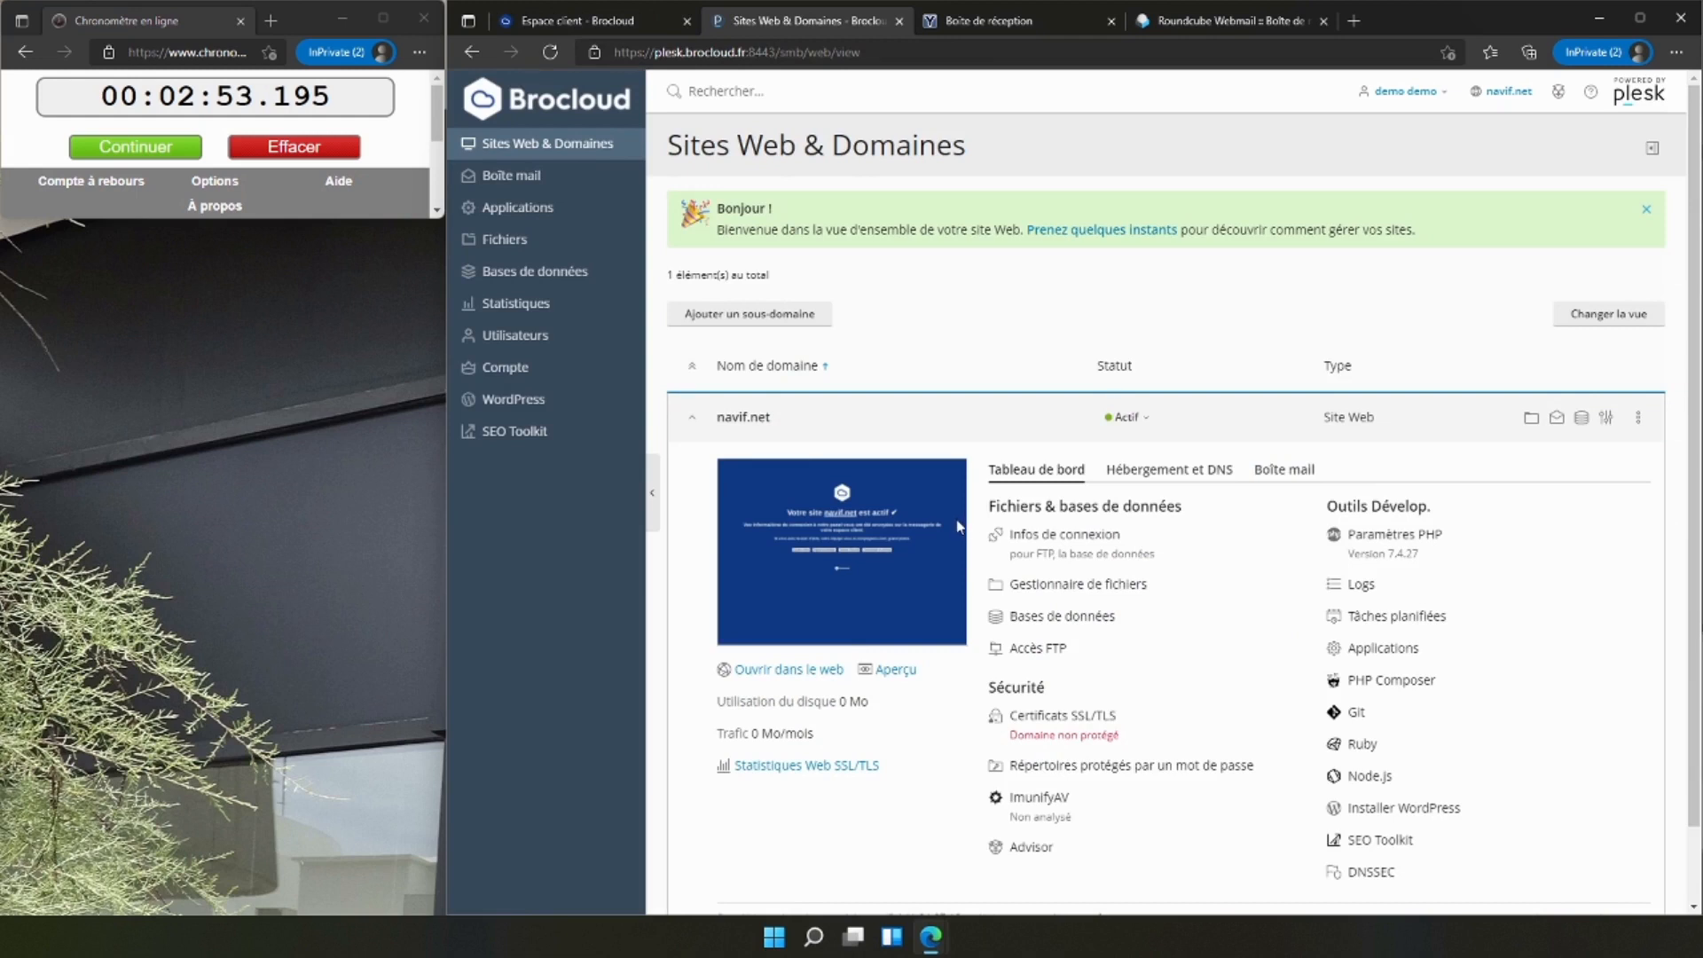
pyautogui.click(525, 176)
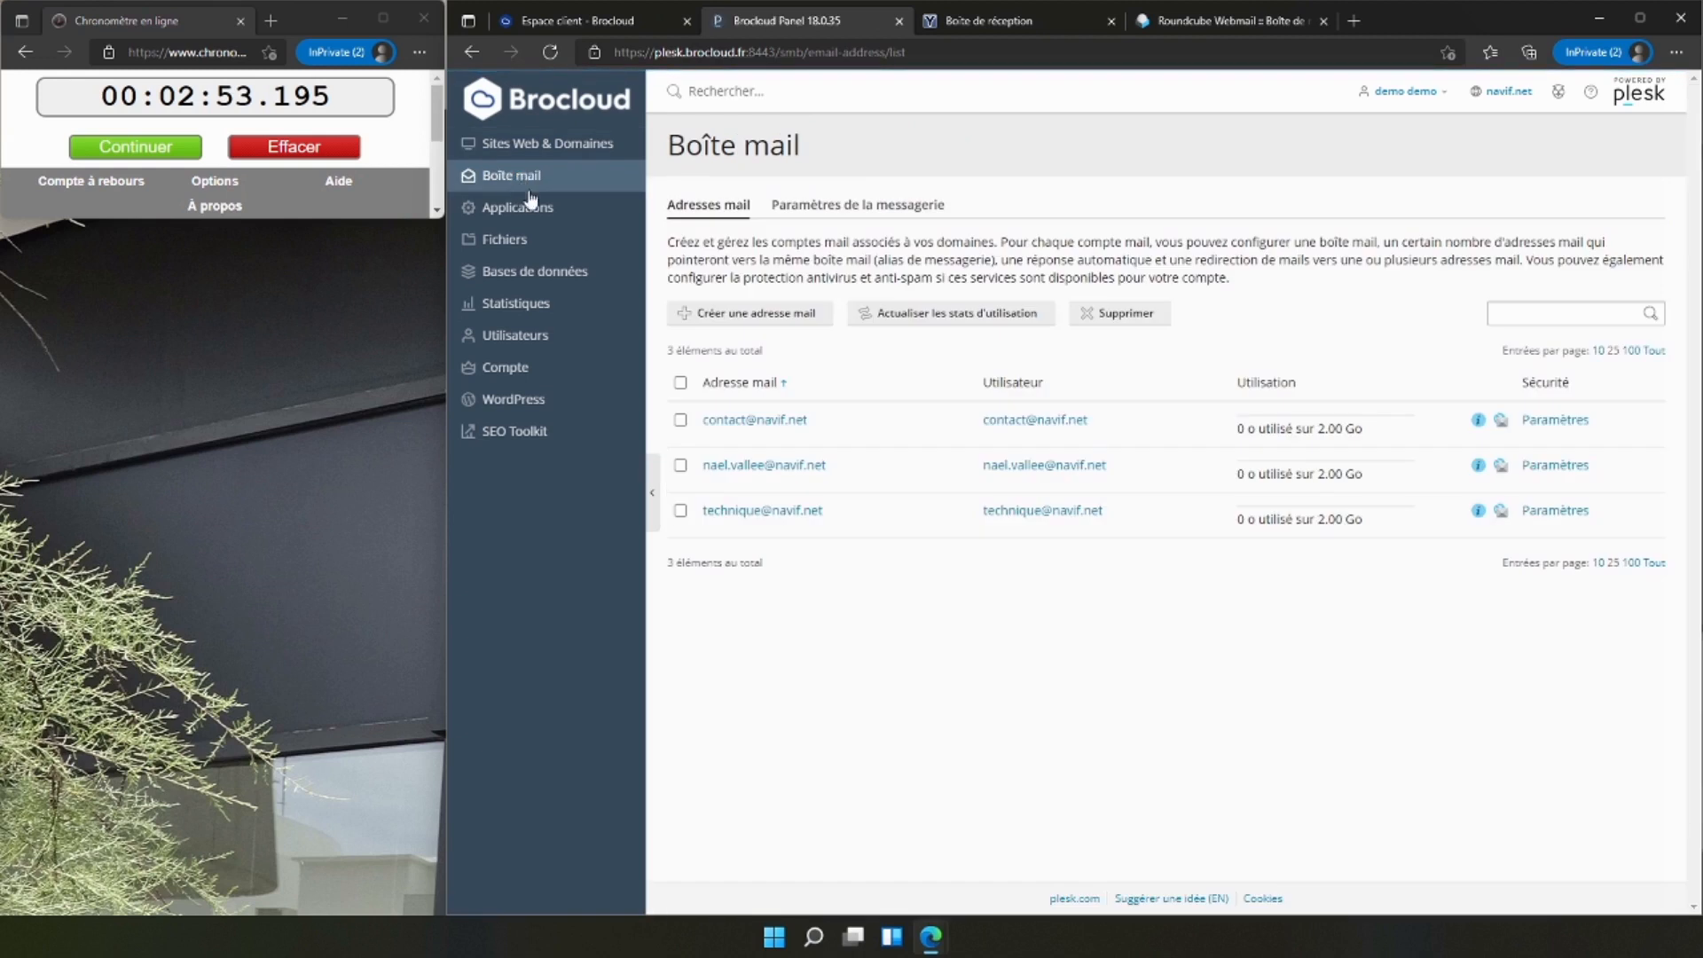
# Open the hosting plan upgrade page for WEB-ACCESS in the Brocloud client area and examine the billing options of WEB-PLUS.
pyautogui.click(571, 18)
pyautogui.click(650, 507)
pyautogui.scroll(-3, 622, 670)
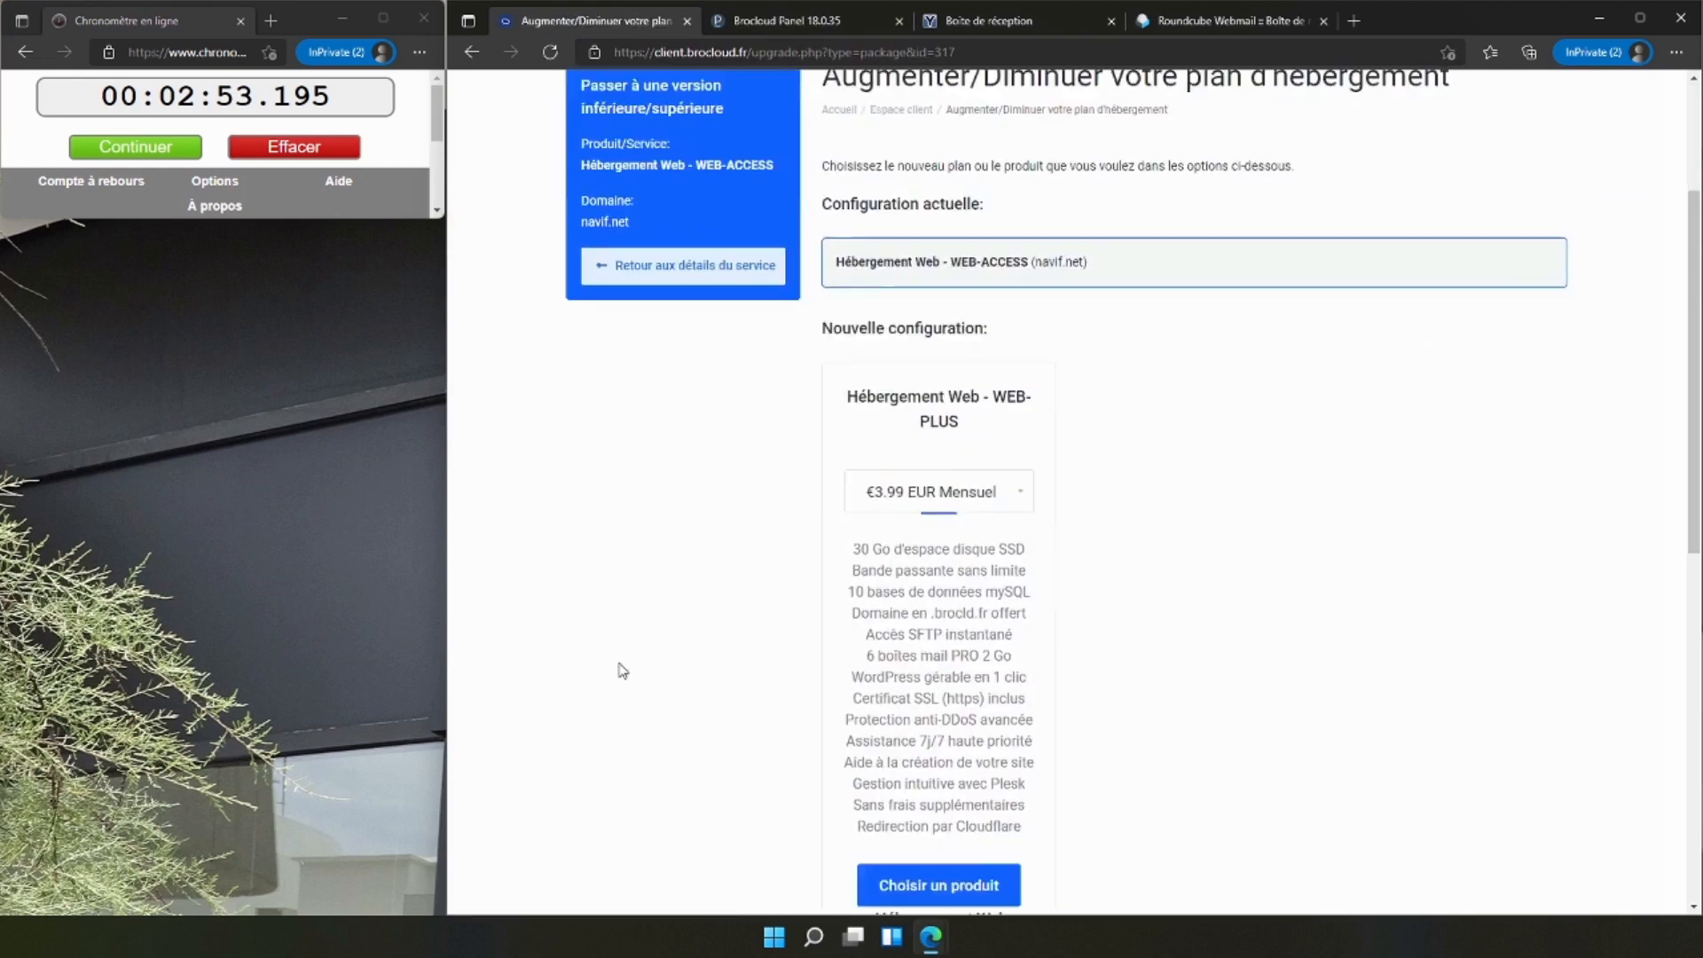
pyautogui.click(976, 363)
pyautogui.click(956, 357)
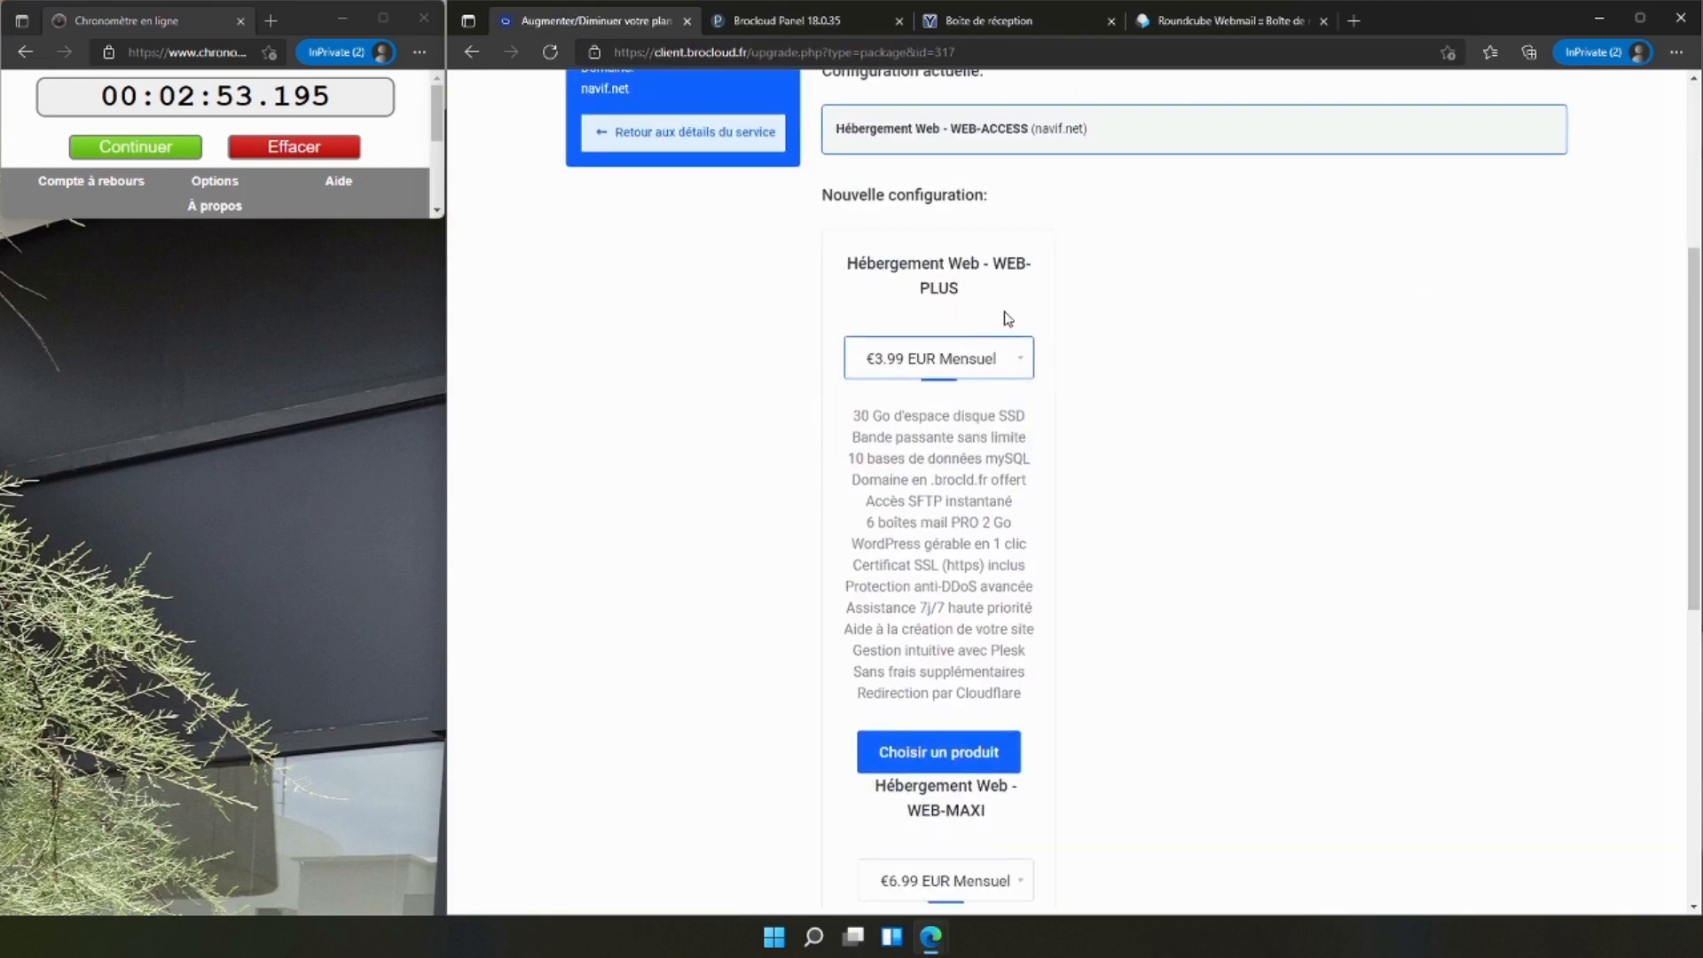
pyautogui.scroll(-4, 953, 280)
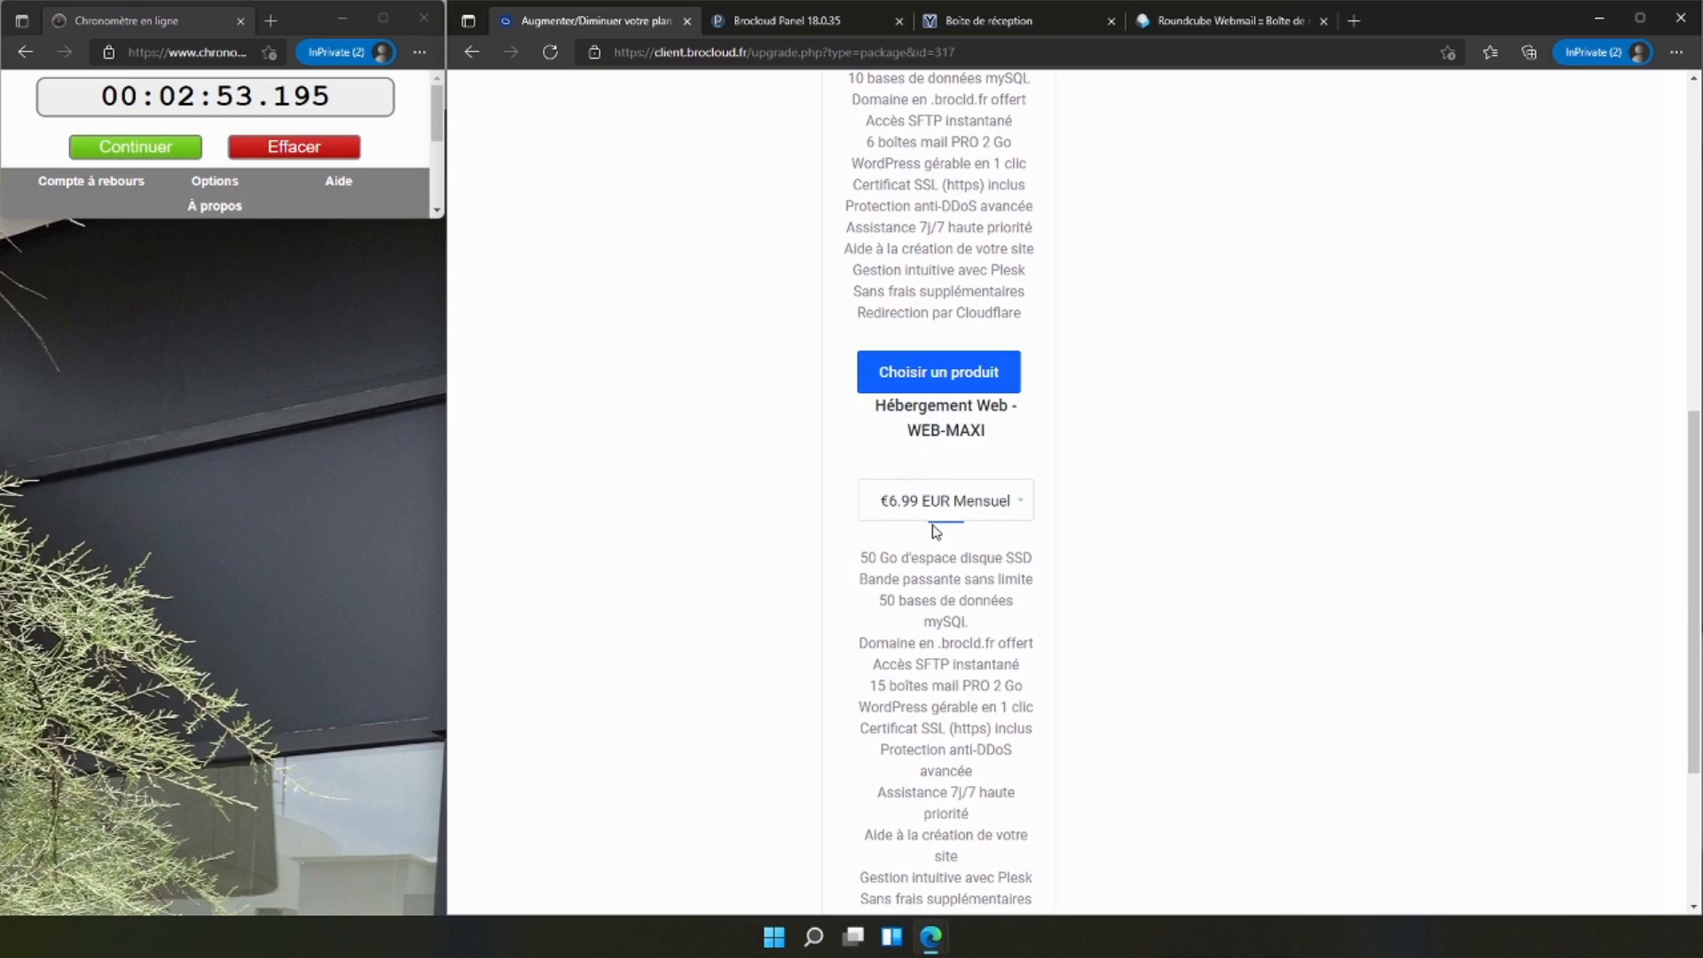
# Compare the disk space, MySQL databases and number of mailboxes offered by the WEB-PLUS and WEB-MAXI plans.
pyautogui.scroll(-1, 936, 530)
pyautogui.scroll(5, 887, 497)
pyautogui.moveTo(854, 413); pyautogui.dragTo(1017, 415)
pyautogui.click(852, 455)
pyautogui.moveTo(852, 455); pyautogui.dragTo(949, 458)
pyautogui.click(917, 479)
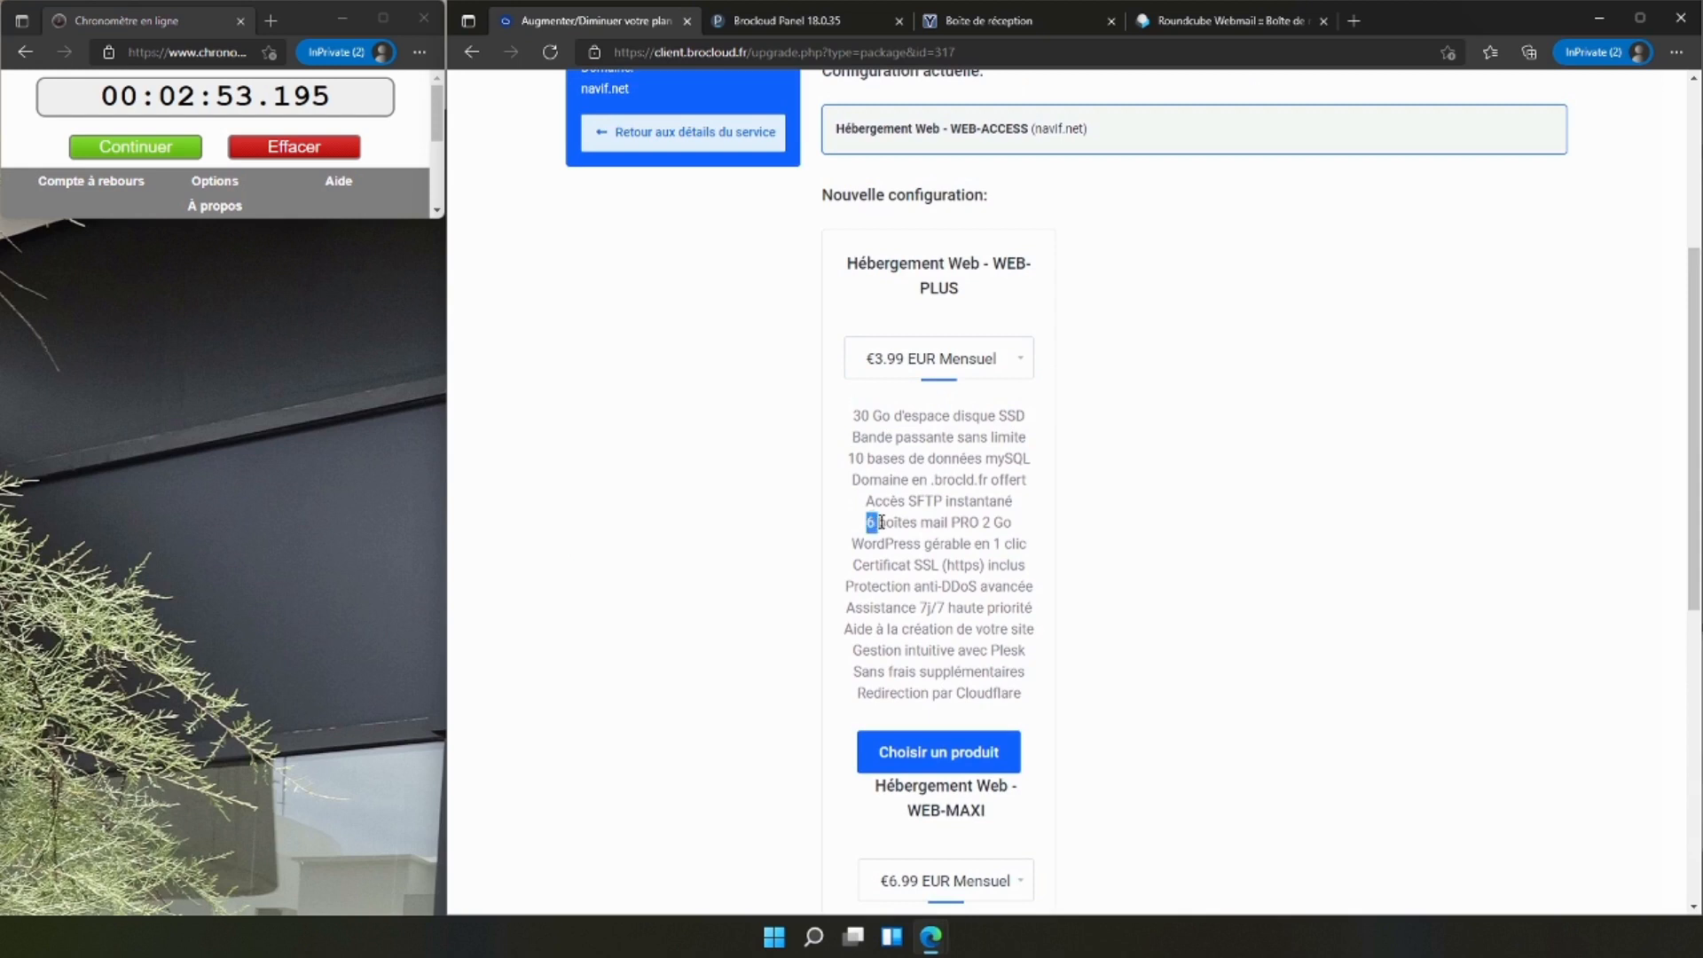
pyautogui.scroll(-7, 870, 520)
pyautogui.moveTo(870, 433); pyautogui.dragTo(910, 434)
pyautogui.click(919, 436)
pyautogui.scroll(10, 994, 528)
pyautogui.scroll(2, 996, 533)
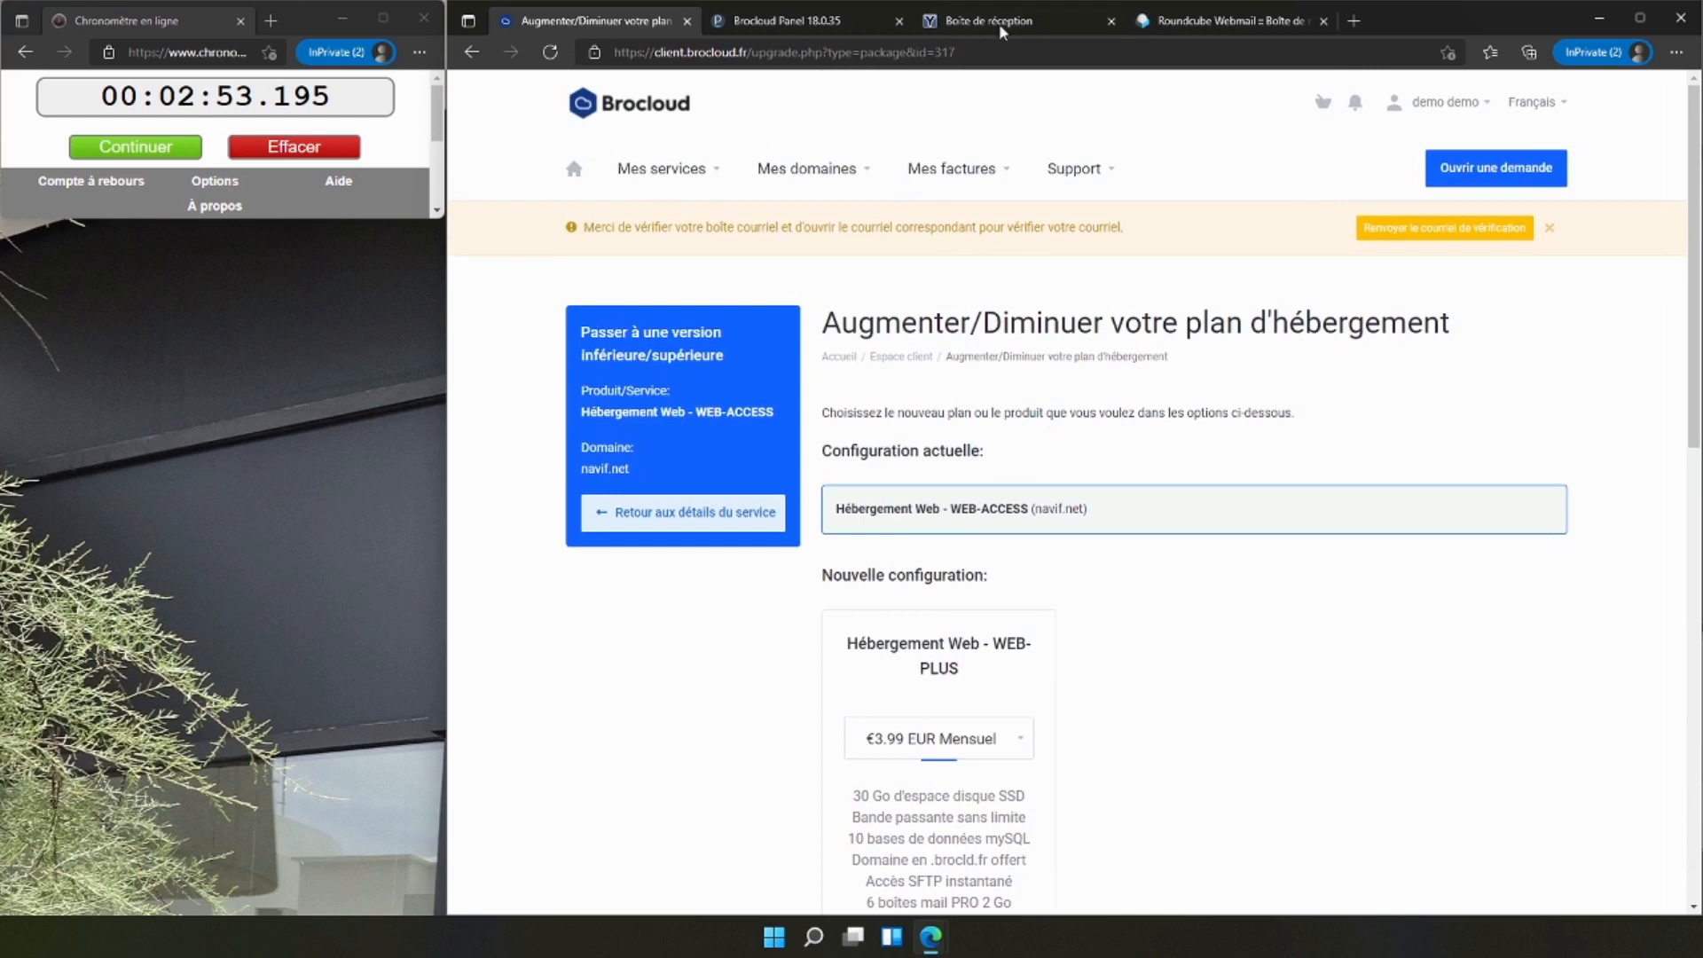
# Check the contact mailbox's disk usage in Roundcube, and load assistance.brocloud.fr in a new tab.
pyautogui.click(1224, 20)
pyautogui.moveTo(681, 910)
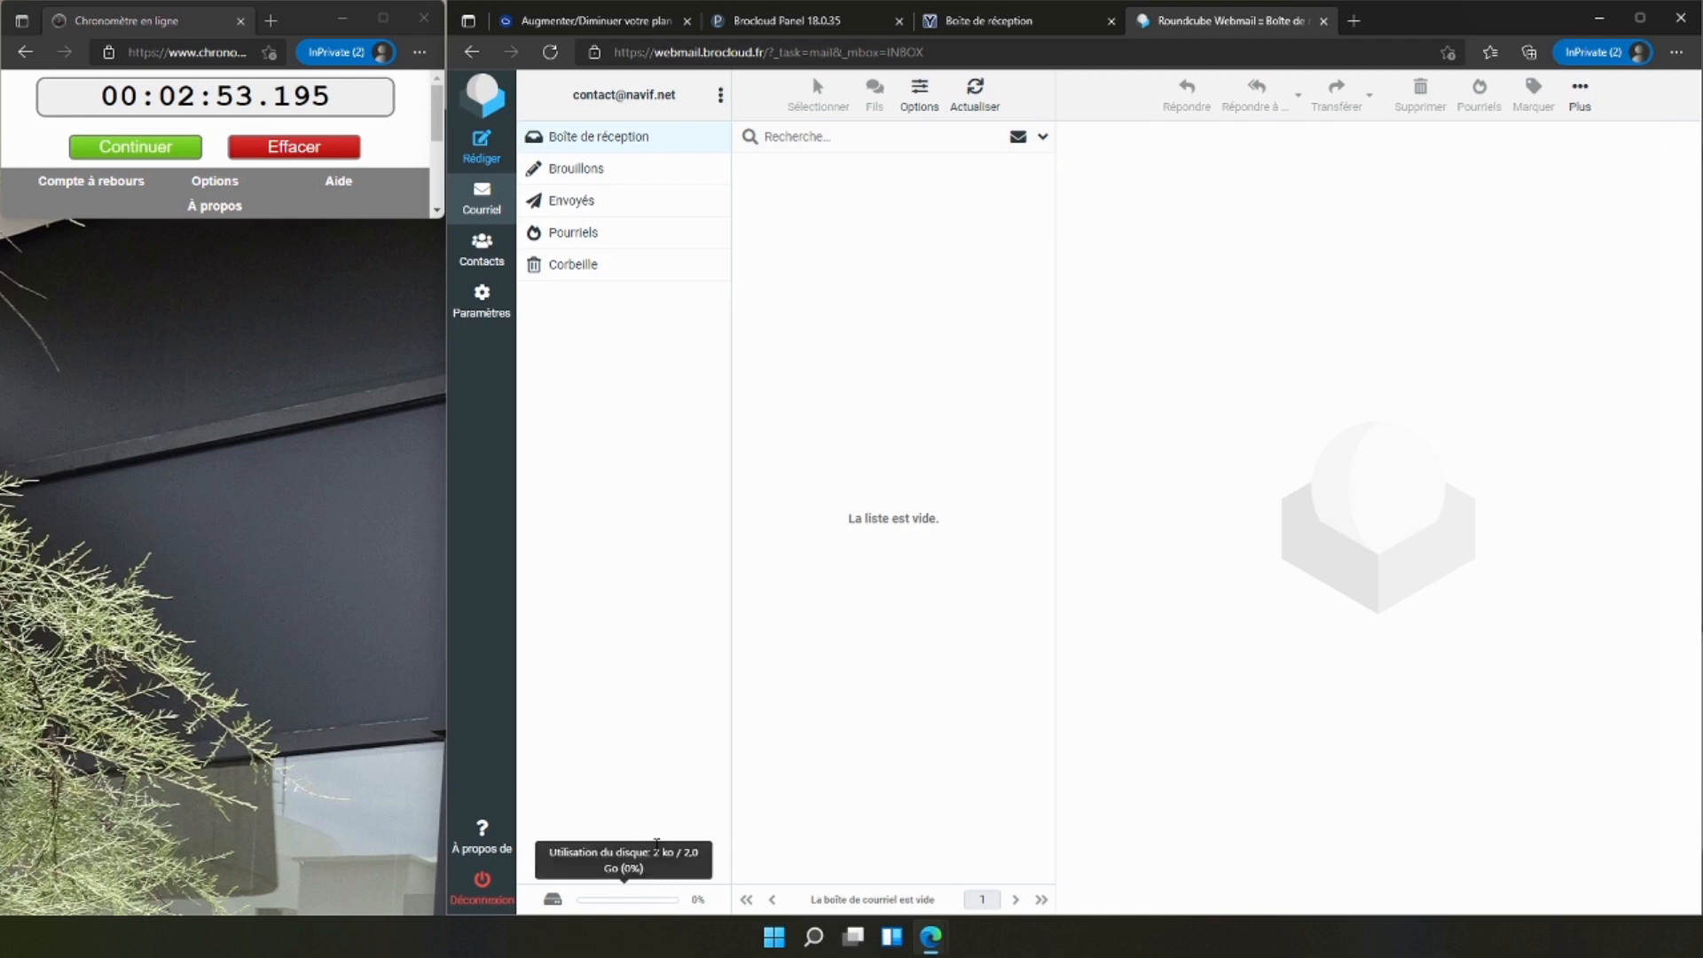
pyautogui.click(1355, 19)
pyautogui.write('assistance.brocloud.fr')
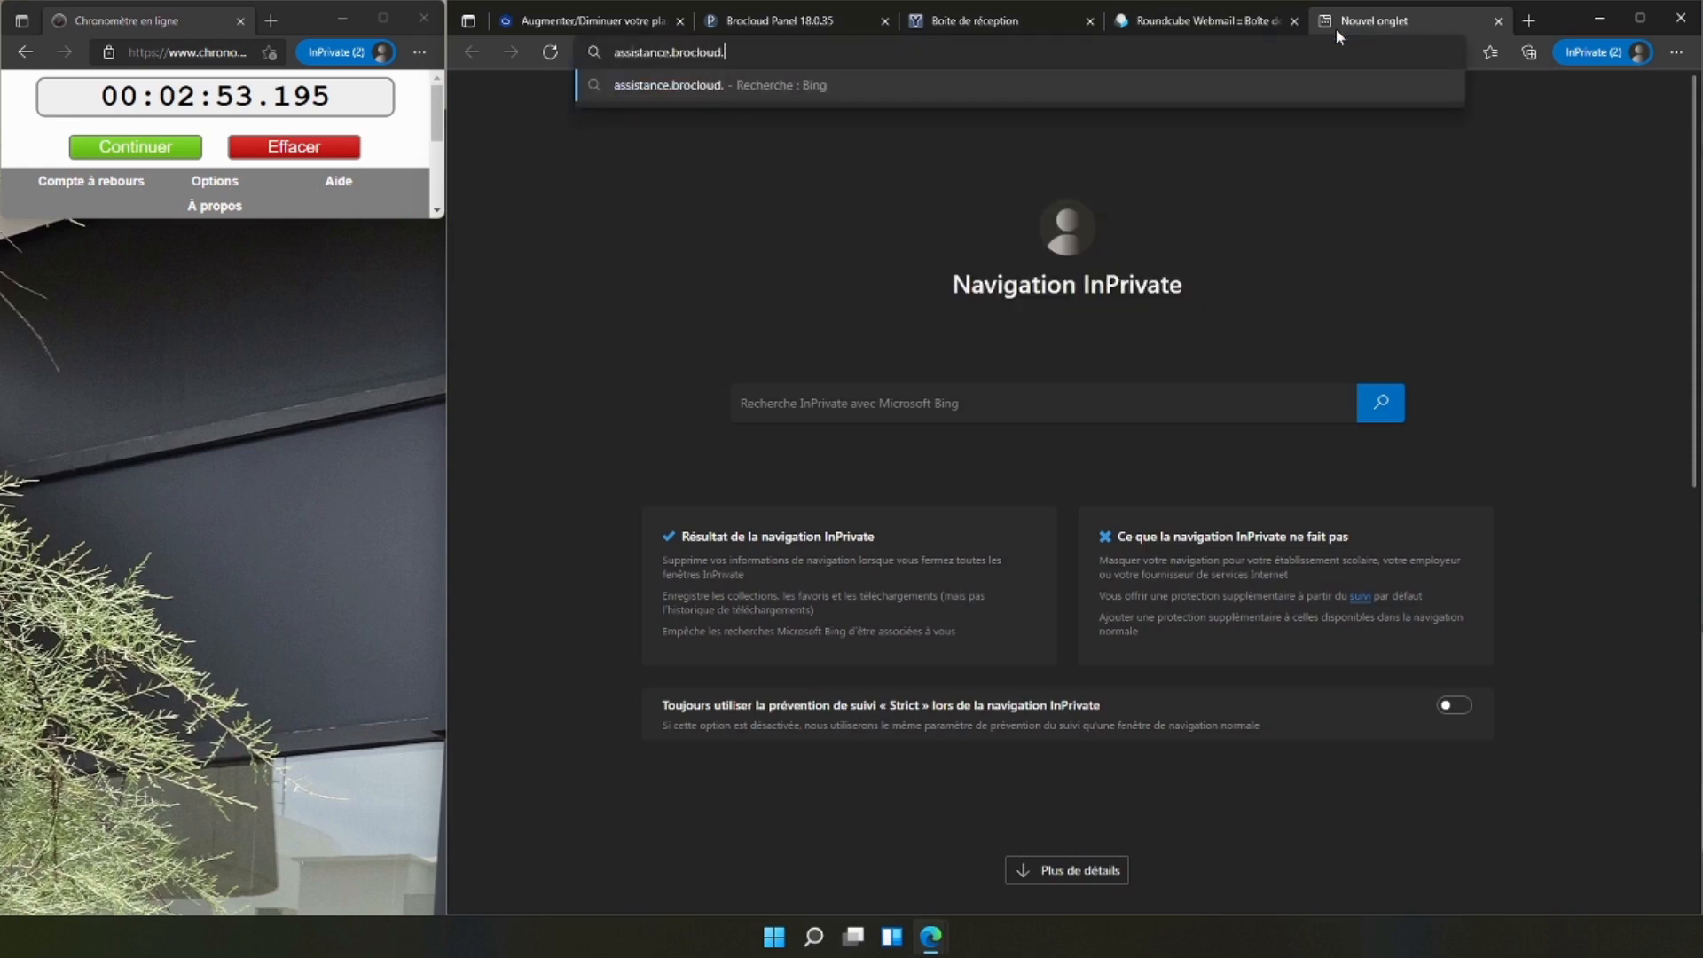
pyautogui.press('Return')
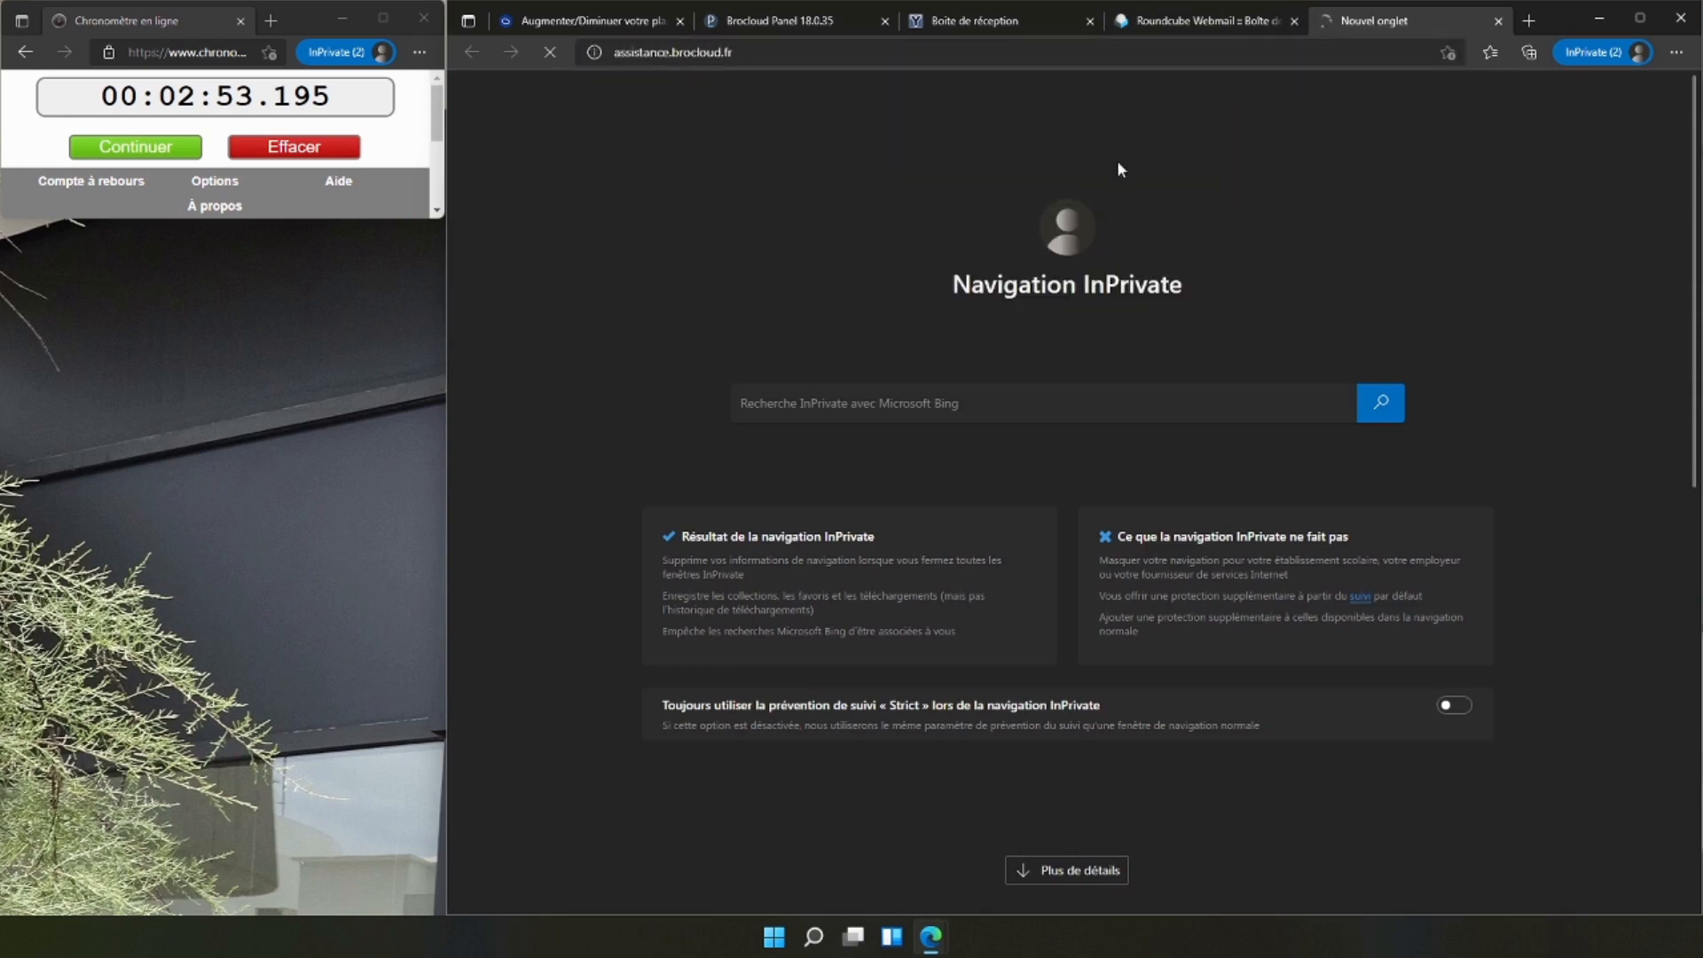